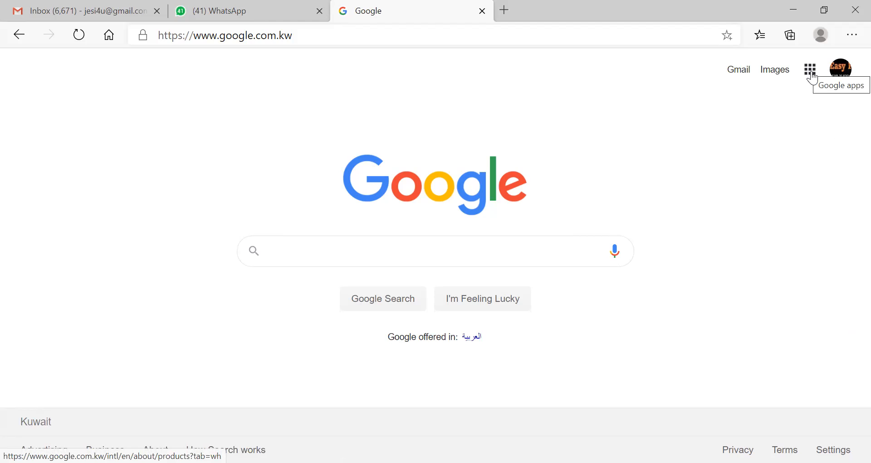
- Go to Google Drive through the Google apps grid on the Search page
click(810, 70)
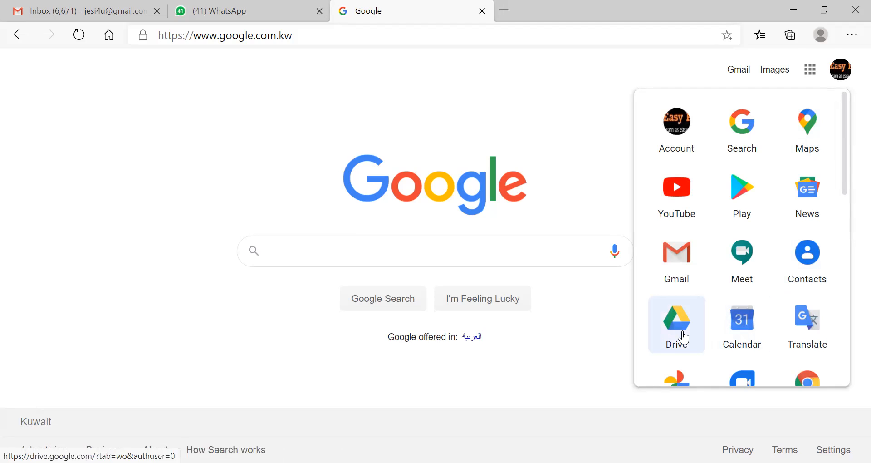
click(668, 334)
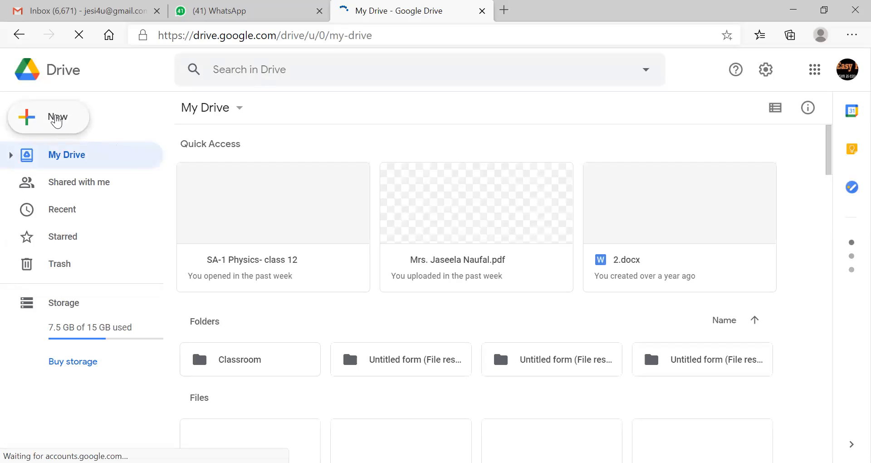
- Create a blank Google Form from Drive's New menu
click(57, 122)
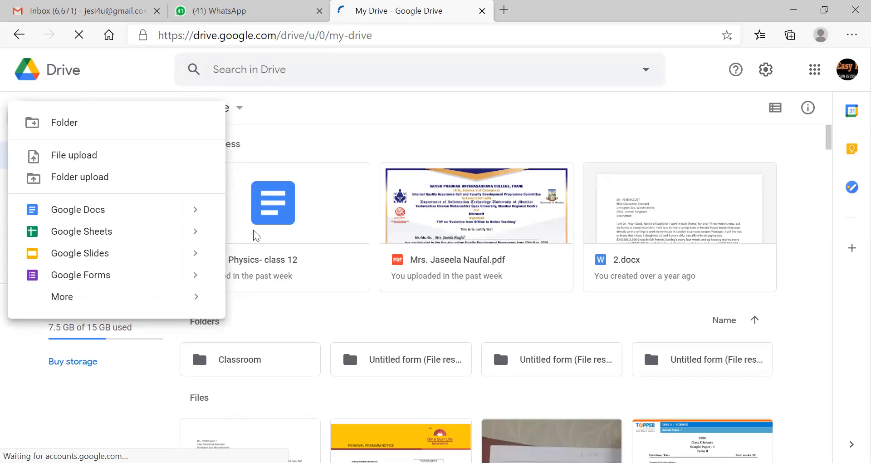
mouse_move(141, 279)
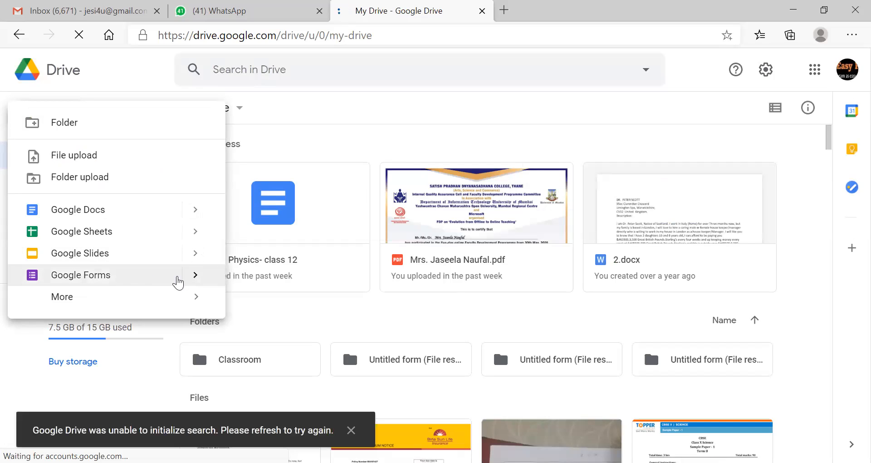
click(193, 278)
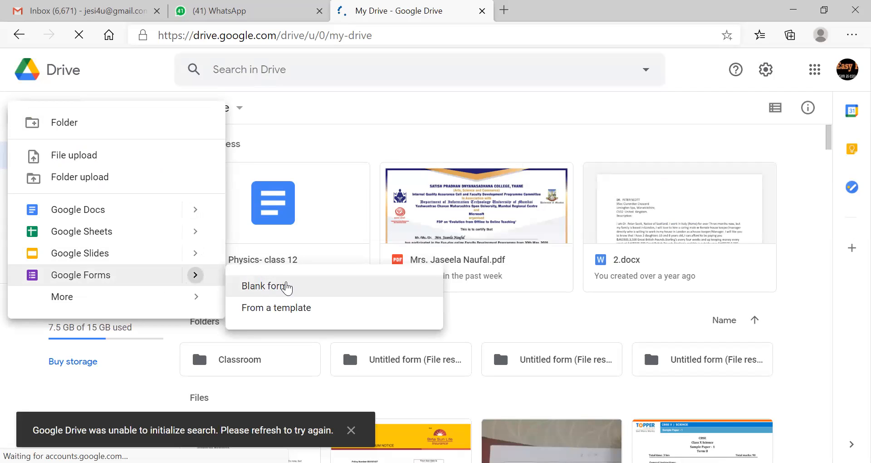
click(309, 290)
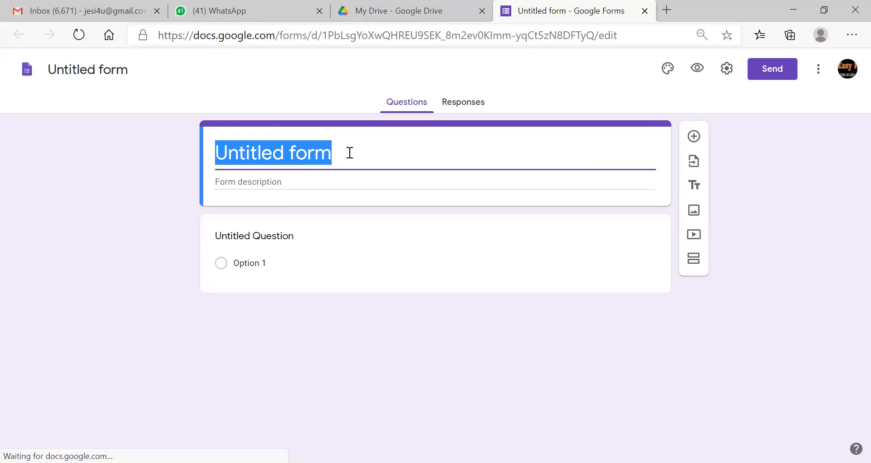
- Title the form 'SA-1-PHYSICS CLASS 12' and describe it as 'Maximum Marks: 15 Duration : 1 hr'
text(S)
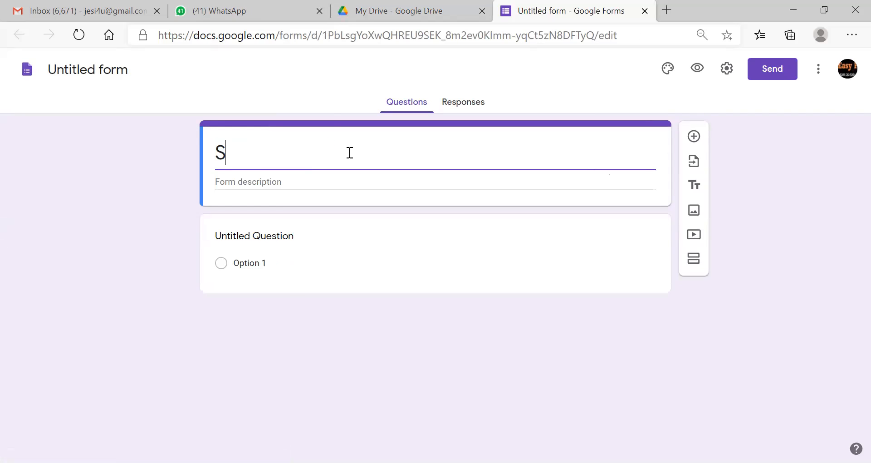
text(A-1-PHYSI)
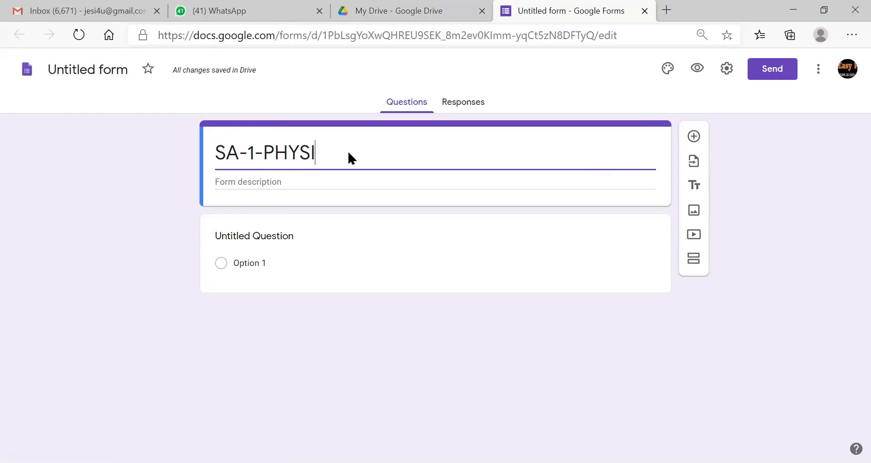
text(CS CLASS 12)
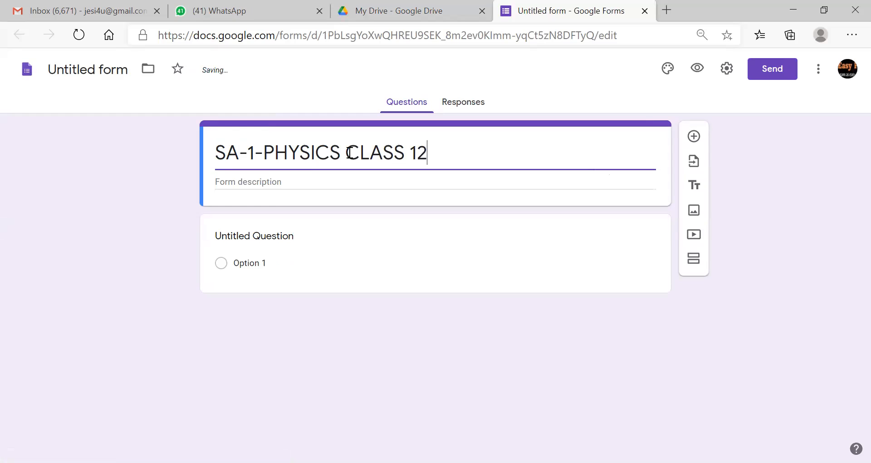
click(307, 179)
text(Maximum Marks)
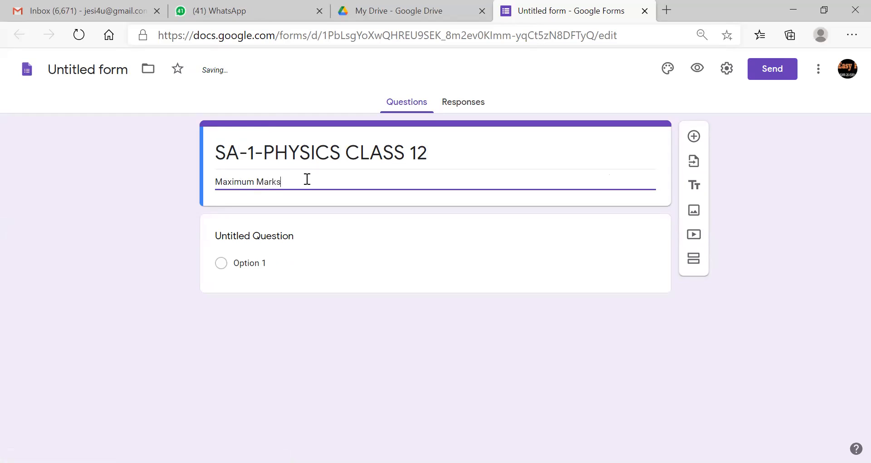
text(: 1)
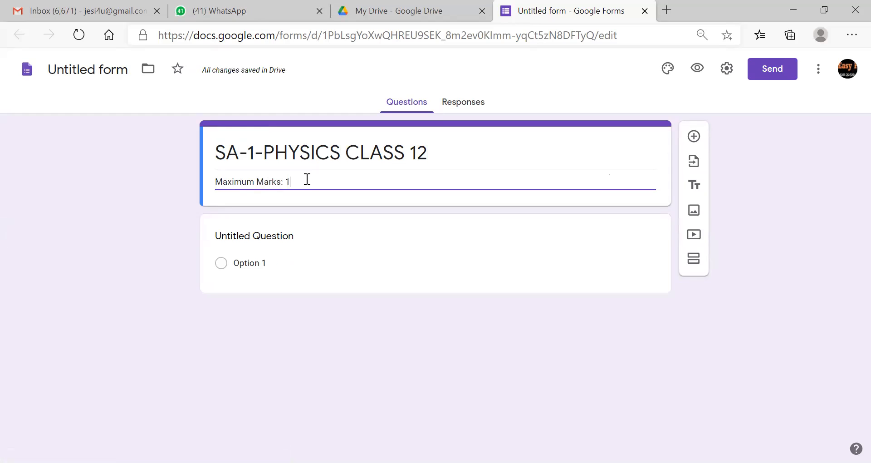
text(5    Du)
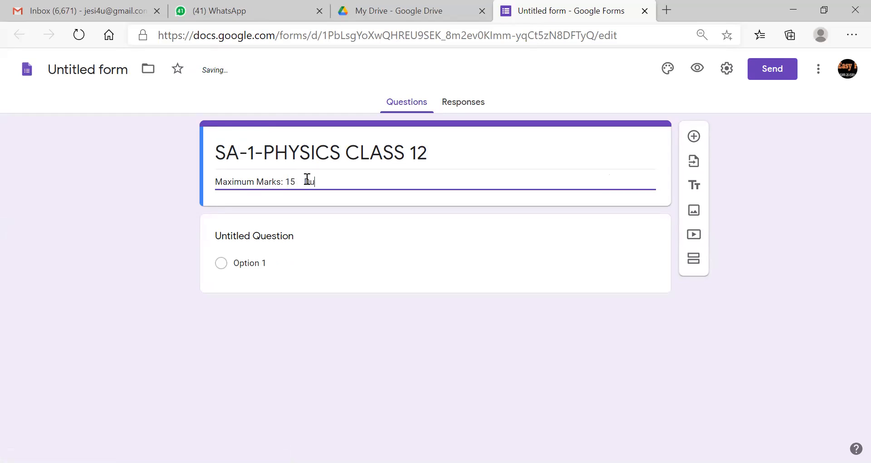
text(ration : 1 hr)
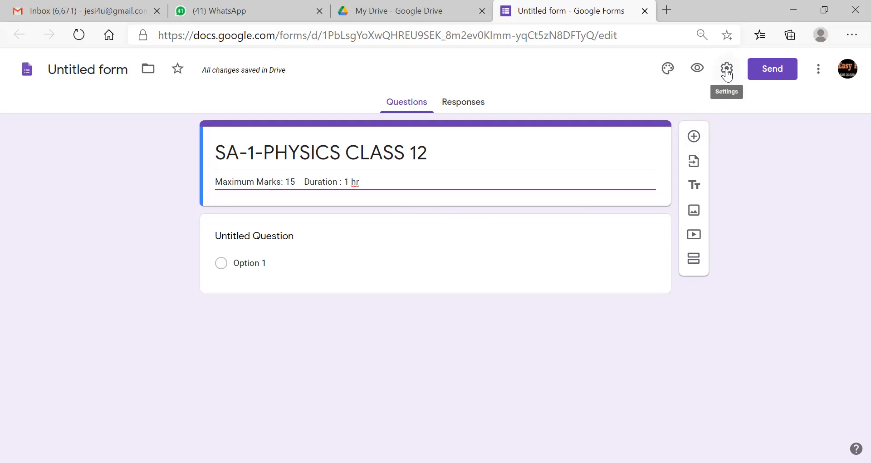
click(727, 69)
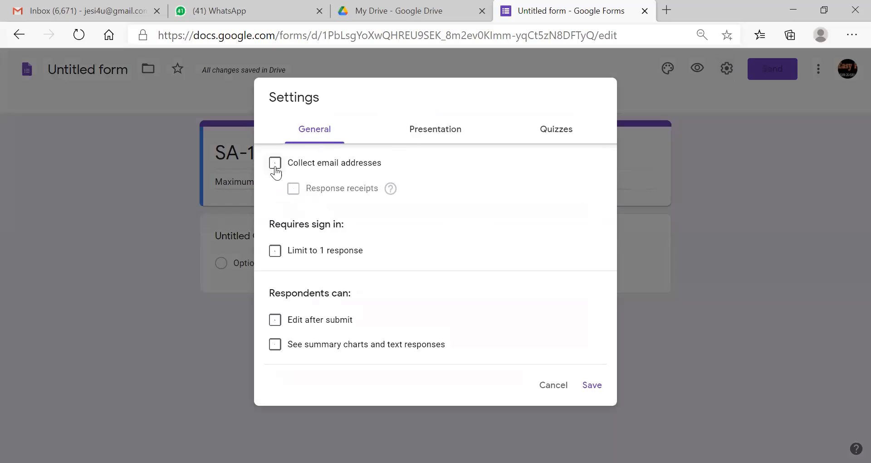
- Collect email addresses, limit to one response, and paste the 'successfully submitted… All the best' confirmation message
click(273, 165)
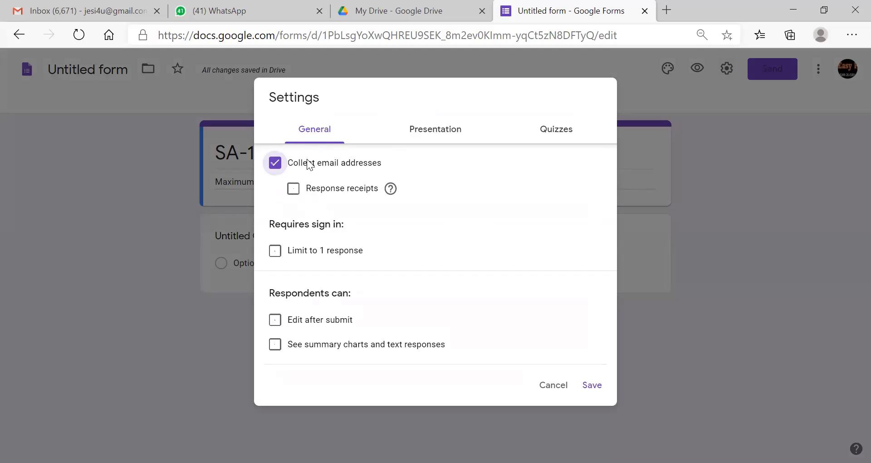
click(275, 250)
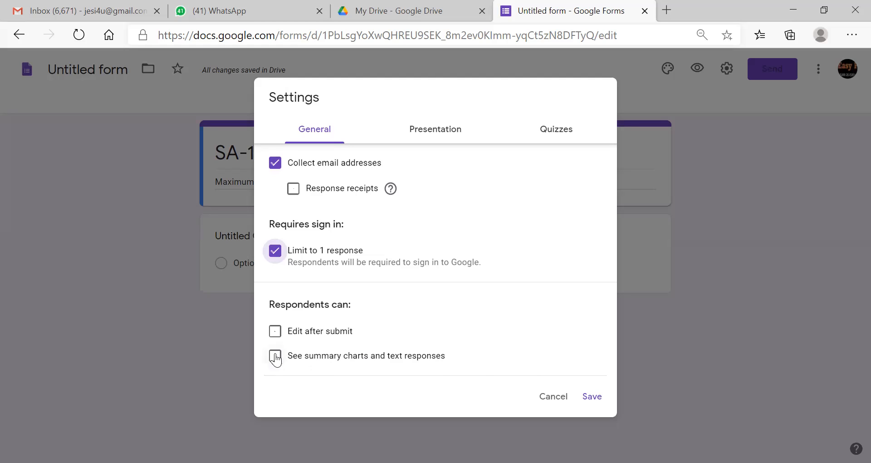
click(436, 131)
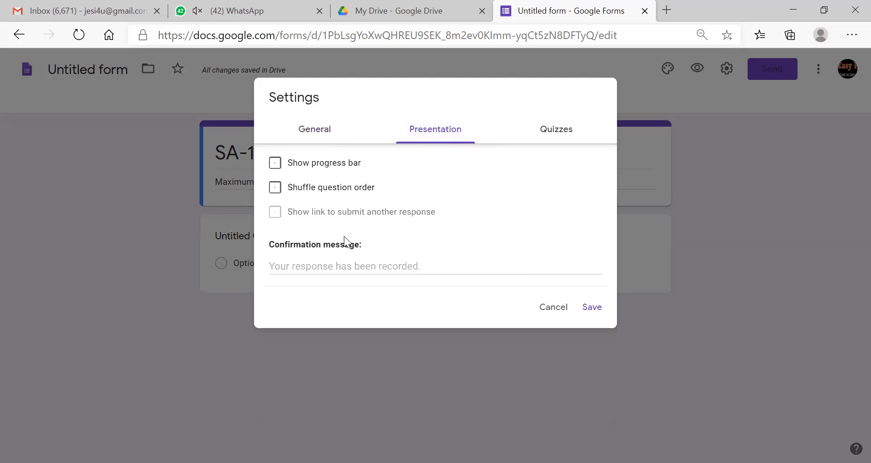
click(350, 263)
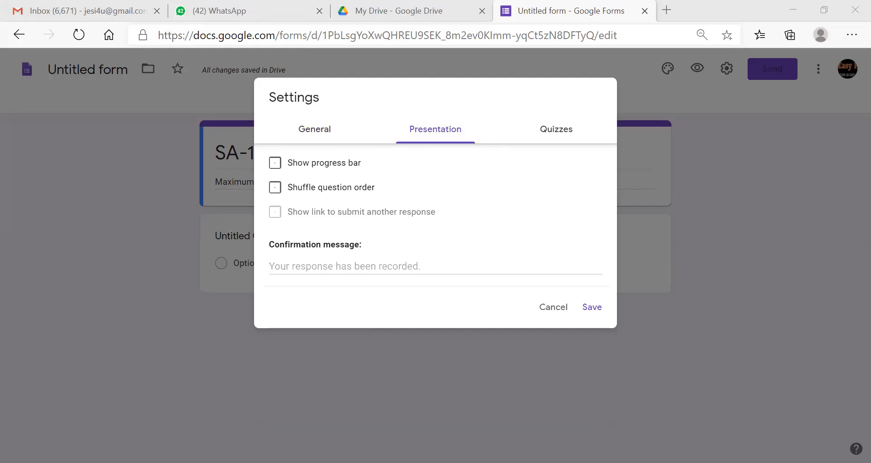
click(320, 255)
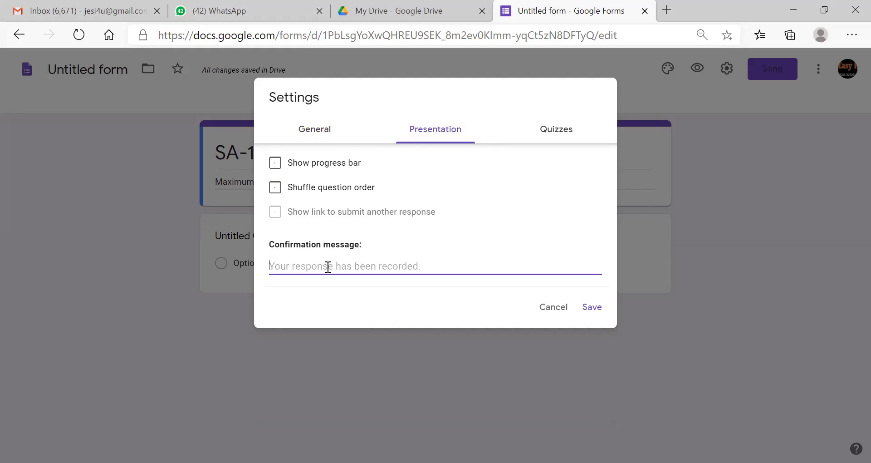
text(You have successfully submitted your answer script!!! All the best)
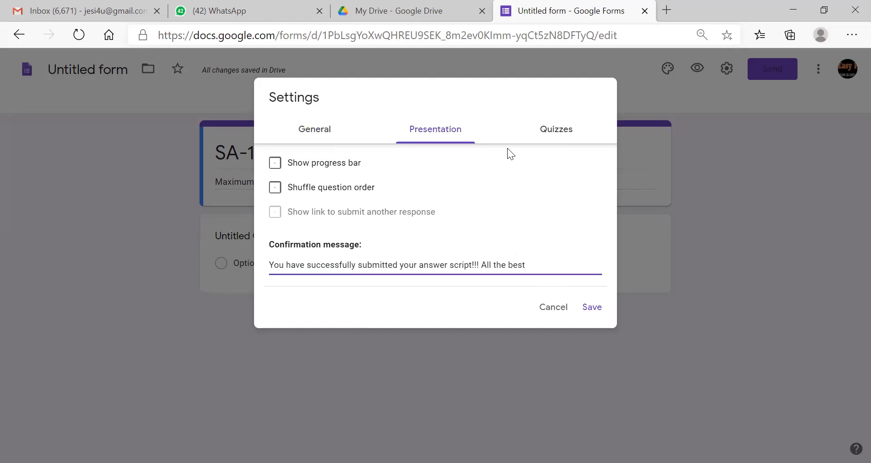
- Make the form a quiz that releases grades after manual review, and save the settings
click(552, 134)
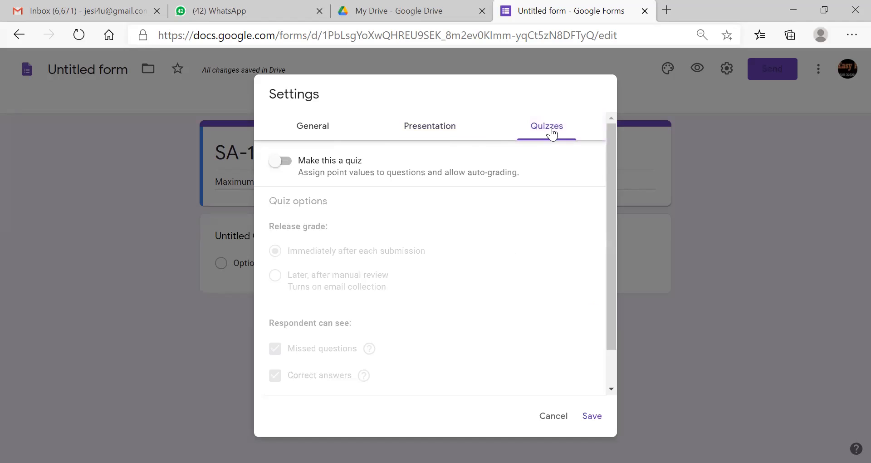
click(285, 162)
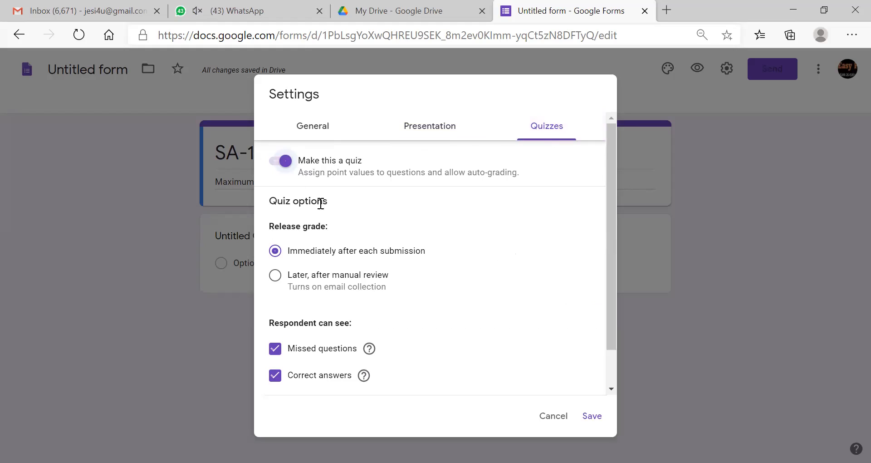
click(276, 276)
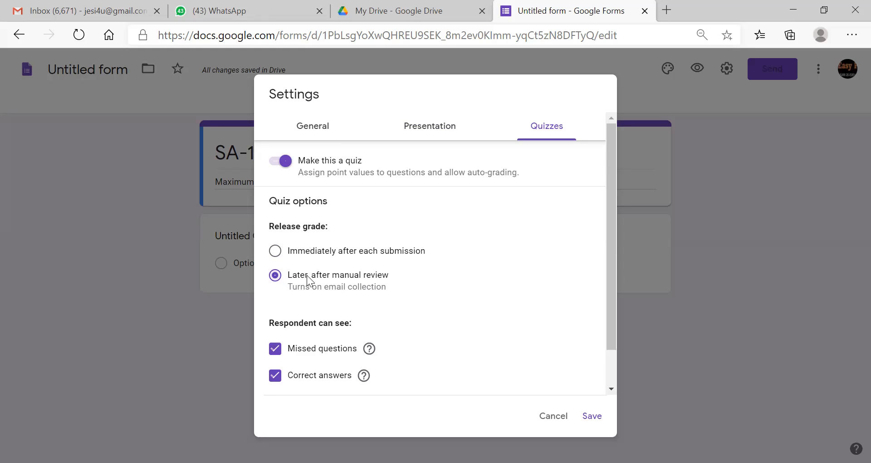
key(Return)
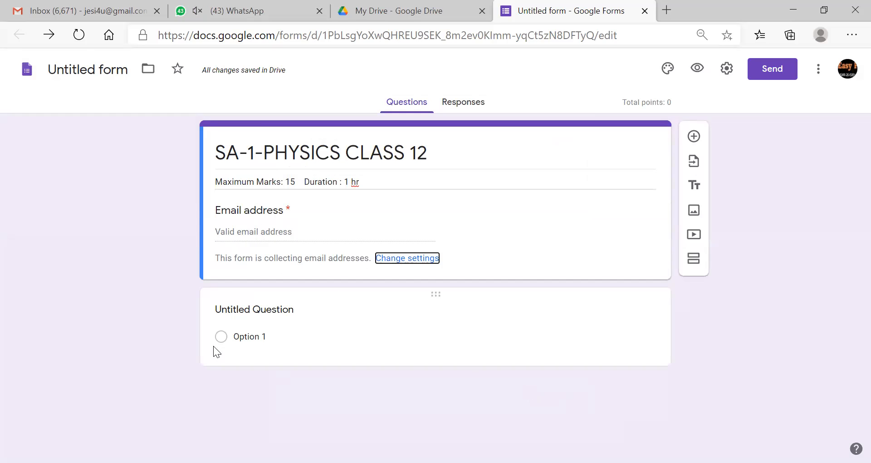
- Title the first question 'Enter your class: Roll No: Name'
click(267, 336)
click(313, 323)
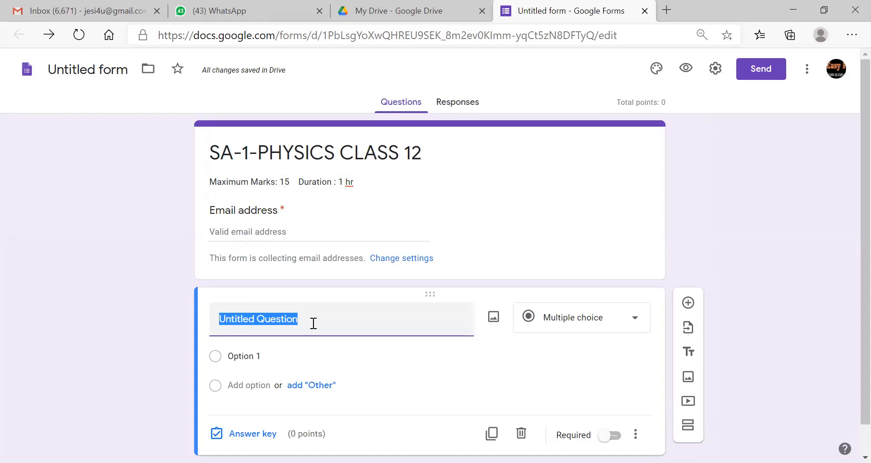
text(En)
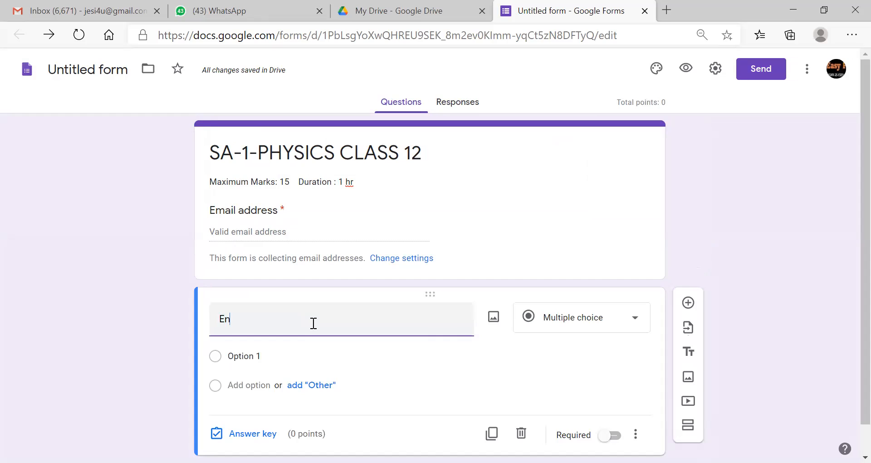
text(ter yo)
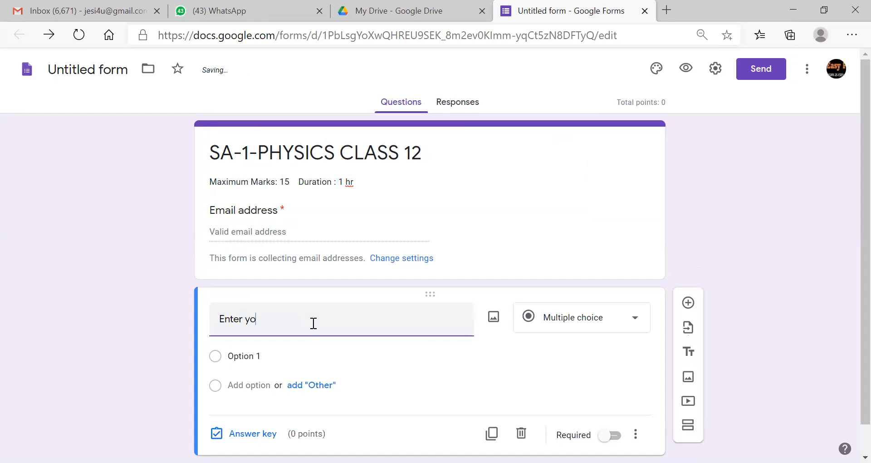
text(ur class: Roll No:)
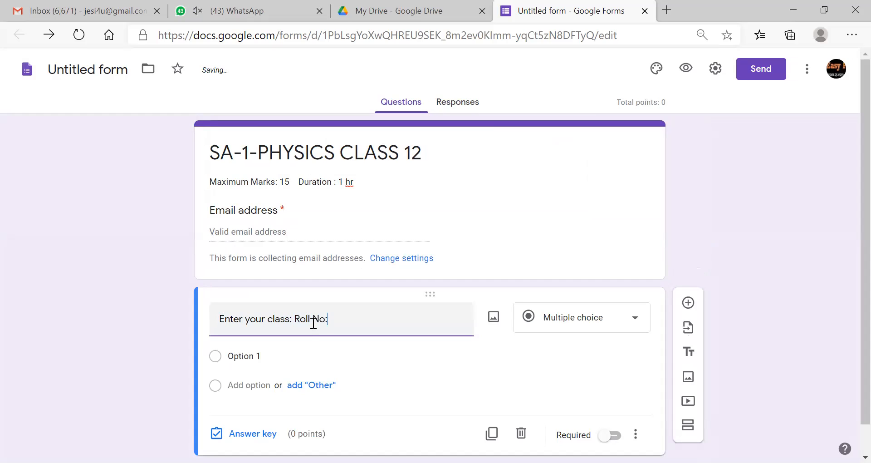
text( Name)
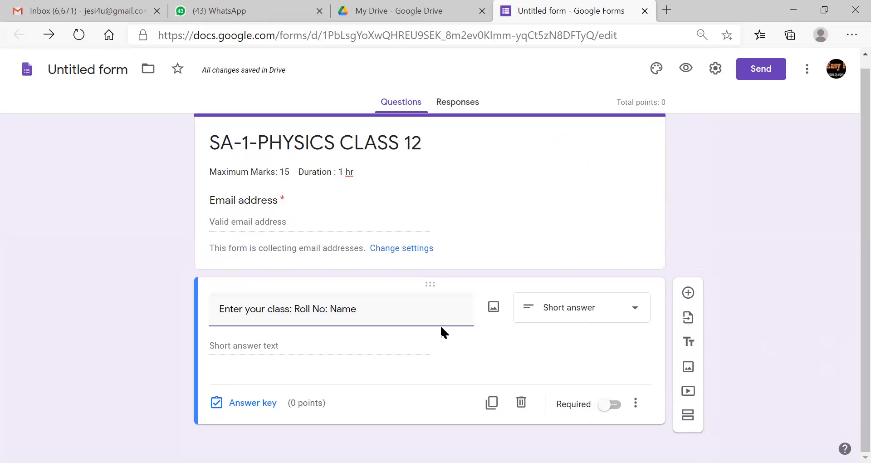
- Add an example description (class 12 A, roll 02, a sample name) and make the question required
click(636, 403)
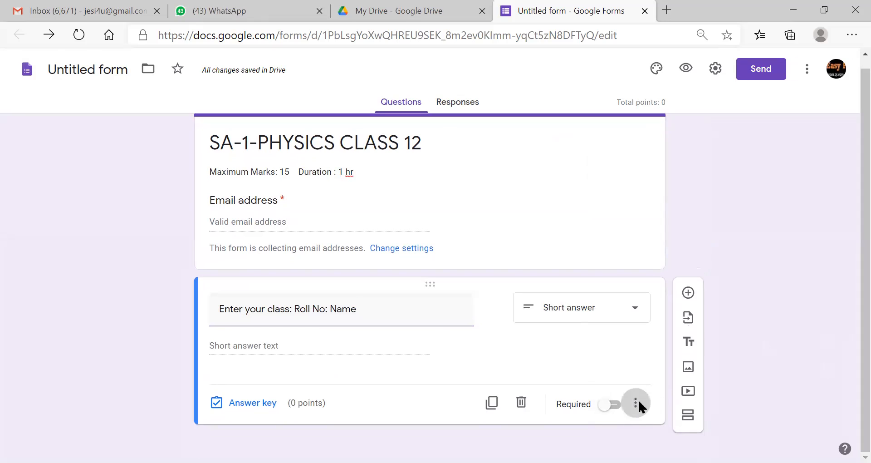
click(690, 405)
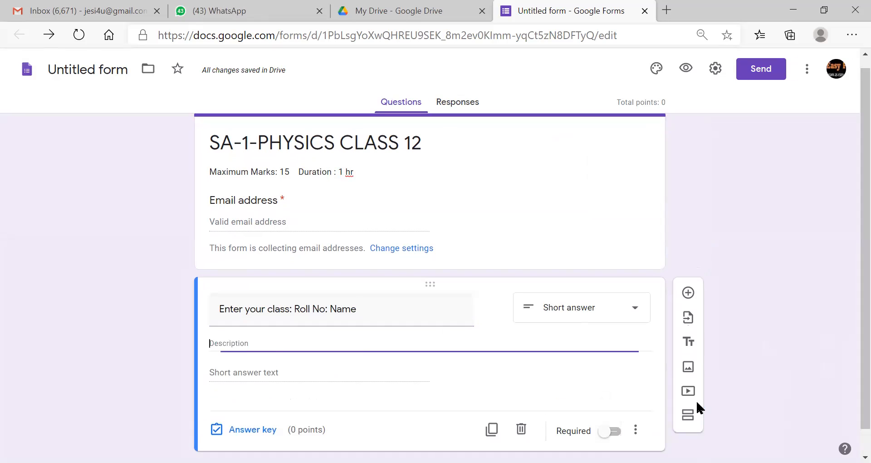
click(291, 337)
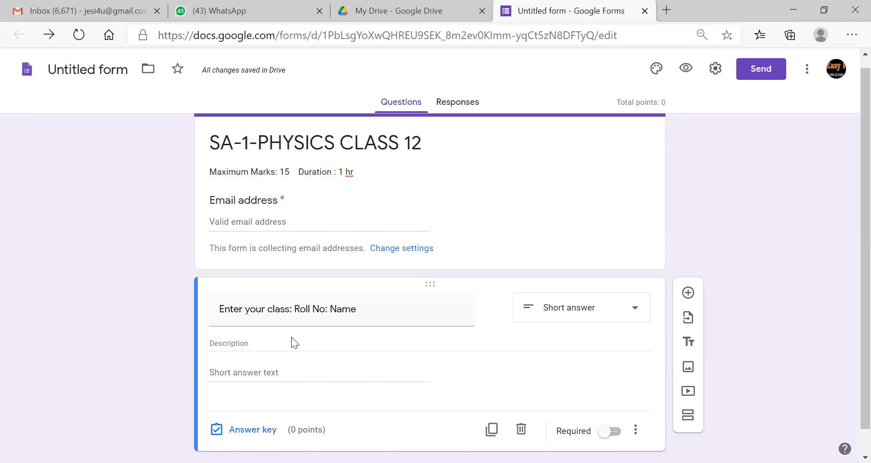
click(264, 343)
text(Eg)
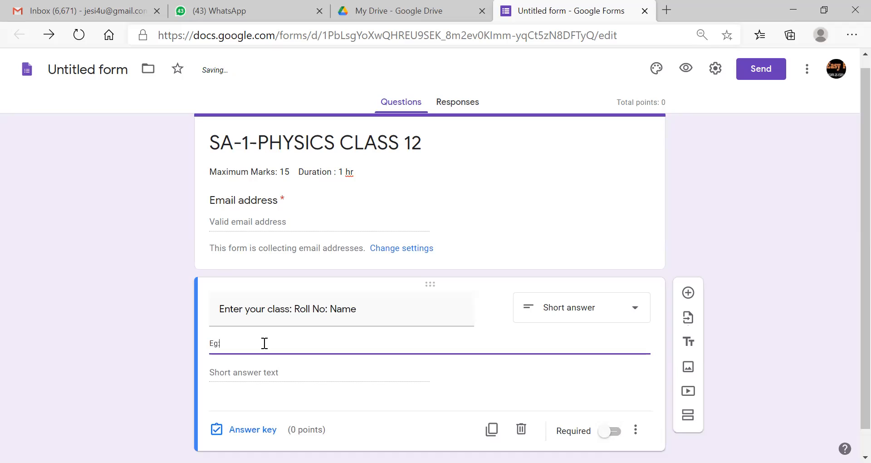
text(: 12 A)
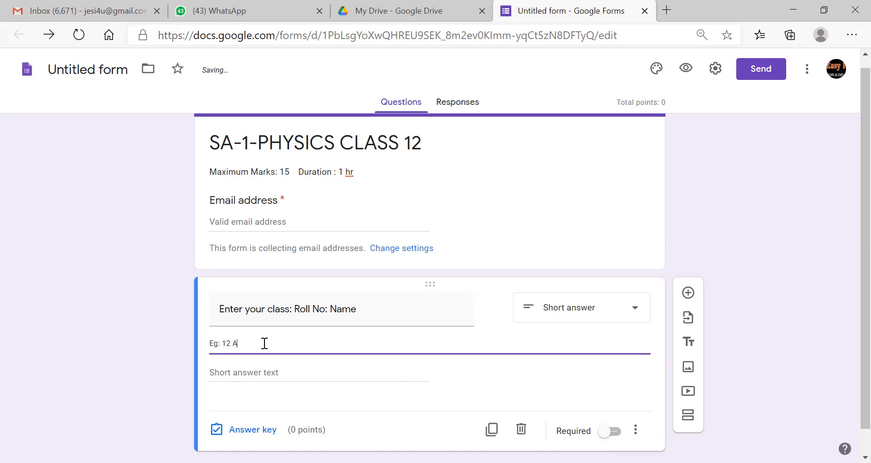
text(; 02)
text( : Sc)
text(han)
click(281, 363)
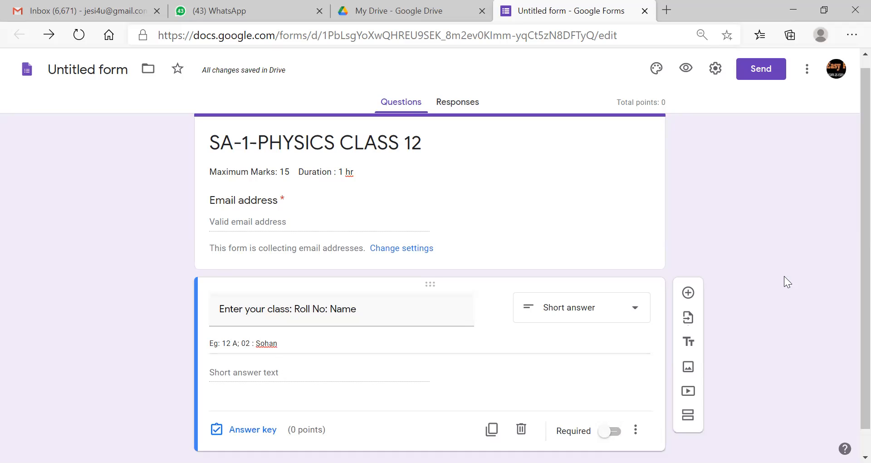
scroll(849, 278, down, 1)
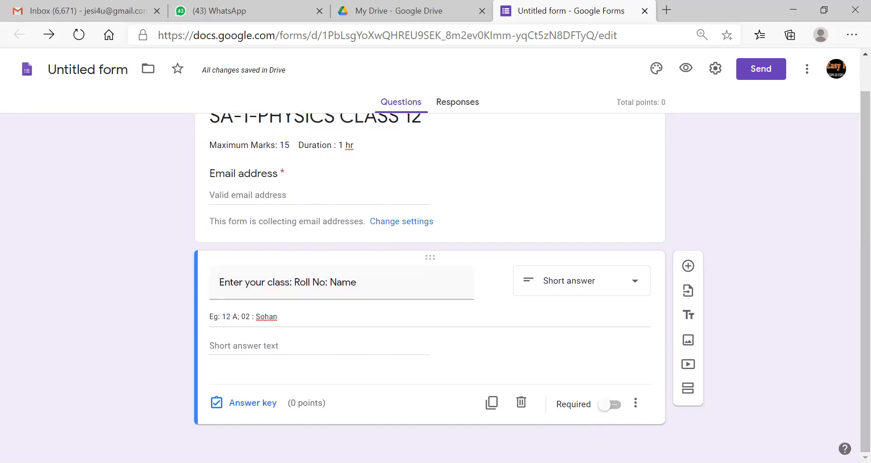
click(609, 404)
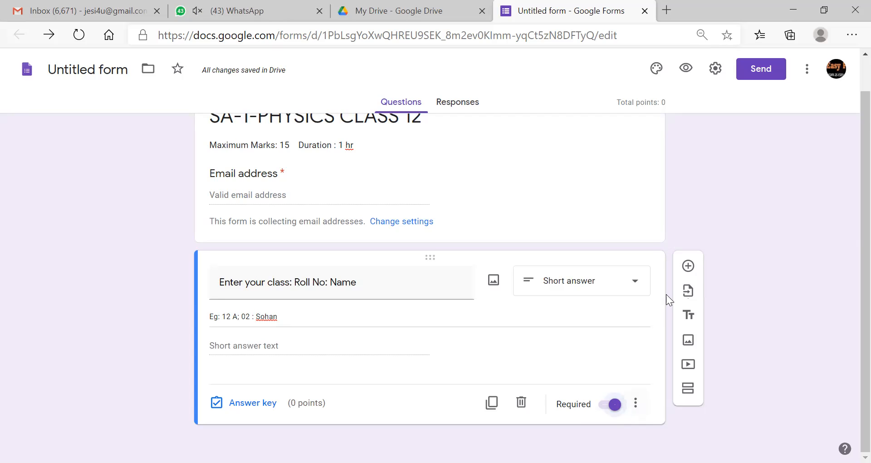
click(687, 267)
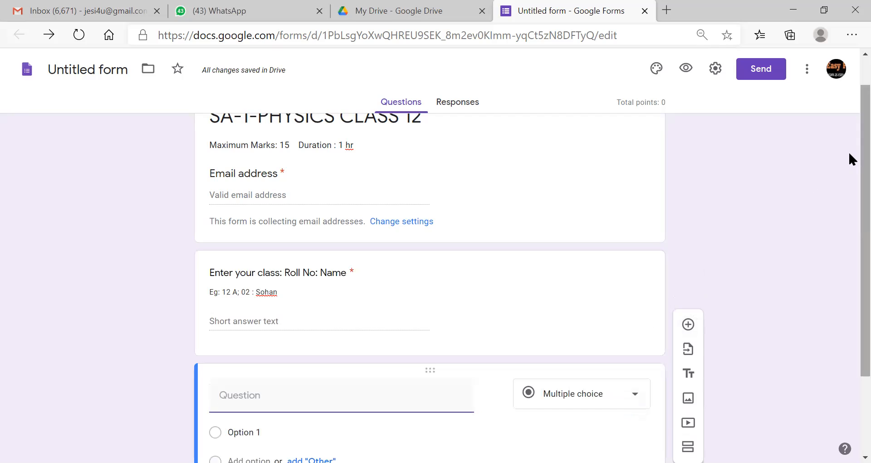
- Keep Multiple choice and paste question 1: 'If magnification is +1.5, the image is______.'
scroll(849, 181, down, 3)
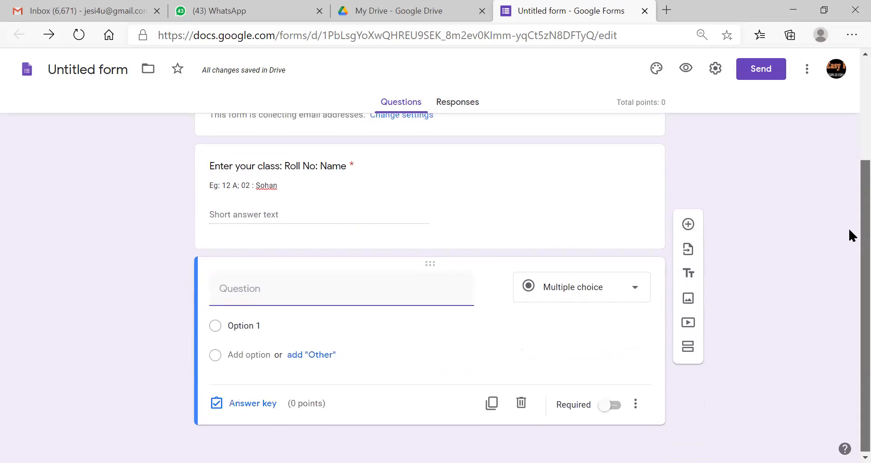
click(637, 289)
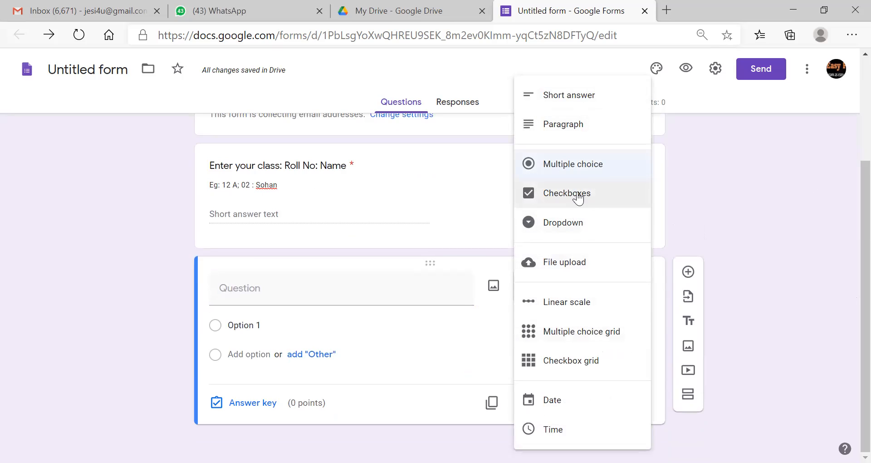
click(584, 168)
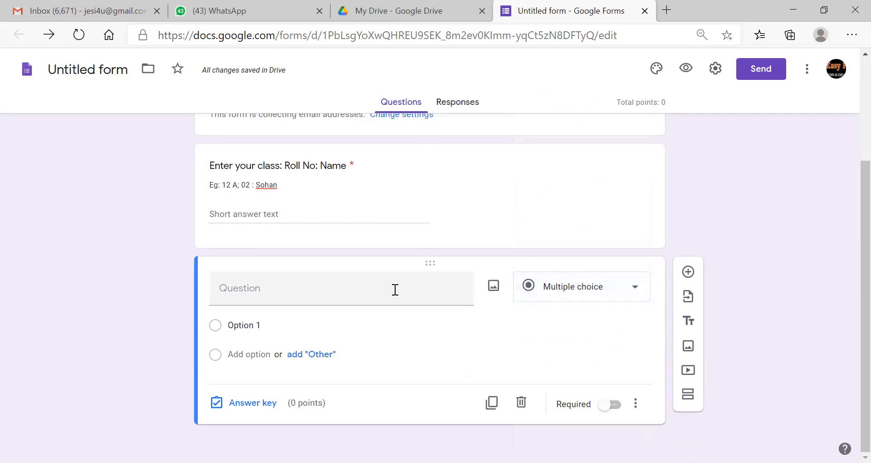
click(368, 291)
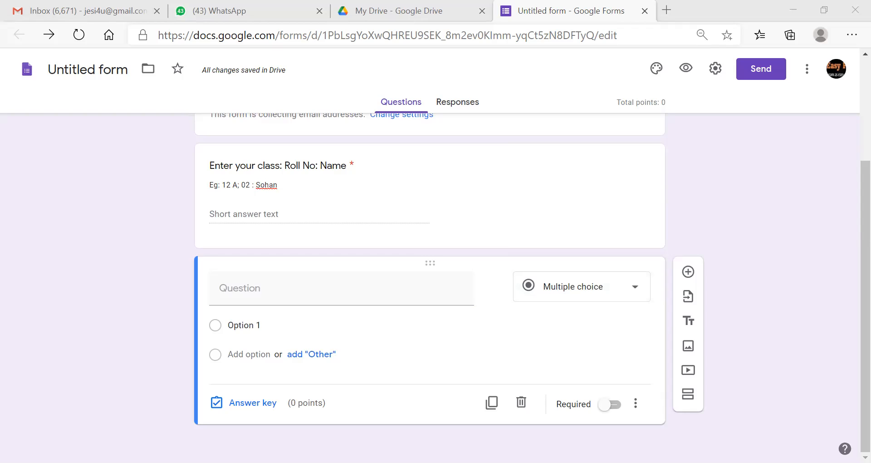
click(317, 301)
text(If magnification is +1.5, the image is_____.)
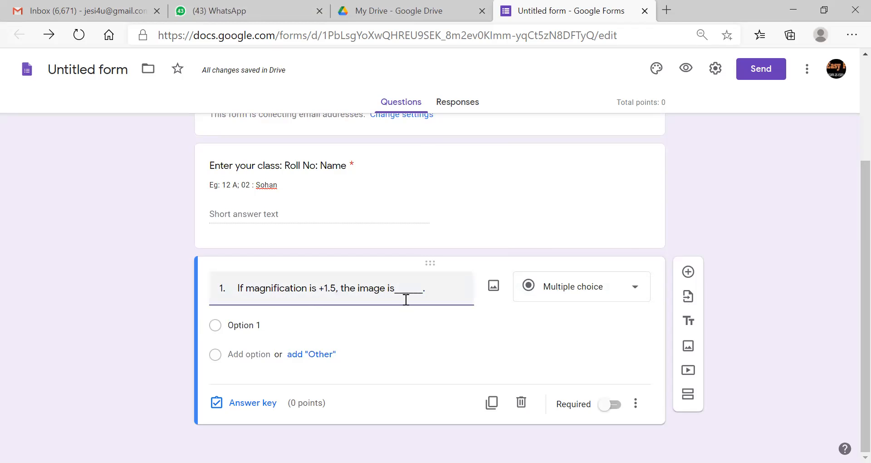
- Add the answer choices erect, Real, Inverted and Diminished
click(253, 326)
text(erect)
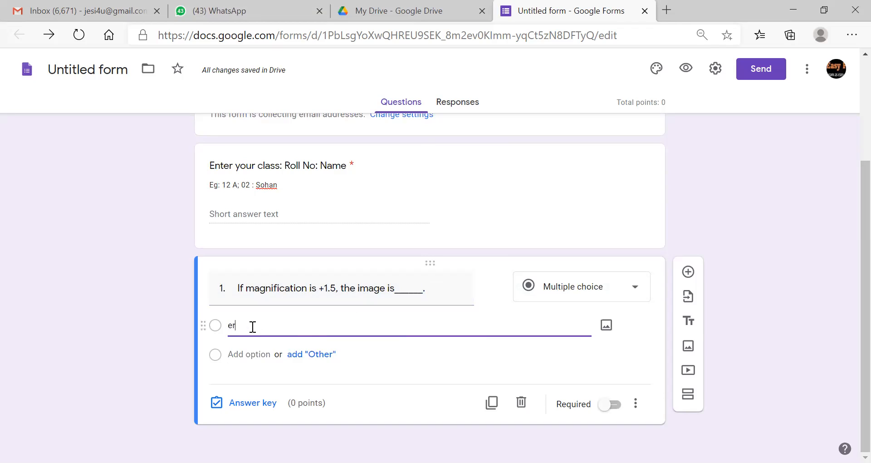
click(251, 354)
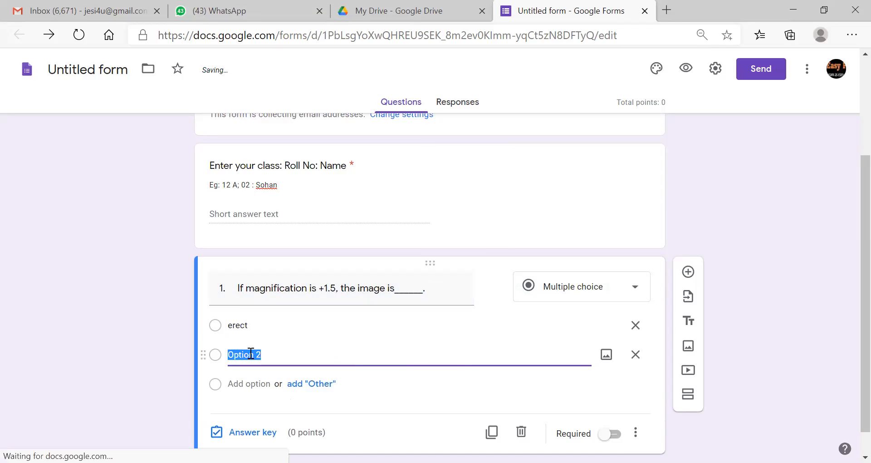
text(Real)
click(253, 383)
text(Inverted)
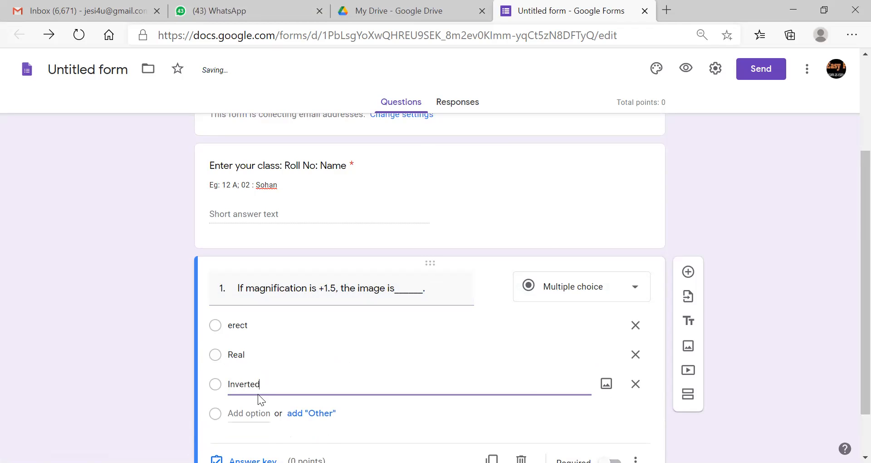
key(Return)
text(Diminished)
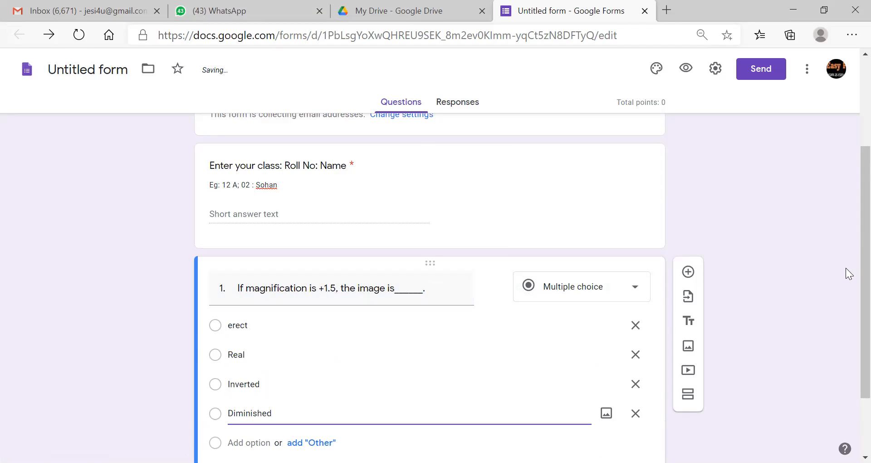
scroll(849, 238, down, 2)
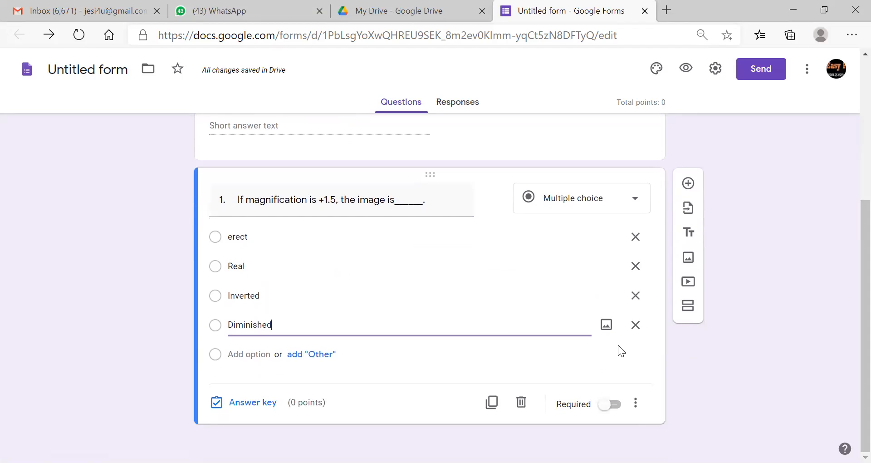
- Mark erect as question 1's correct answer worth 1 point and make it required
click(249, 401)
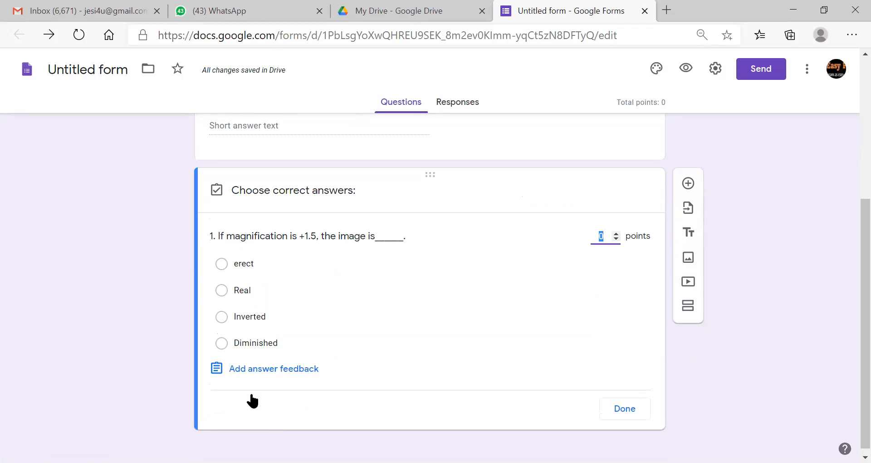
click(222, 268)
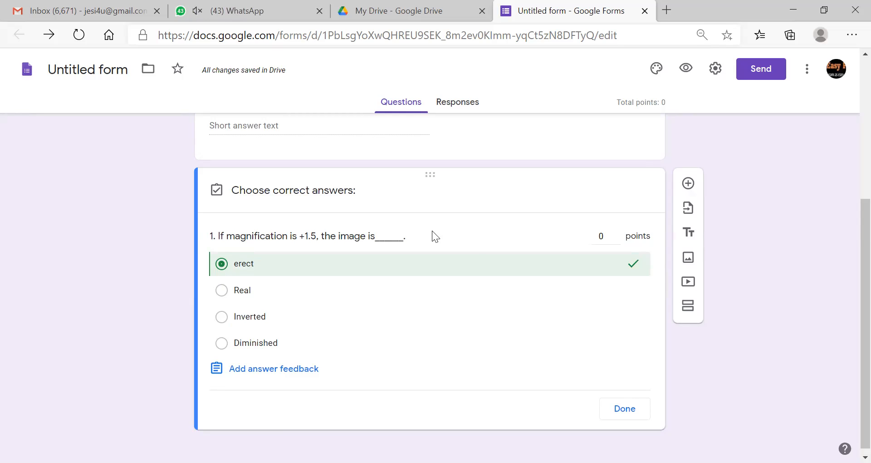
click(608, 236)
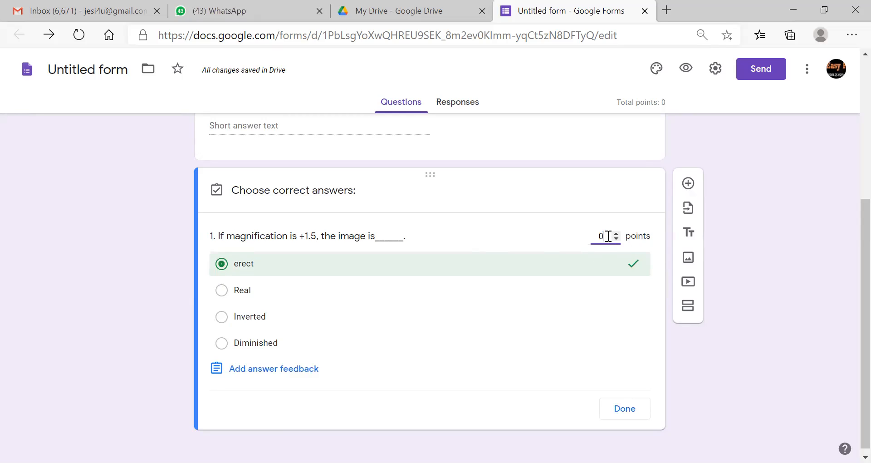
key(BackSpace)
text(1)
scroll(849, 264, down, 1)
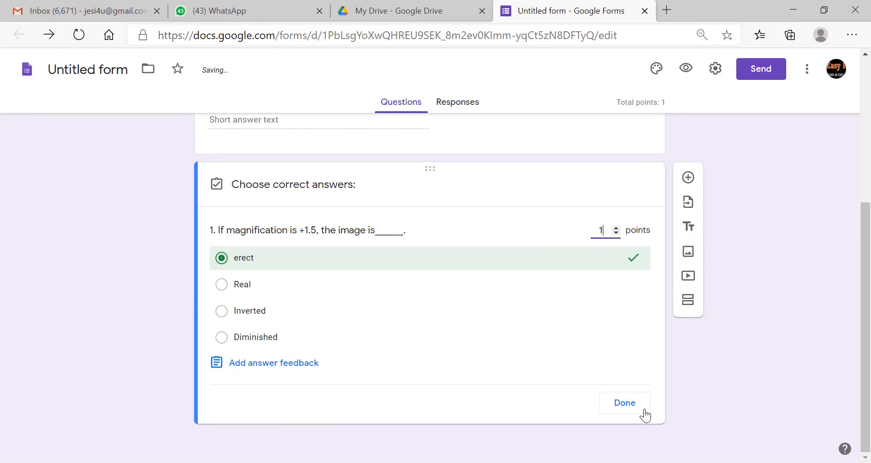
click(629, 409)
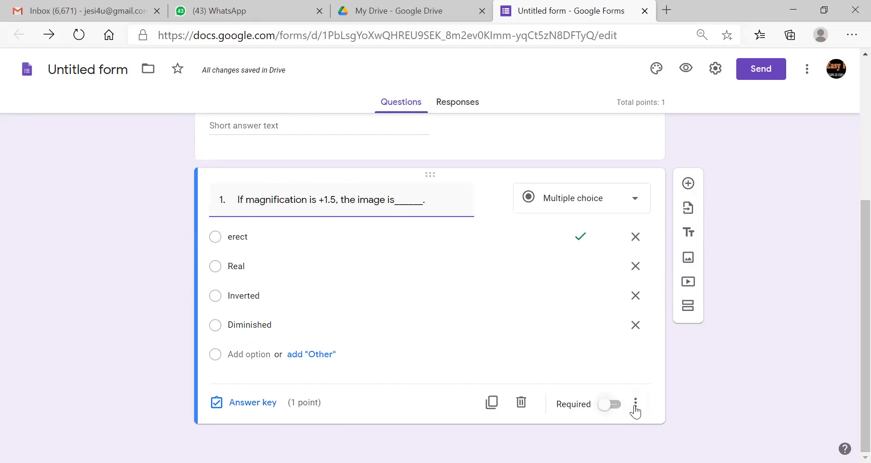
click(611, 404)
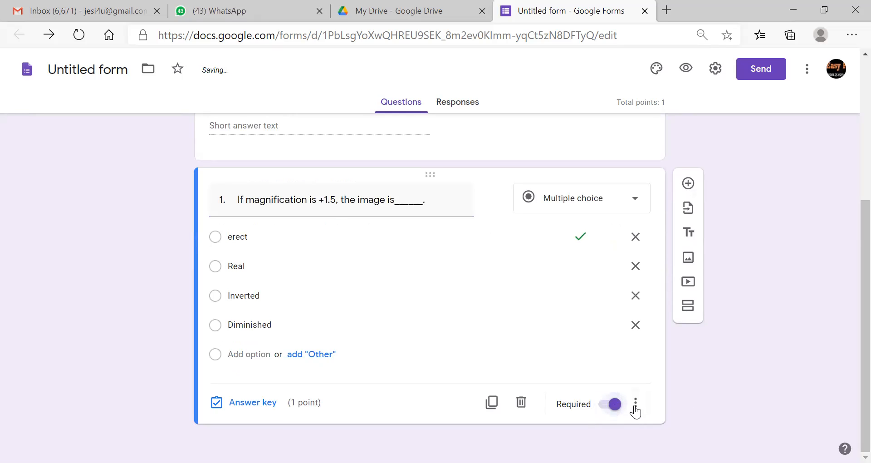
- Add a new question and upload the Q2 glass-slab image from the computer into it
click(689, 183)
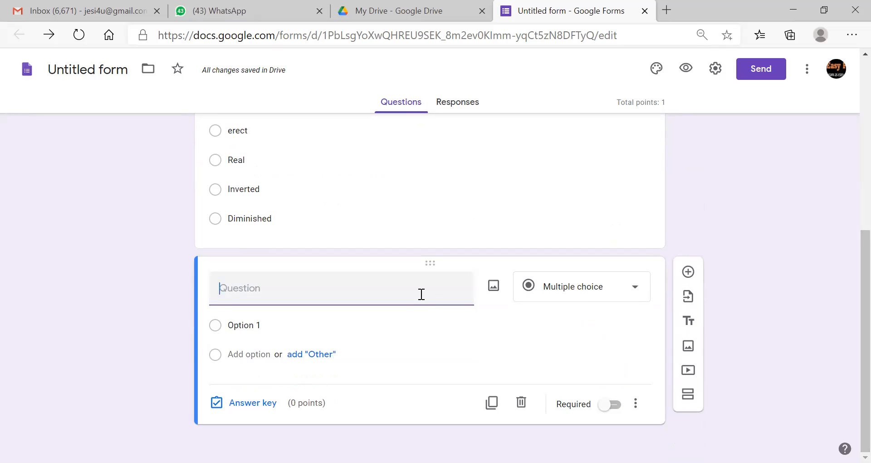
click(493, 292)
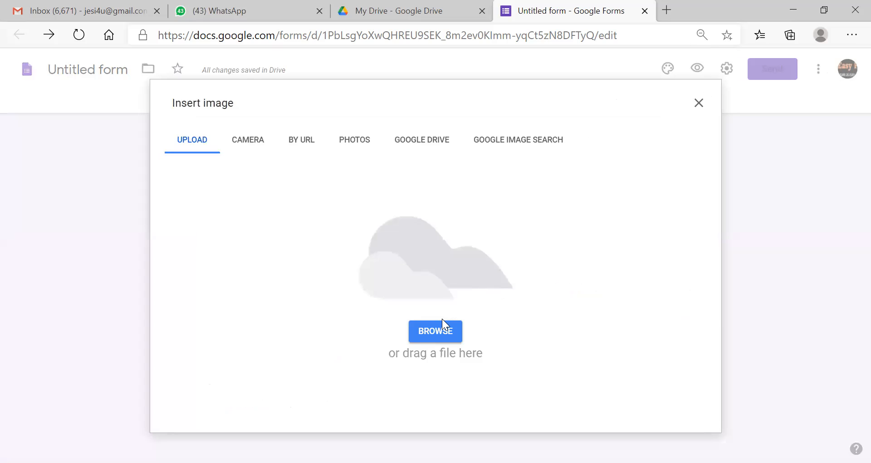
click(442, 329)
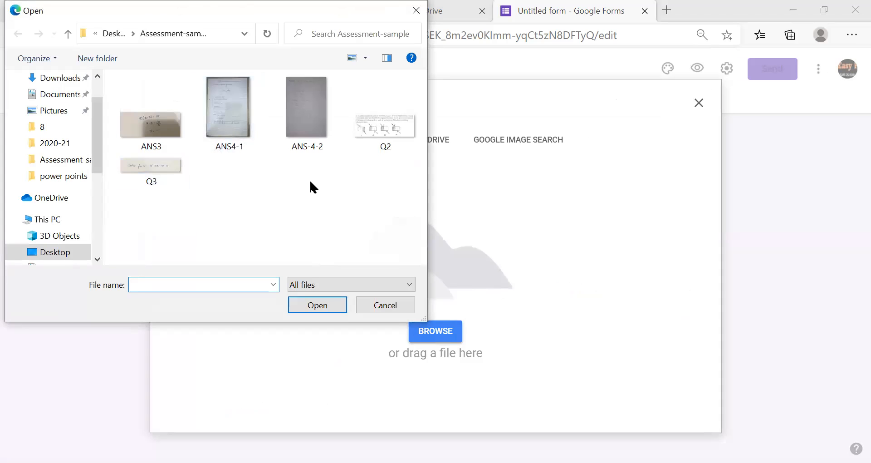
click(388, 130)
double_click(388, 130)
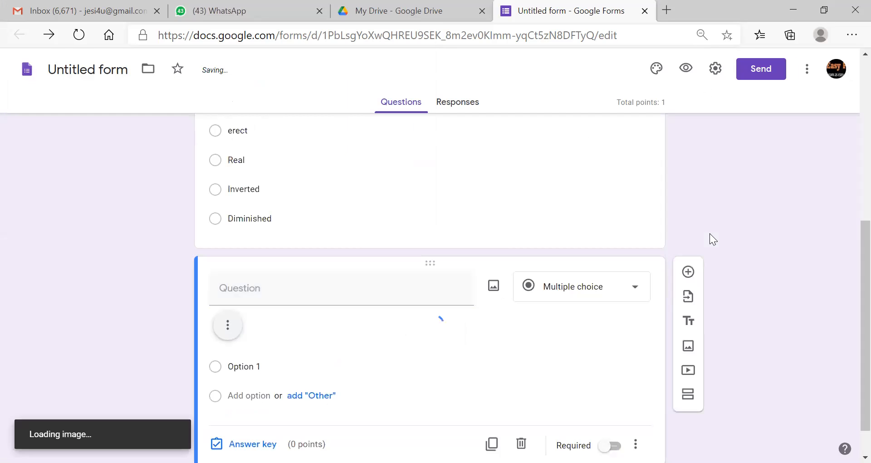
scroll(849, 252, down, 1)
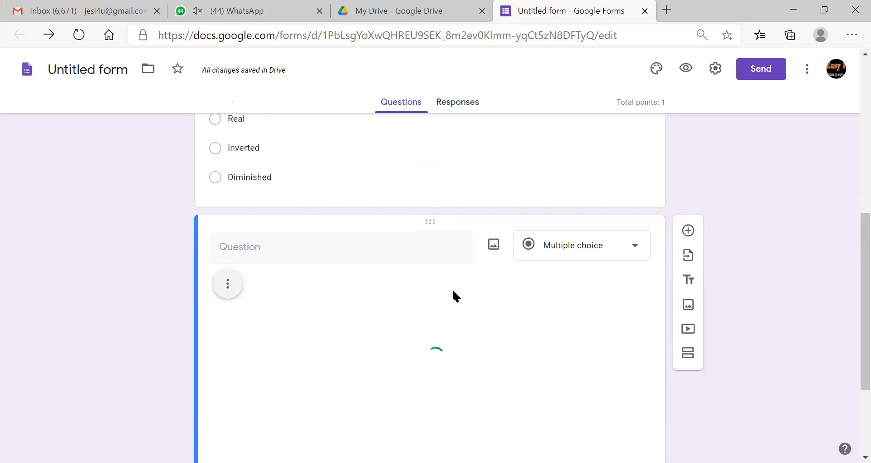
scroll(850, 253, down, 3)
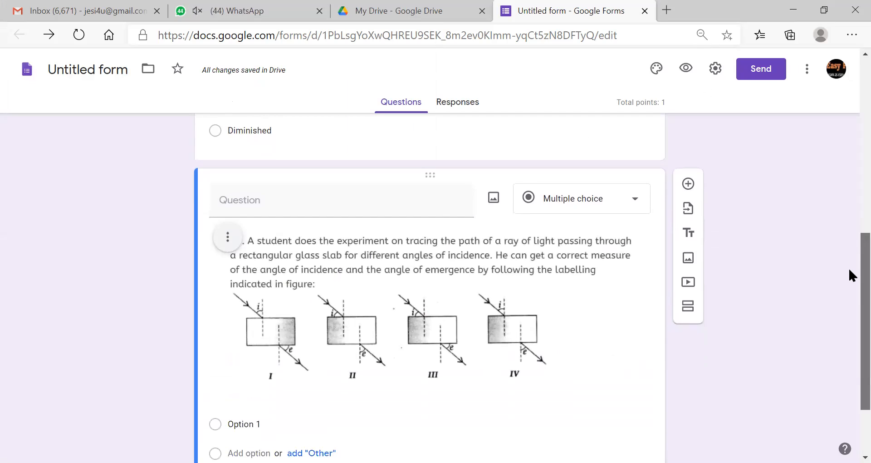
- Set the glass-slab question's options to I, II, III and IV
click(272, 349)
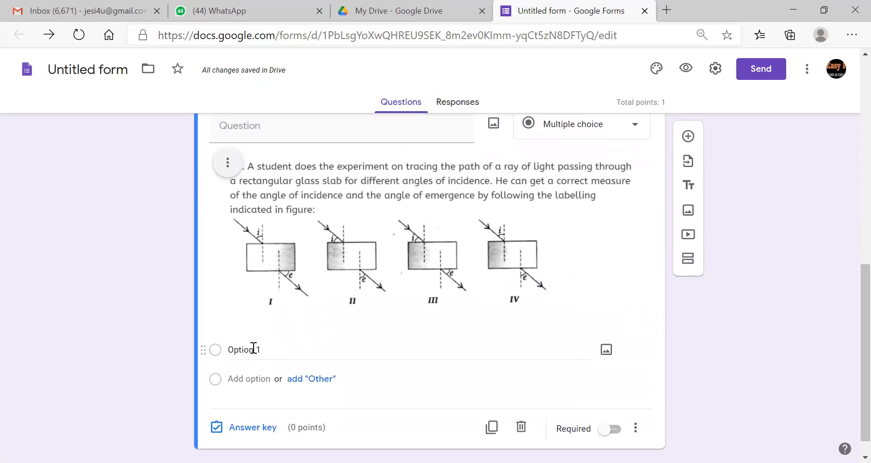
text(I)
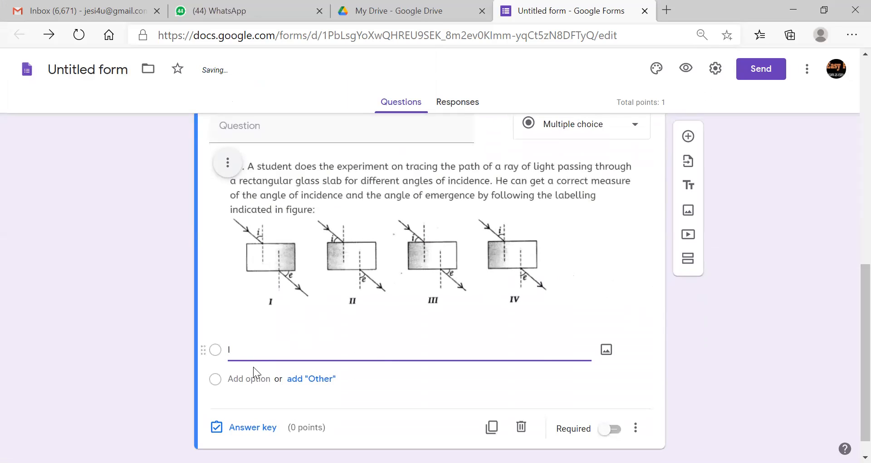
click(255, 378)
text(II)
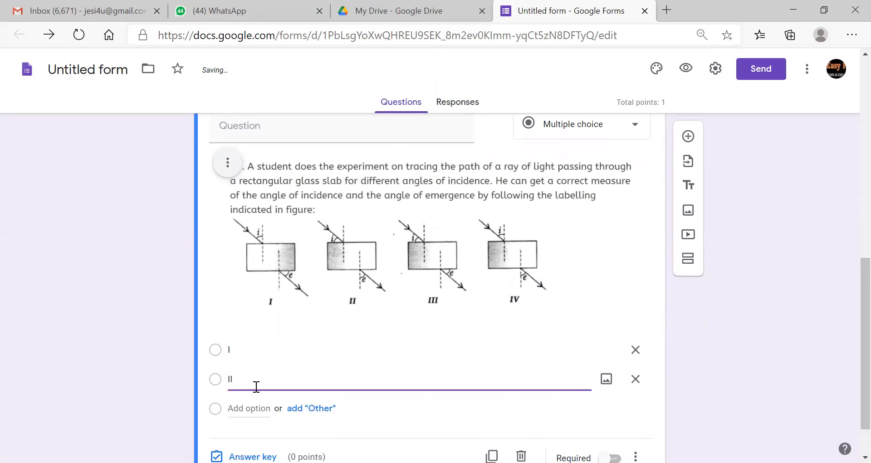
key(Return)
text(III)
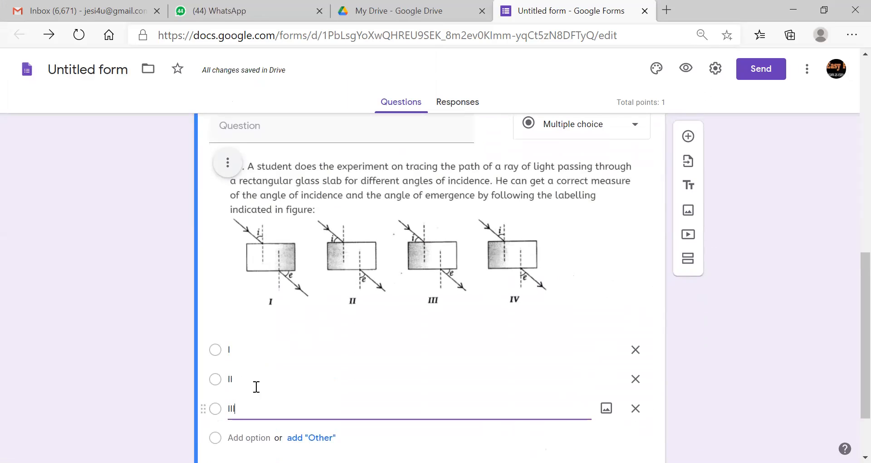
scroll(849, 279, down, 2)
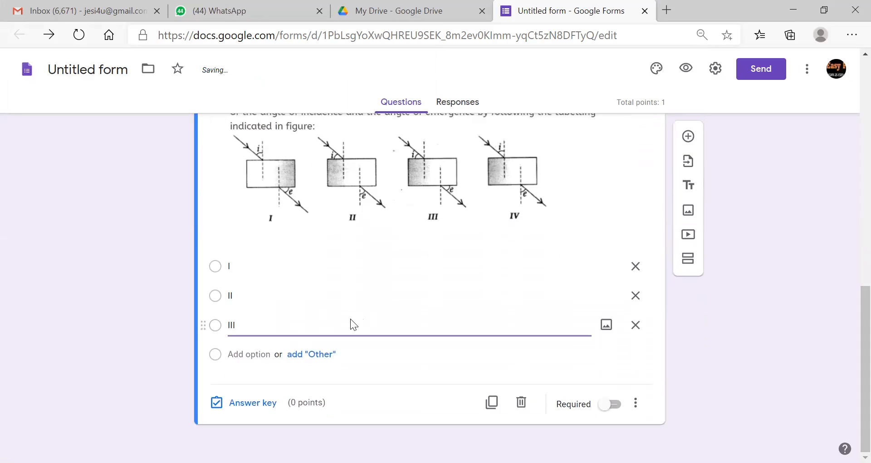
click(254, 352)
click(253, 351)
text(IV)
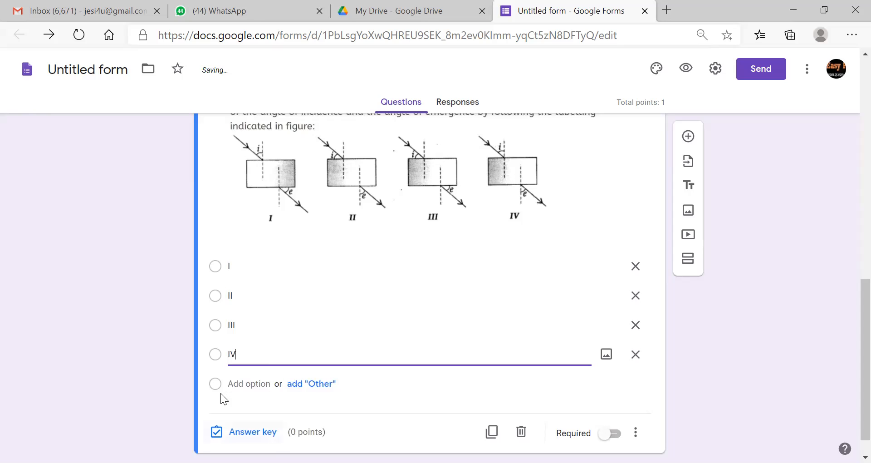
- Mark IV as the correct answer worth 1 point and make the question required
click(245, 431)
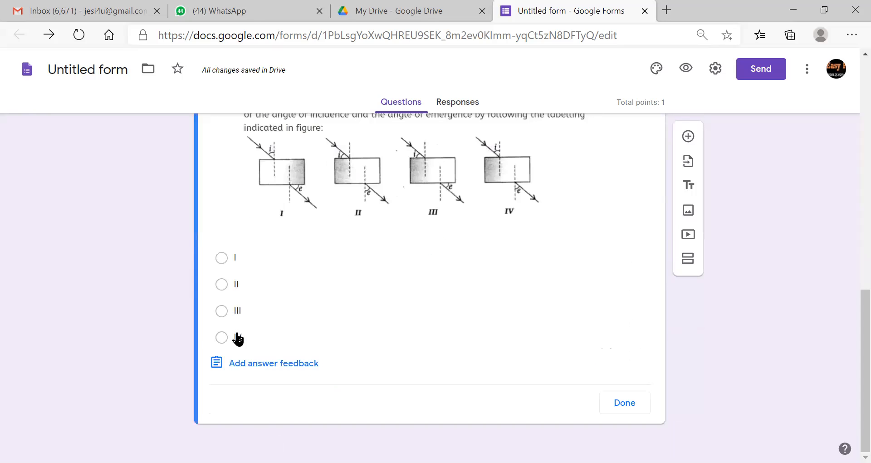
click(237, 336)
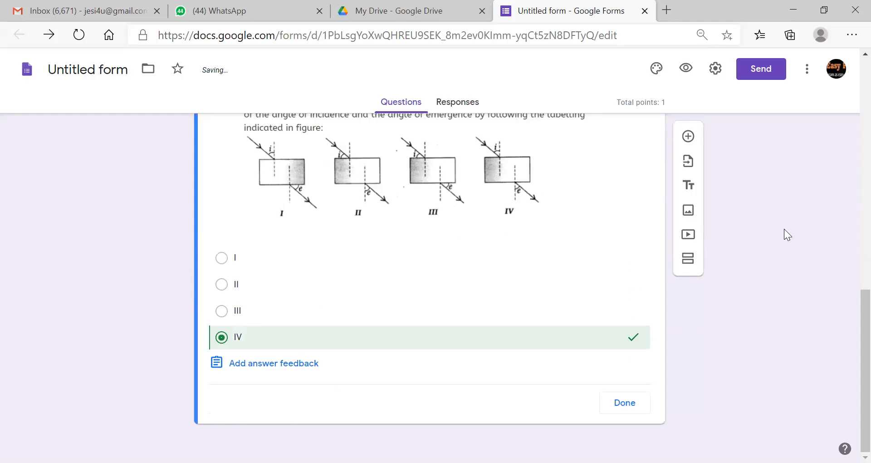
drag(849, 311, 849, 273)
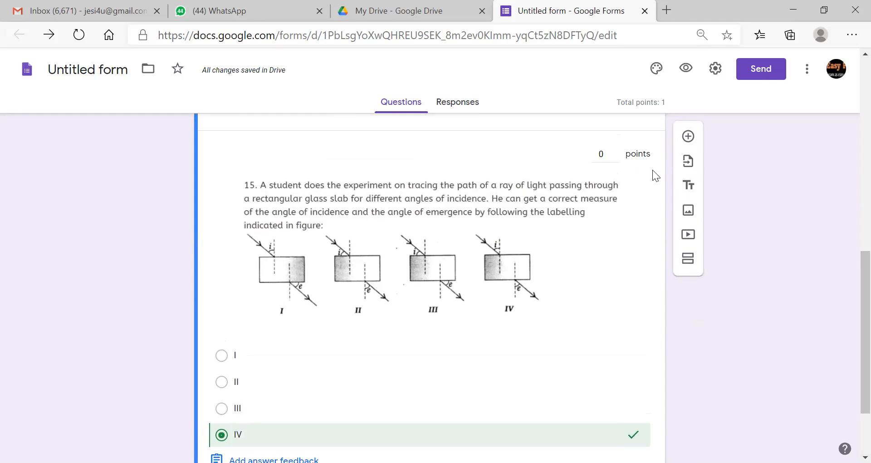
click(612, 155)
text(1)
drag(849, 274, 846, 336)
click(627, 409)
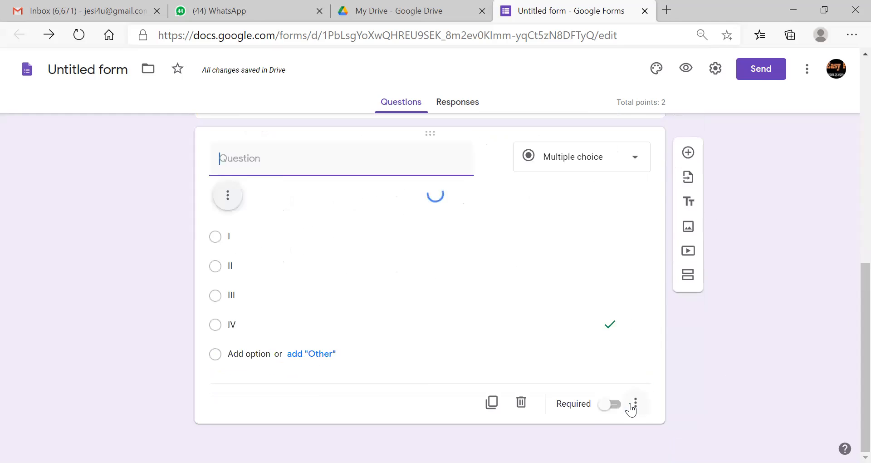
drag(848, 325, 850, 400)
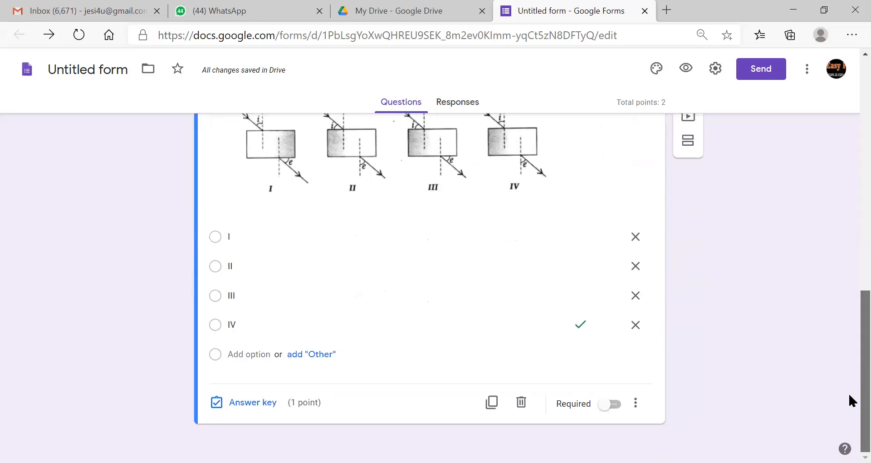
click(611, 404)
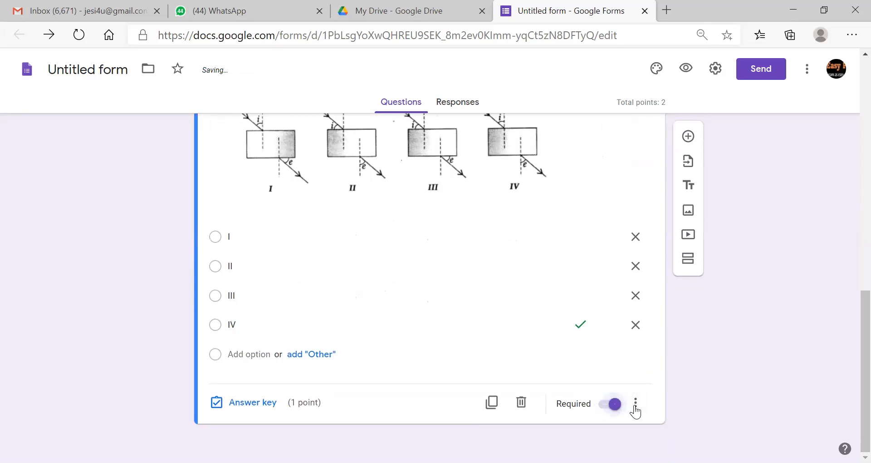
click(688, 137)
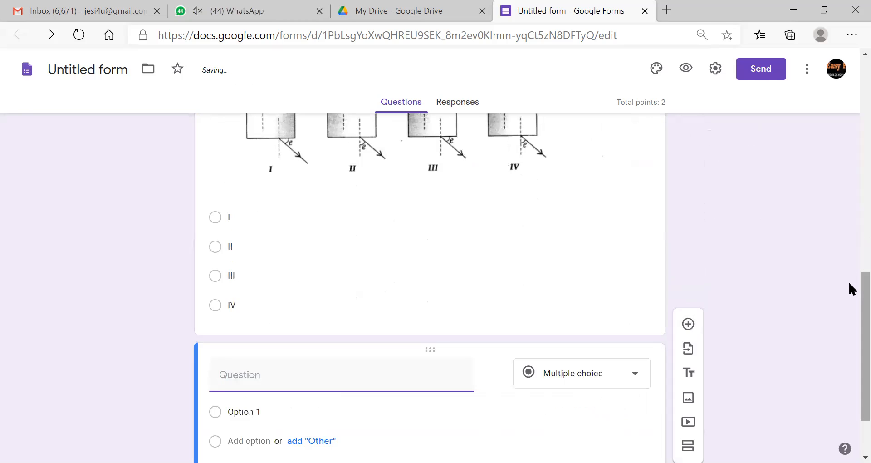
- Turn the new question into a Paragraph question about properties of images in a plane mirror
scroll(849, 295, down, 2)
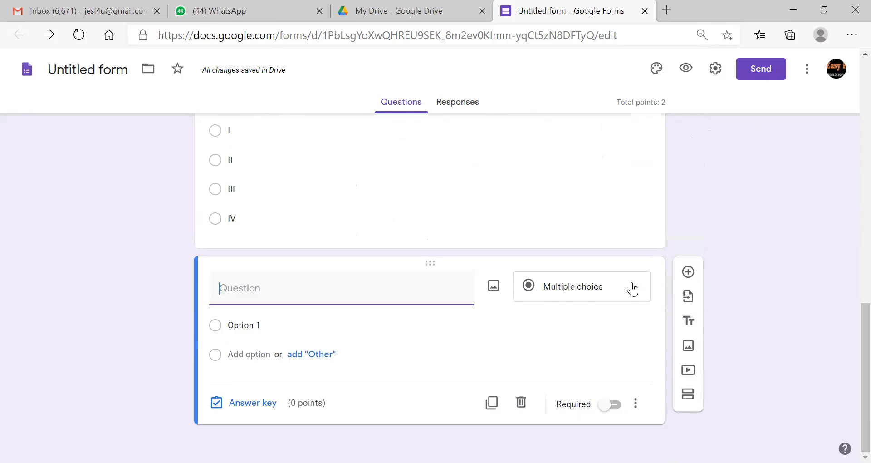
click(633, 287)
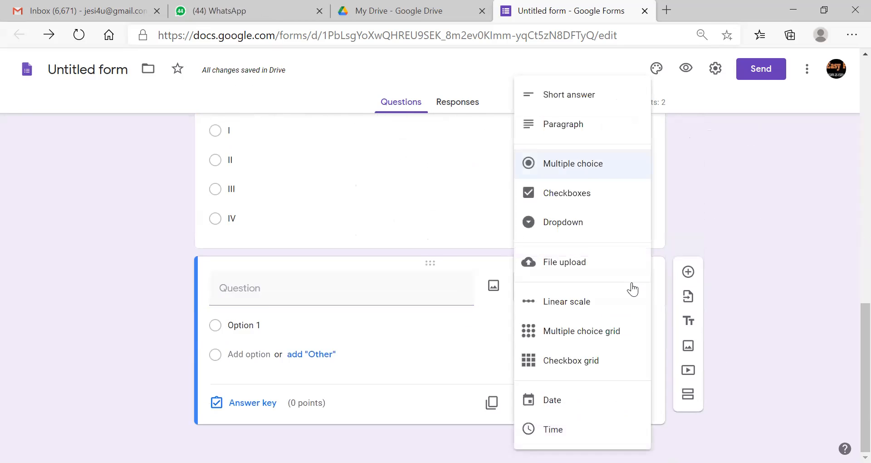
click(579, 124)
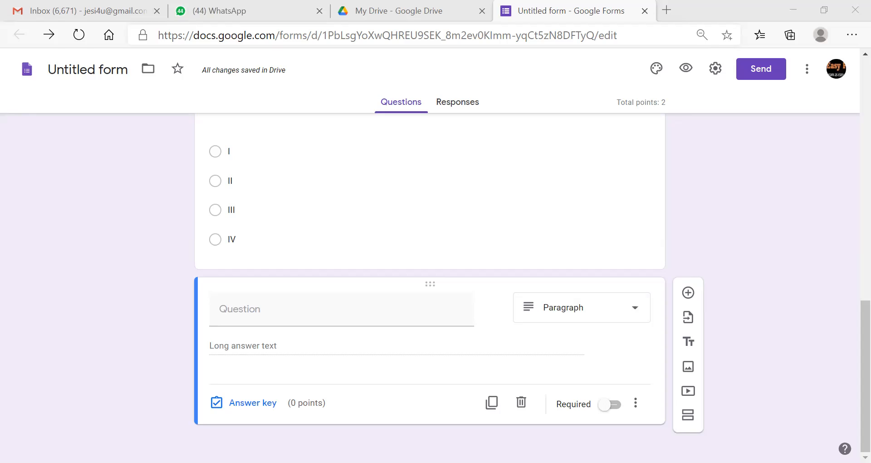
click(329, 312)
text(Write the properties of image formed by plane mirror)
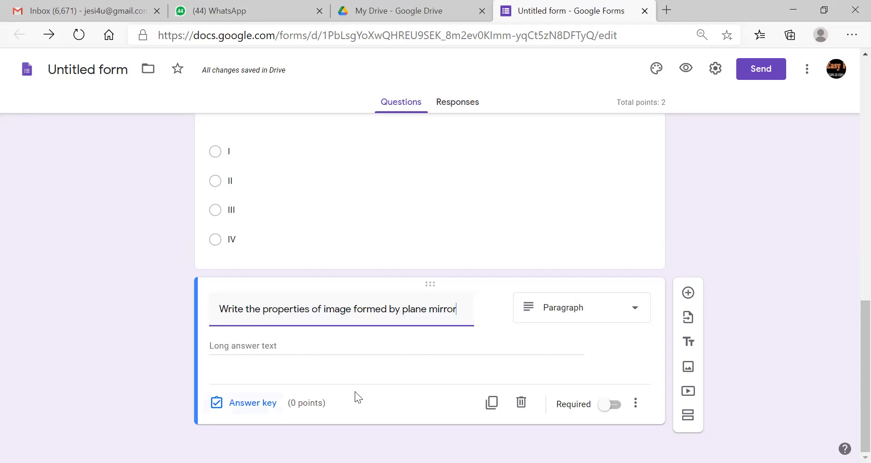
- Give the plane-mirror question 2 points in the answer key, then add another question
click(253, 402)
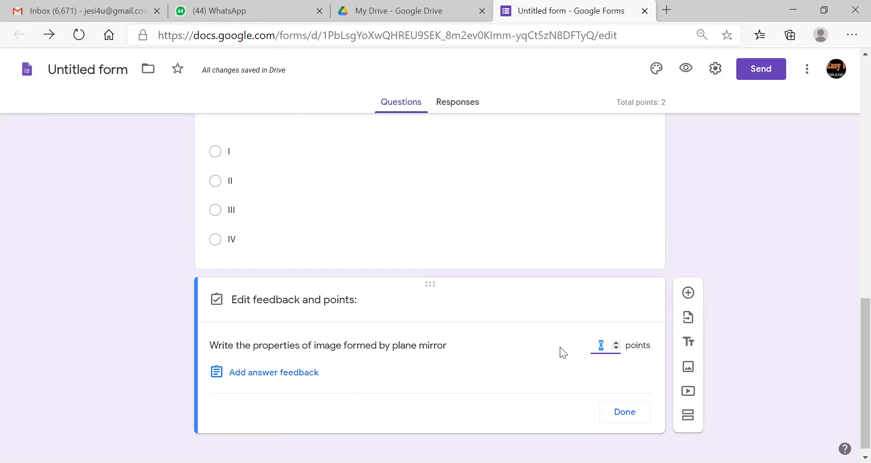
text(2)
scroll(848, 349, down, 1)
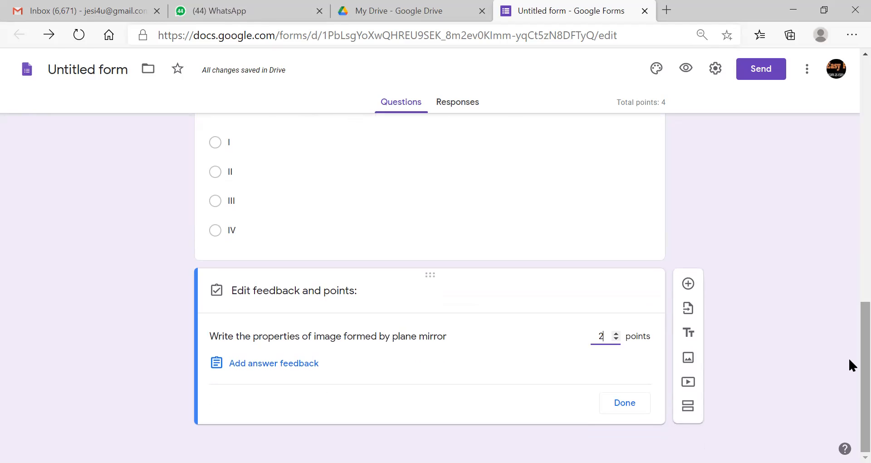
click(624, 404)
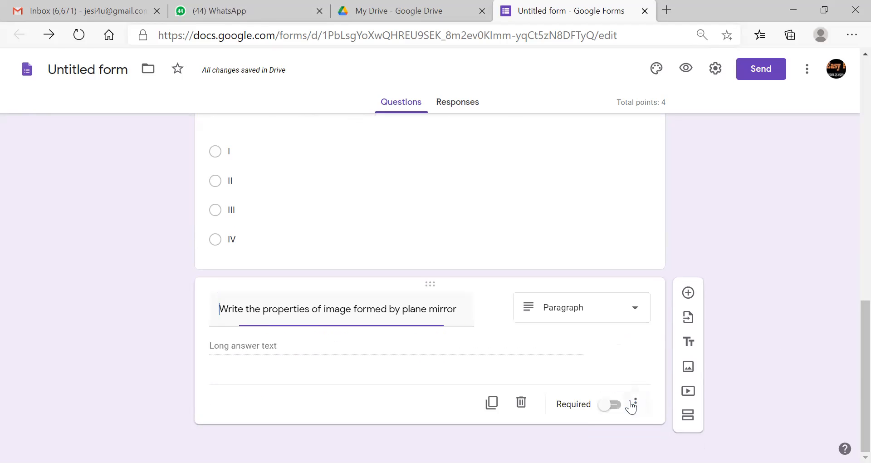
click(688, 292)
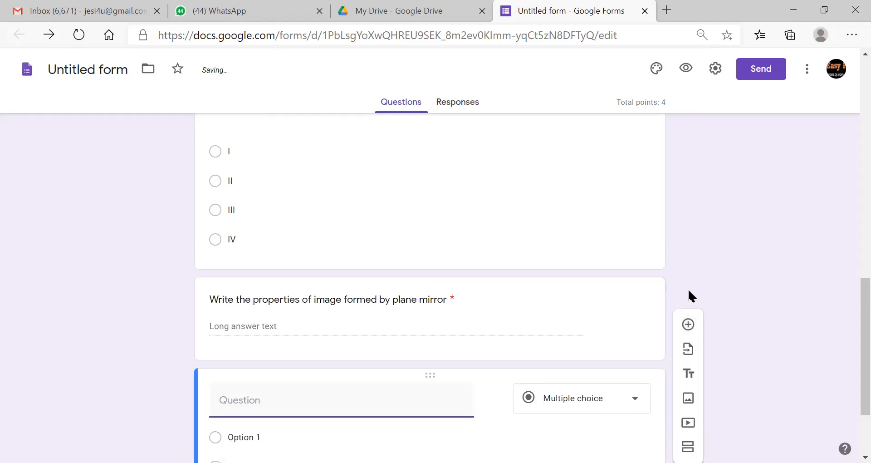
- Paste 'Derive an expression for refractive index of glass prism' as the new question's text
scroll(851, 317, down, 2)
scroll(849, 323, down, 2)
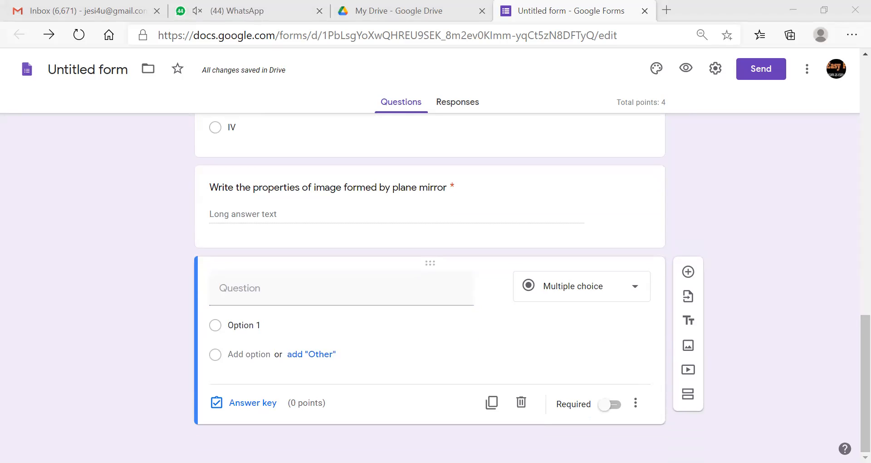
click(362, 299)
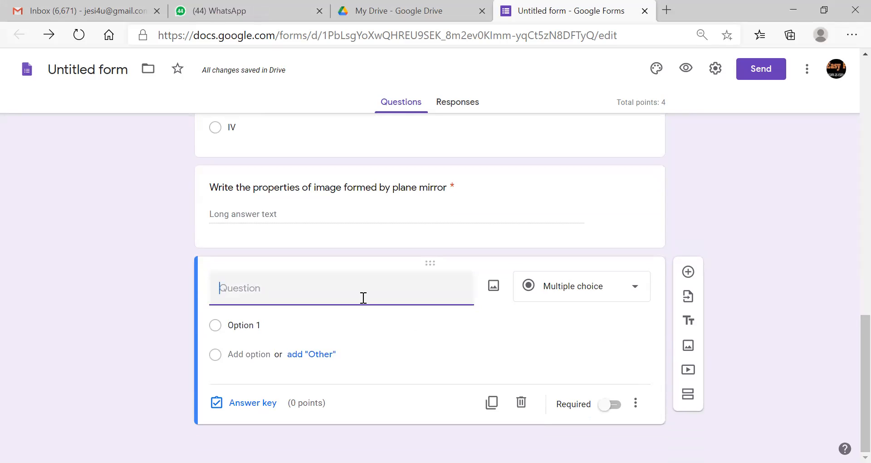
text(Derive an expression for refractive index of glass prism)
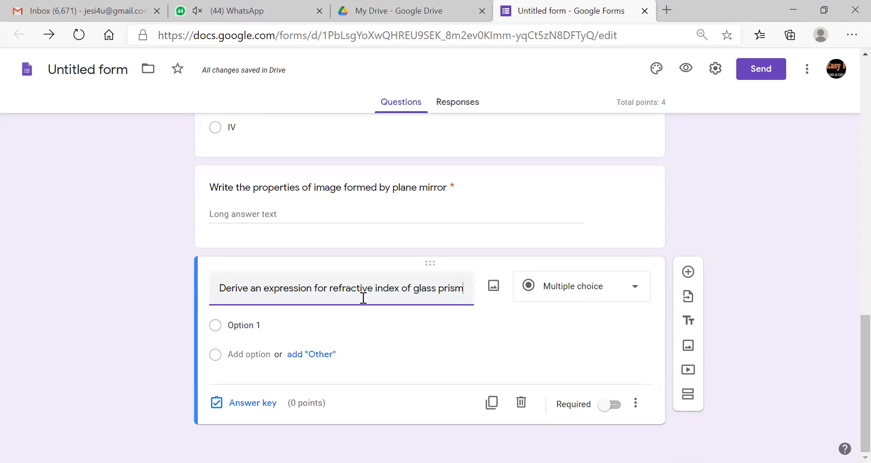
click(631, 288)
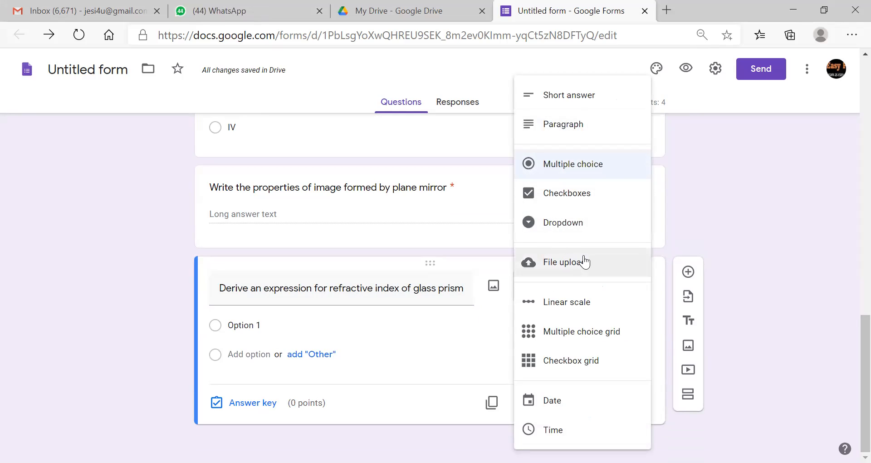
- Make it a File upload question described 'Write the answer in a paper and attach it as image or pdf'
click(571, 262)
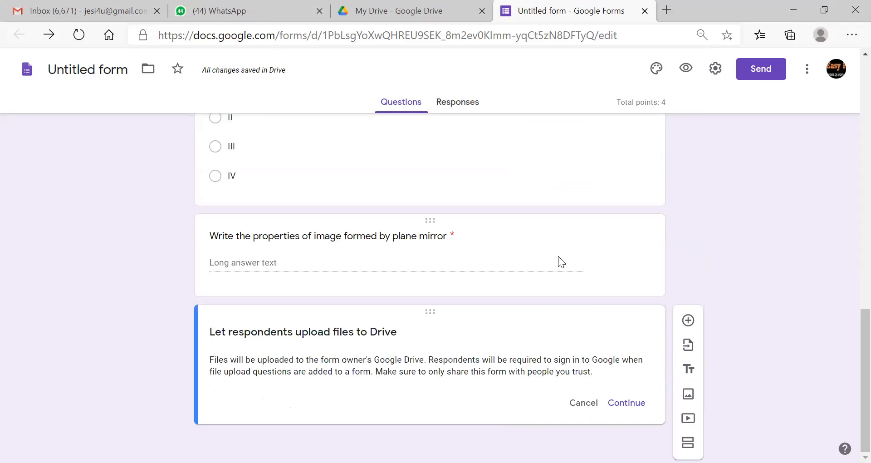
click(635, 402)
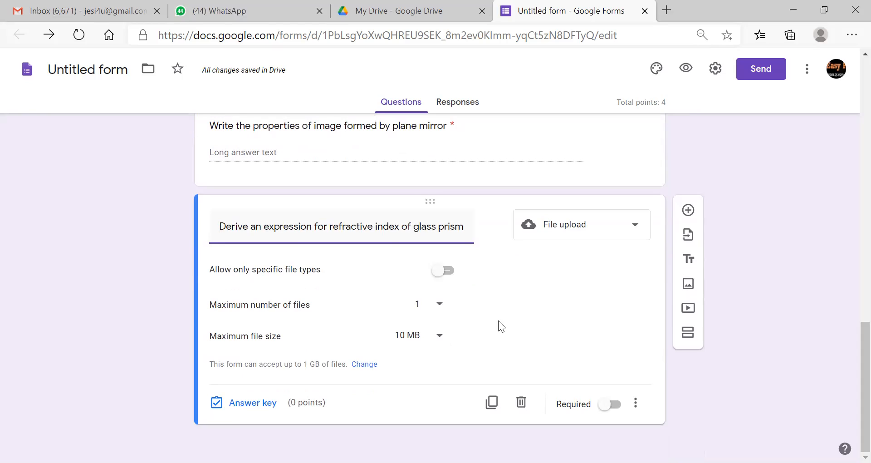
click(635, 403)
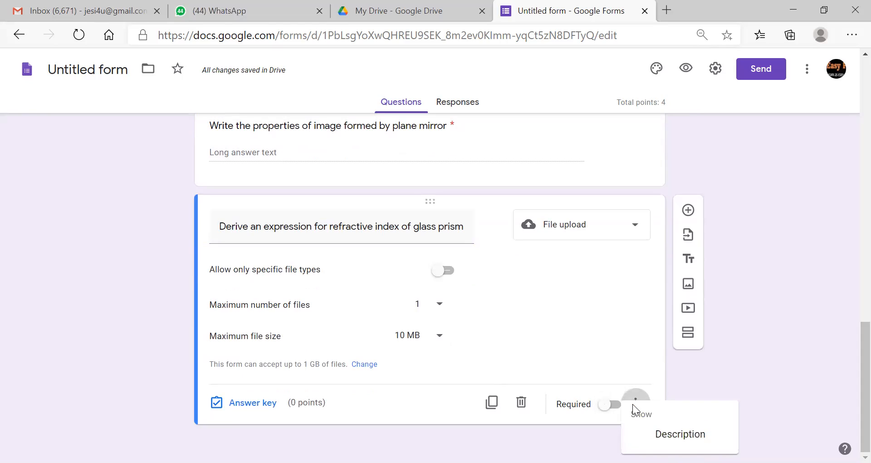
click(663, 436)
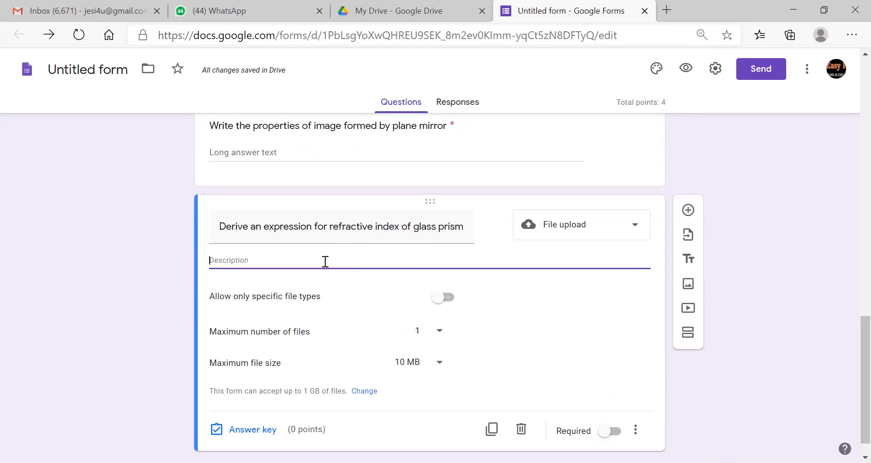
text(W)
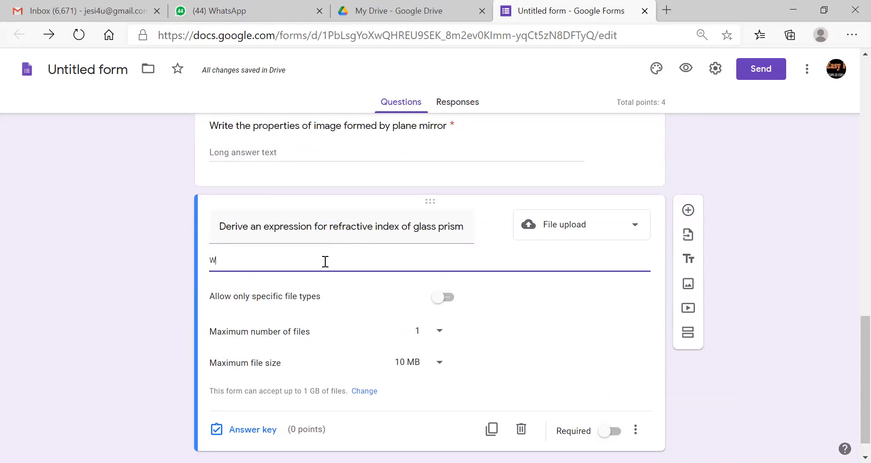
text(rite th)
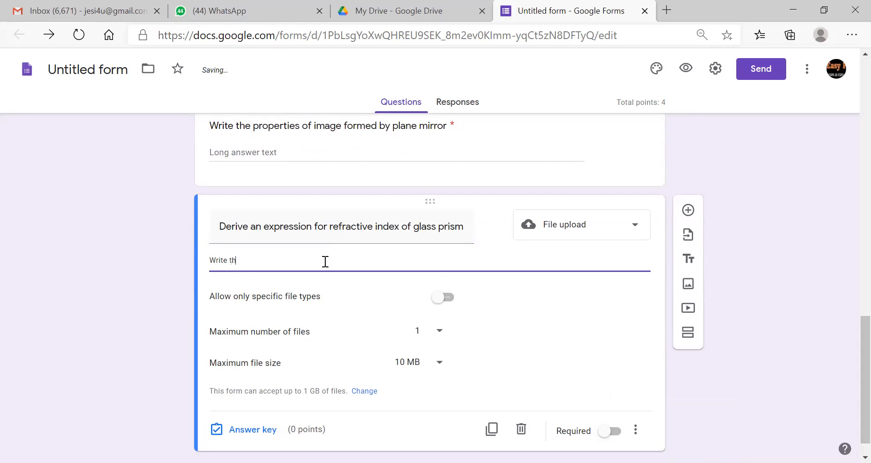
text(e answer in  a pa)
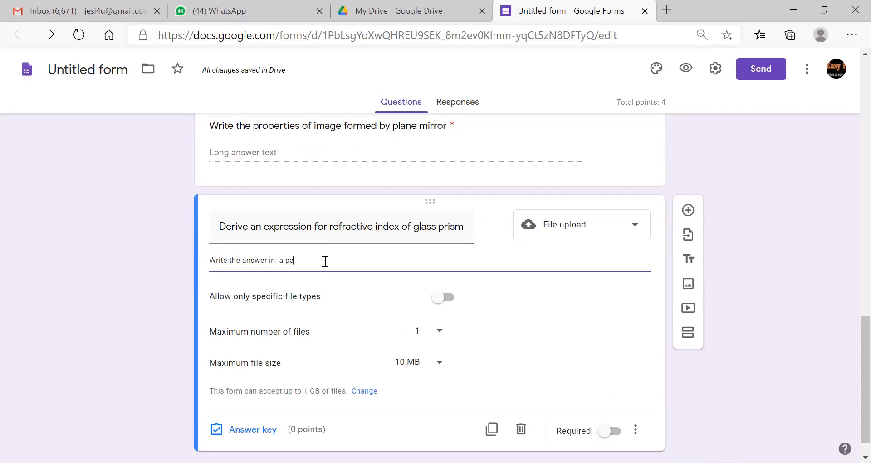
text(per and attach it as image)
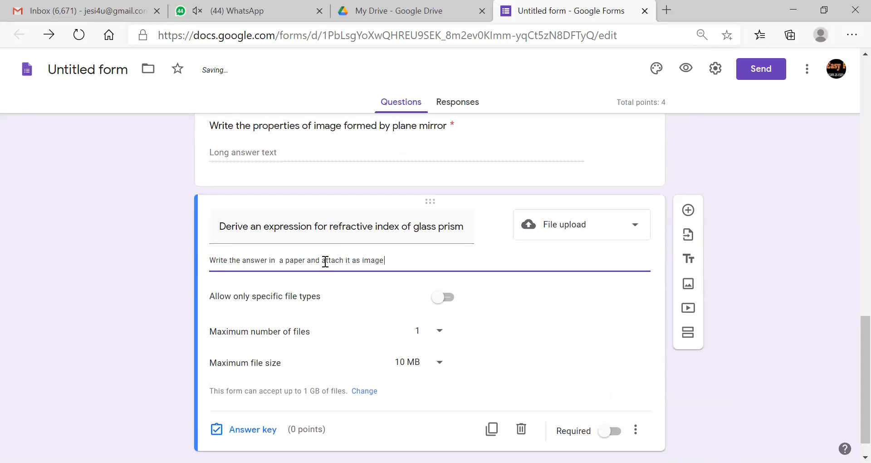
text( or pdf)
- Restrict uploads to PDF and image files, maximum 5 files of 10 MB
scroll(848, 349, down, 2)
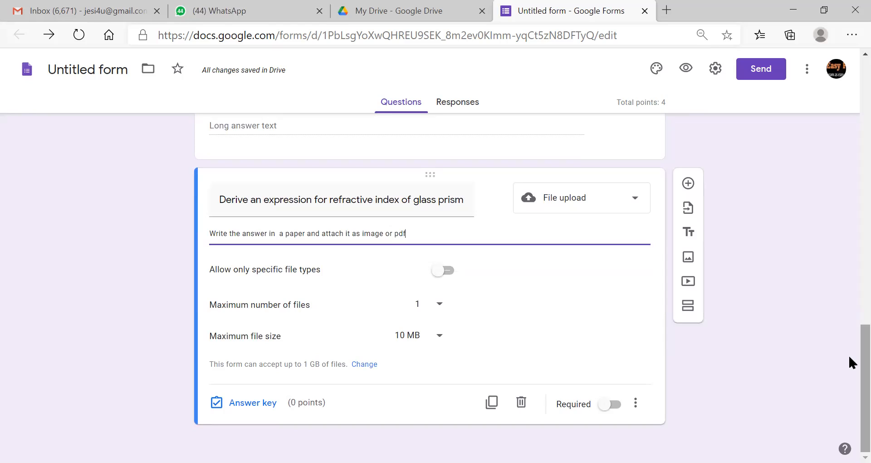
click(449, 271)
click(220, 330)
click(340, 332)
click(440, 383)
click(422, 399)
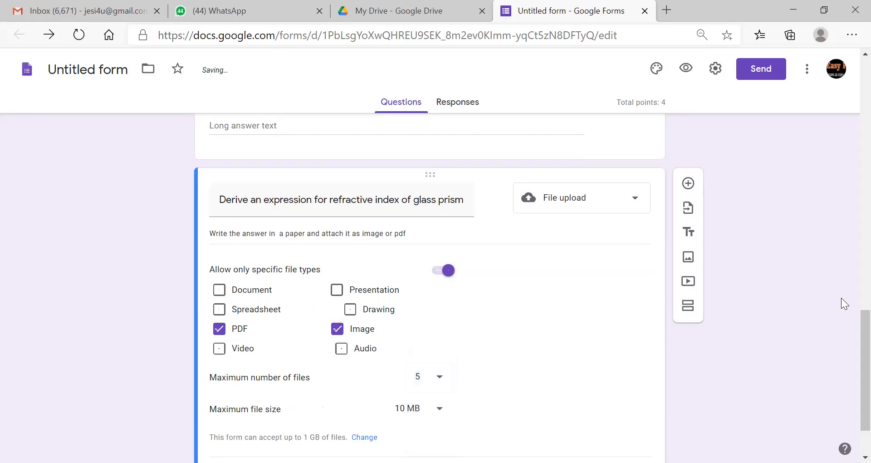
scroll(848, 318, down, 2)
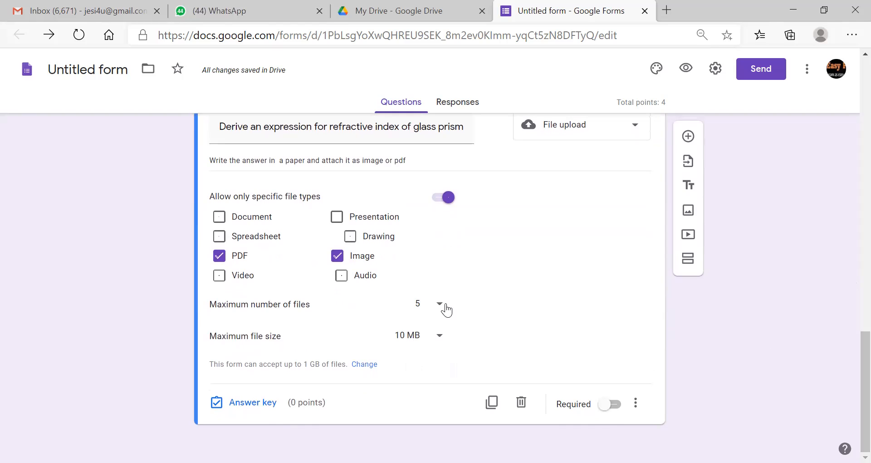
click(443, 336)
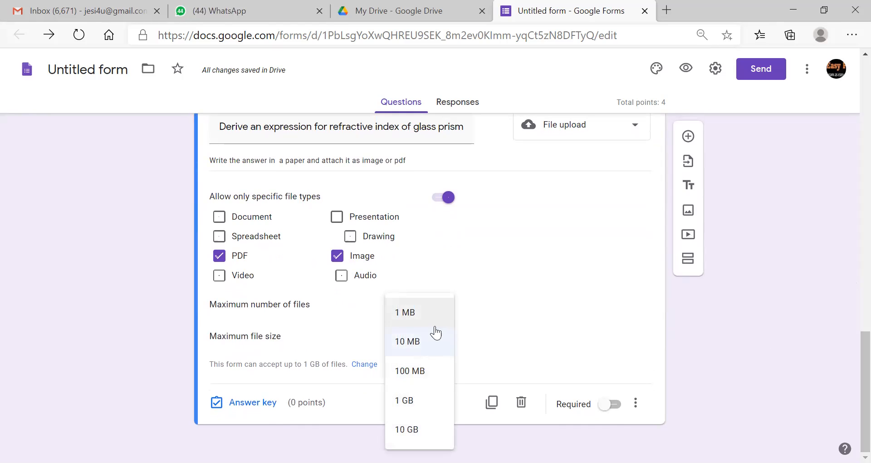
click(429, 341)
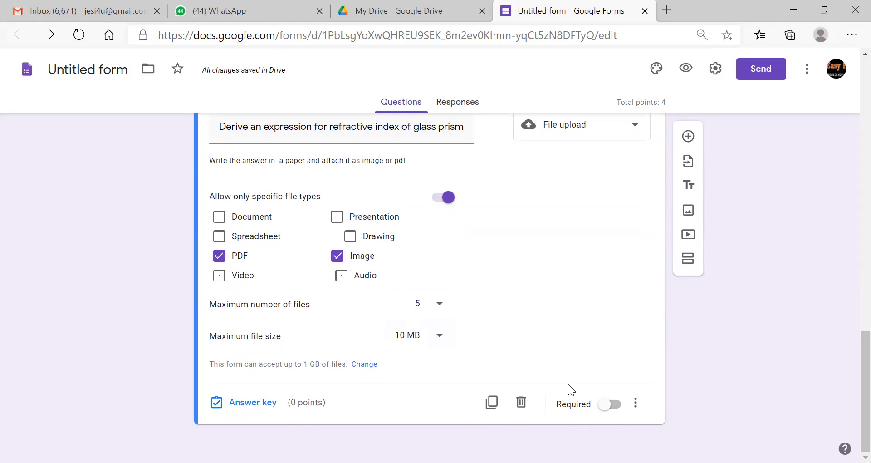
- Give the glass prism question 5 points, make it required, and add a new question
click(265, 401)
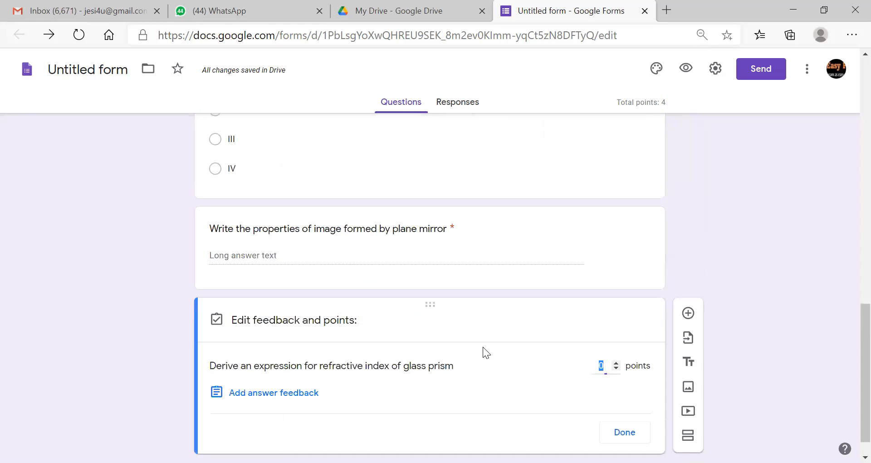
text(5)
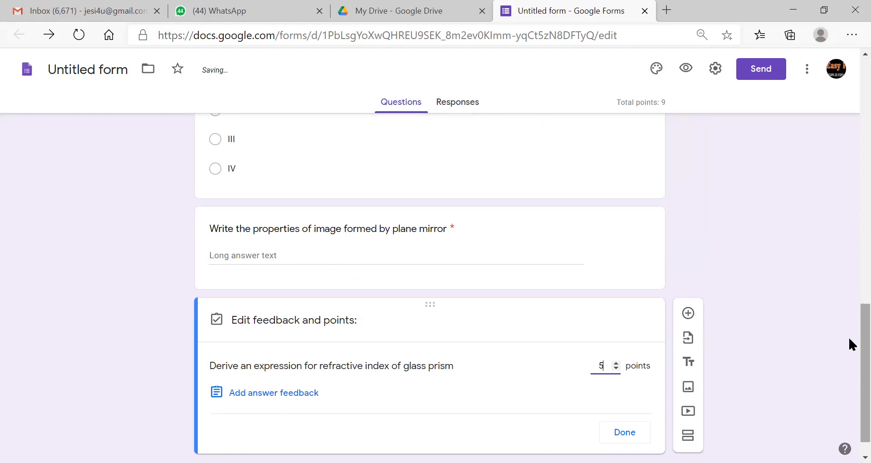
scroll(849, 338, down, 1)
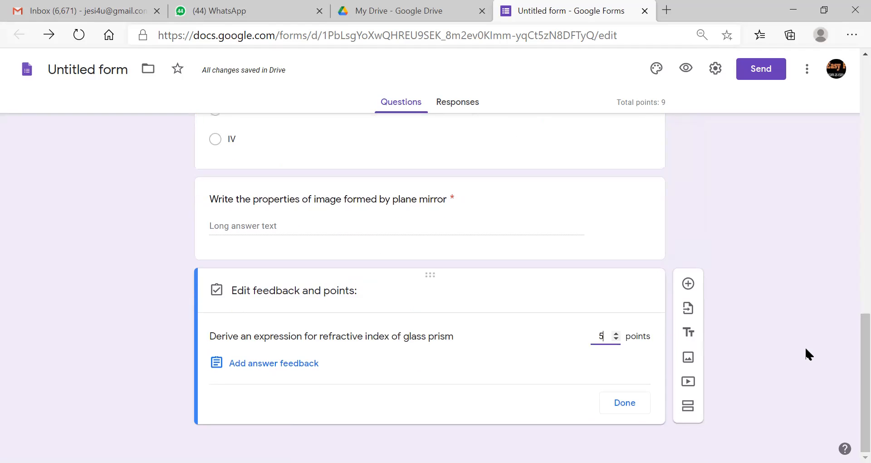
click(633, 412)
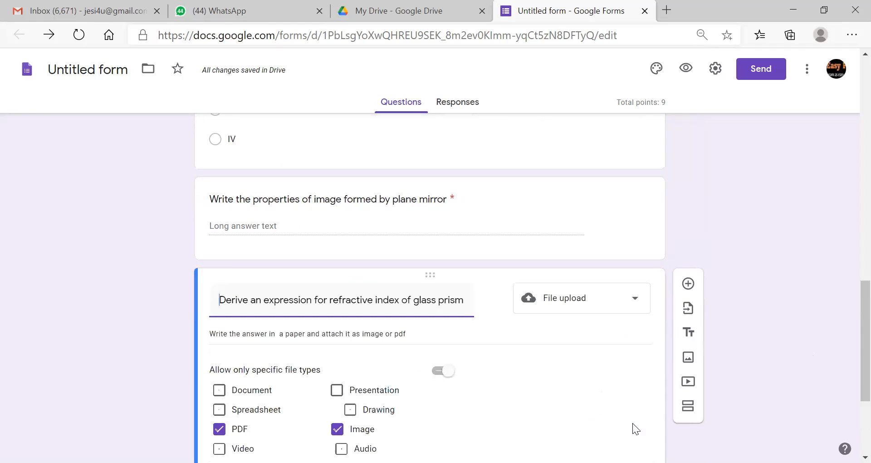
scroll(851, 350, down, 4)
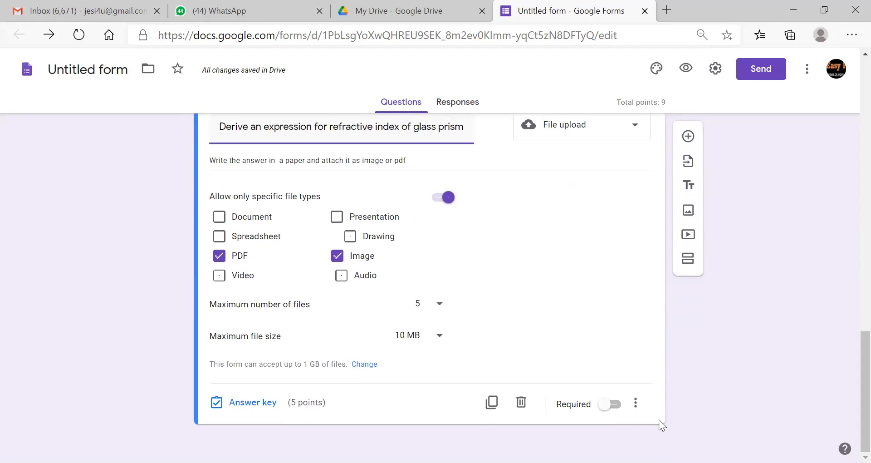
click(630, 414)
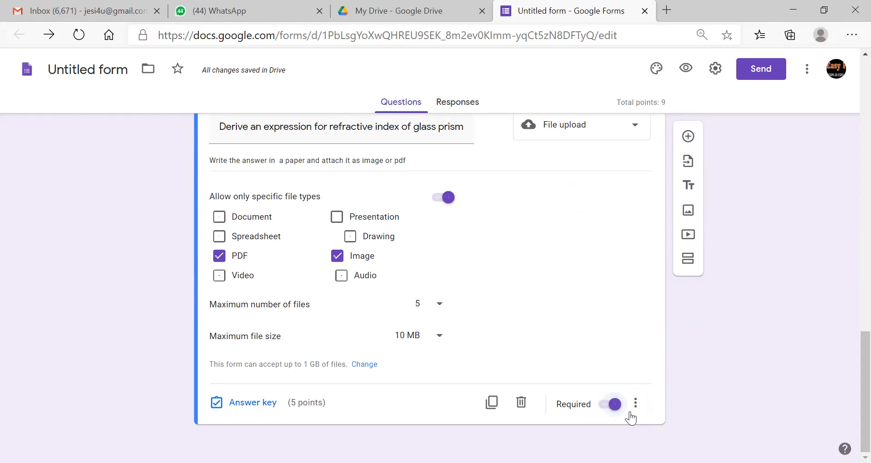
click(687, 137)
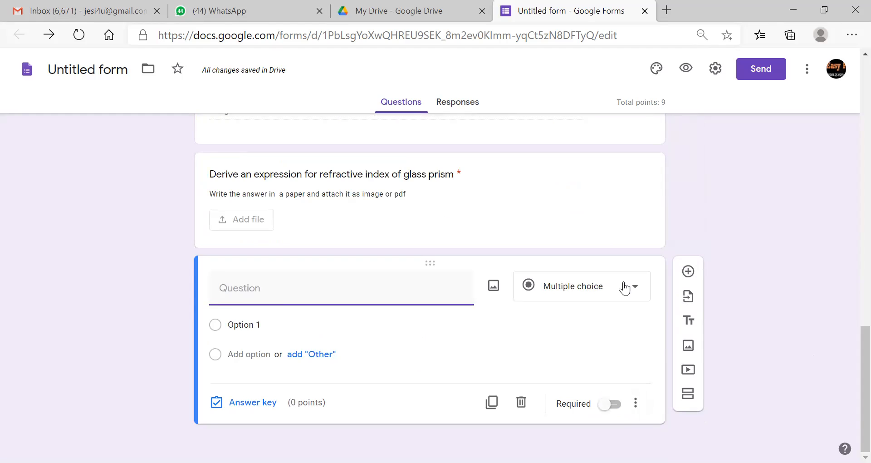
- Change the new question's type to File upload
click(633, 289)
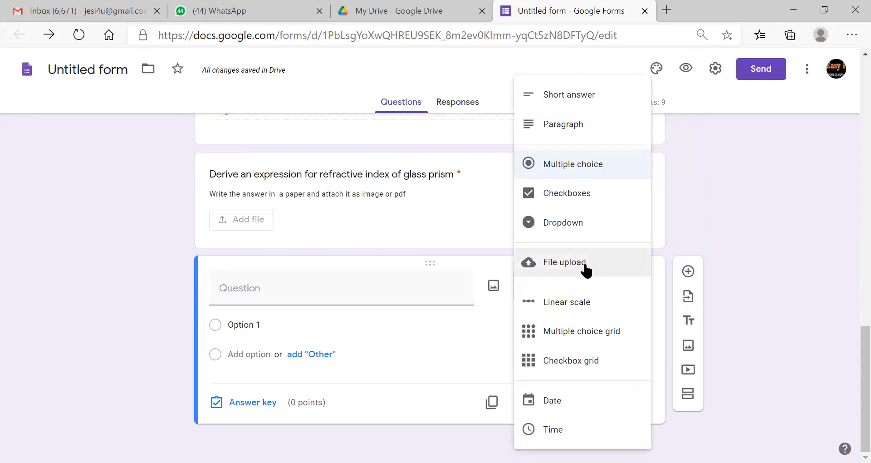
click(586, 266)
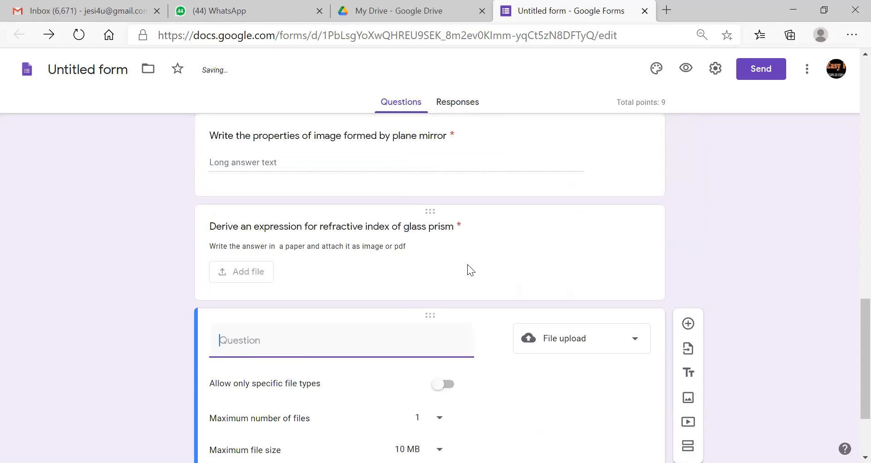
drag(850, 310, 850, 357)
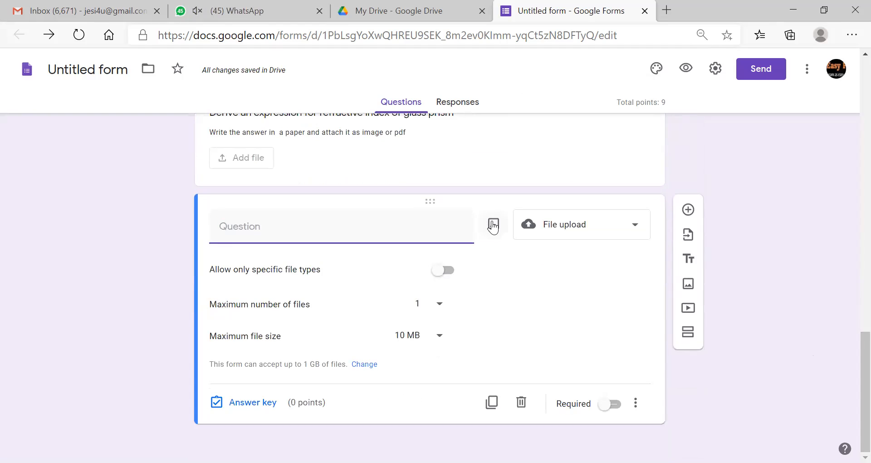
- Insert the Q3 image file into the question
click(494, 225)
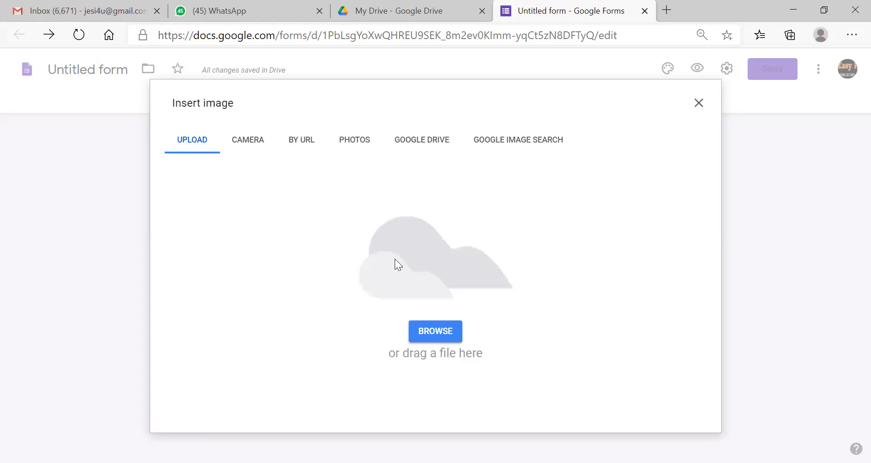
click(444, 330)
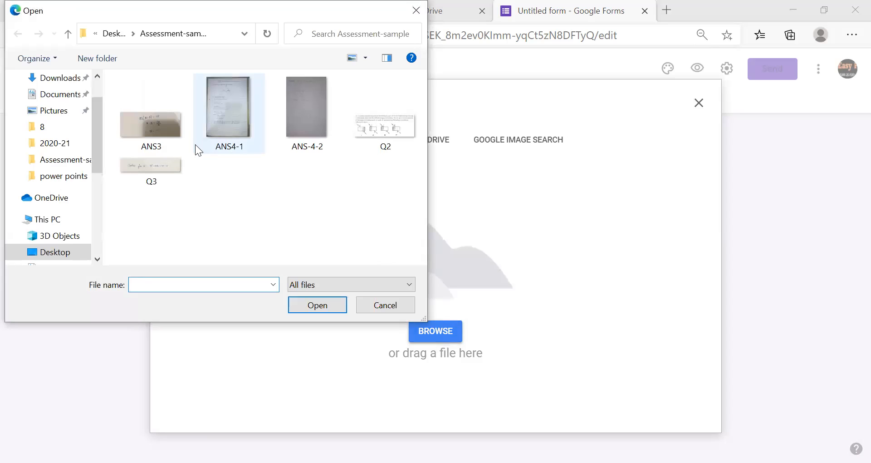
click(164, 155)
click(318, 305)
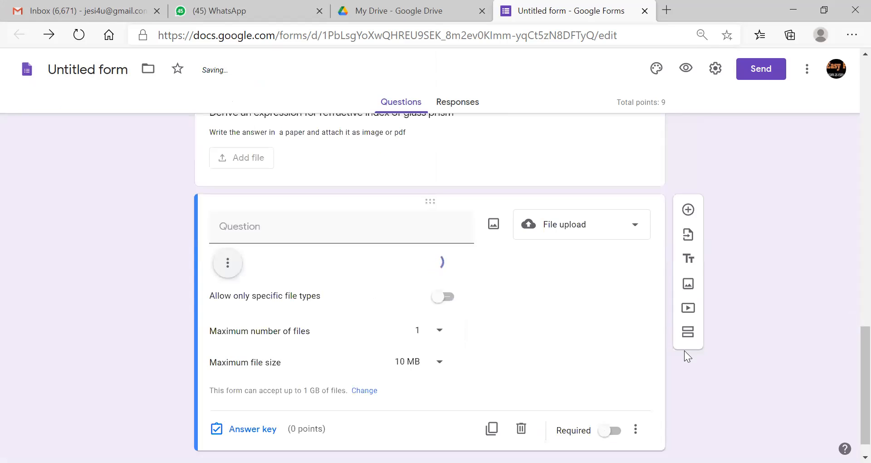
- Limit the equation question's uploads to PDF and image files, up to 5 files
scroll(849, 347, down, 1)
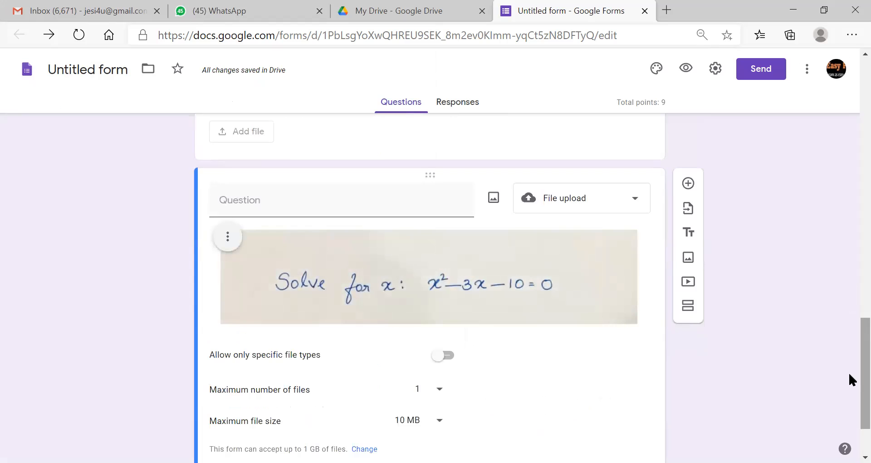
scroll(849, 370, down, 2)
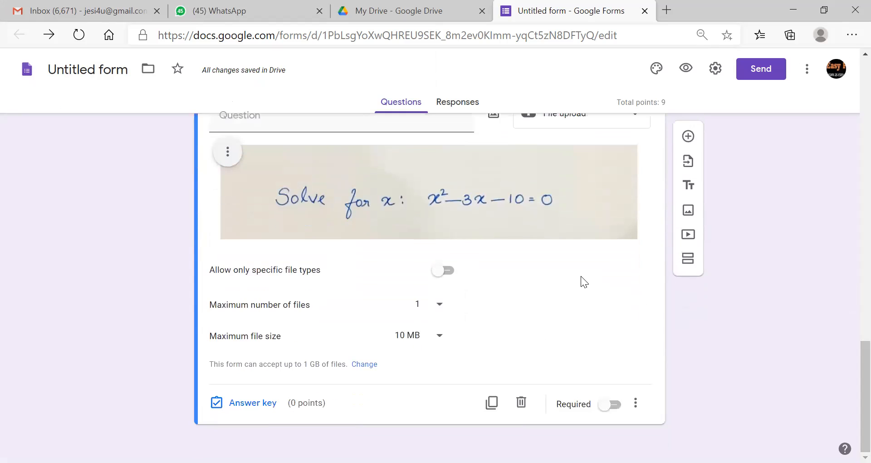
click(452, 272)
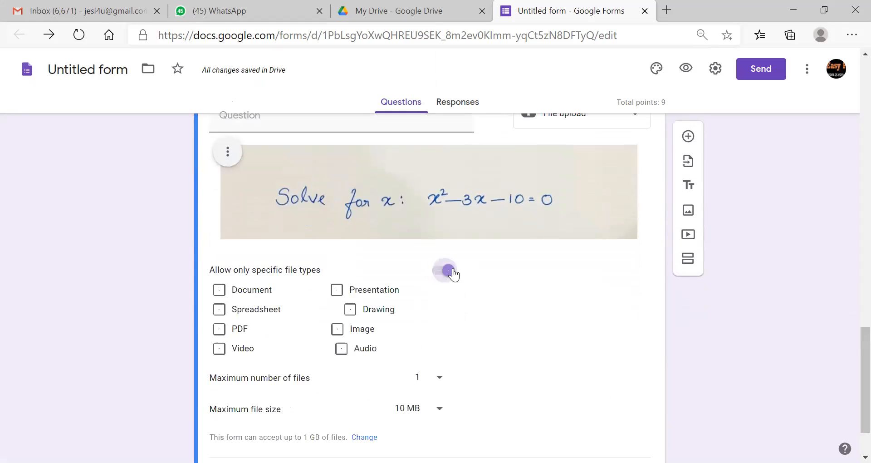
click(219, 331)
click(337, 335)
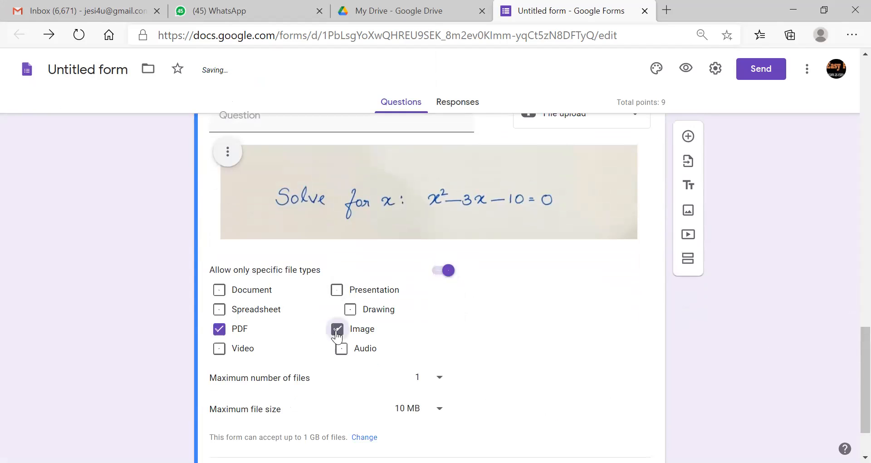
scroll(848, 344, down, 2)
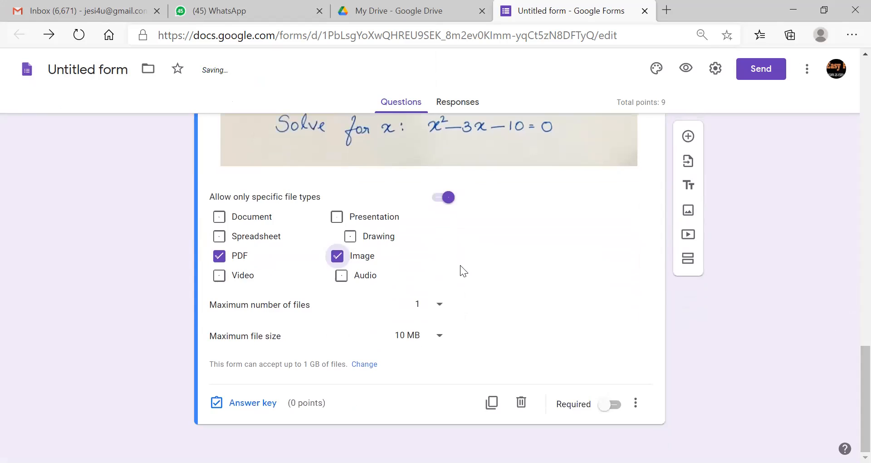
click(443, 303)
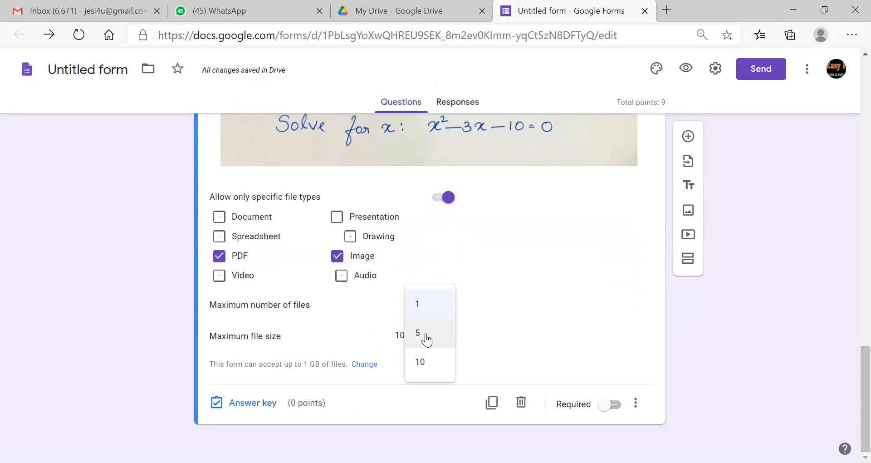
click(422, 336)
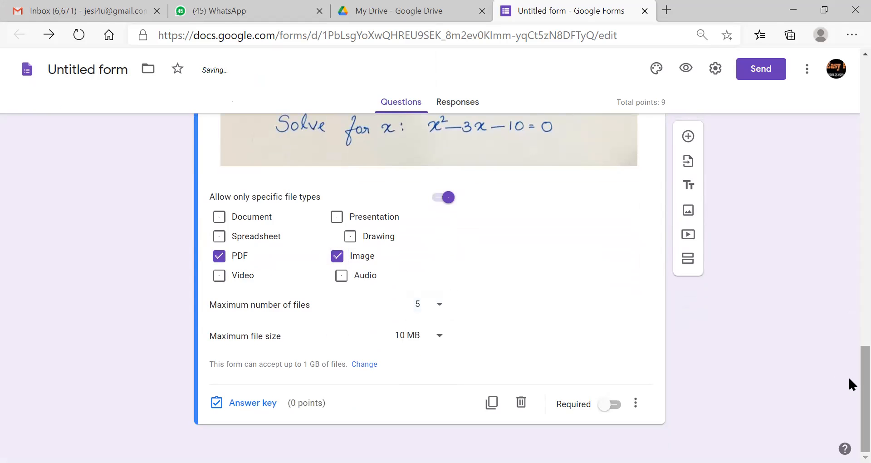
scroll(849, 379, up, 2)
scroll(849, 356, up, 2)
scroll(849, 379, down, 4)
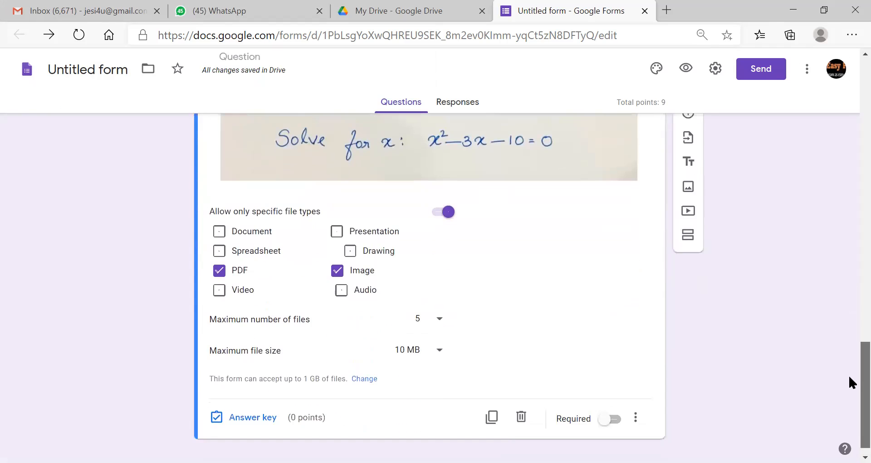
- Add the description 'Write in paper and attach the image or pdf' and make it required
click(635, 403)
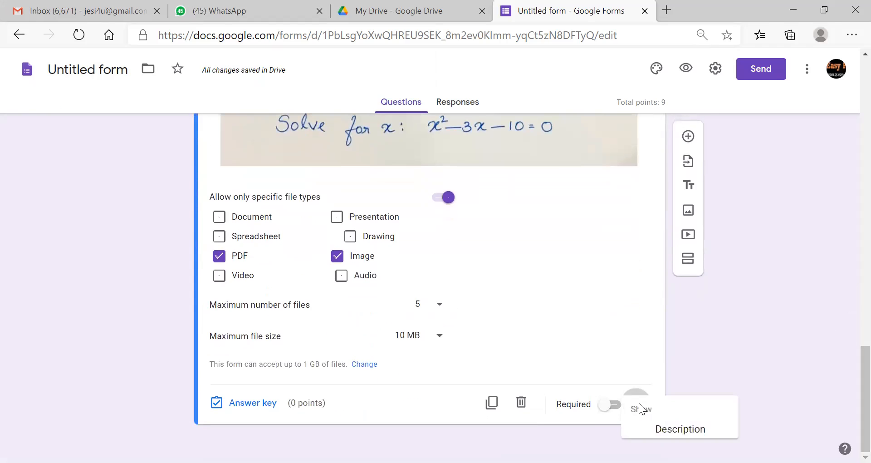
click(688, 435)
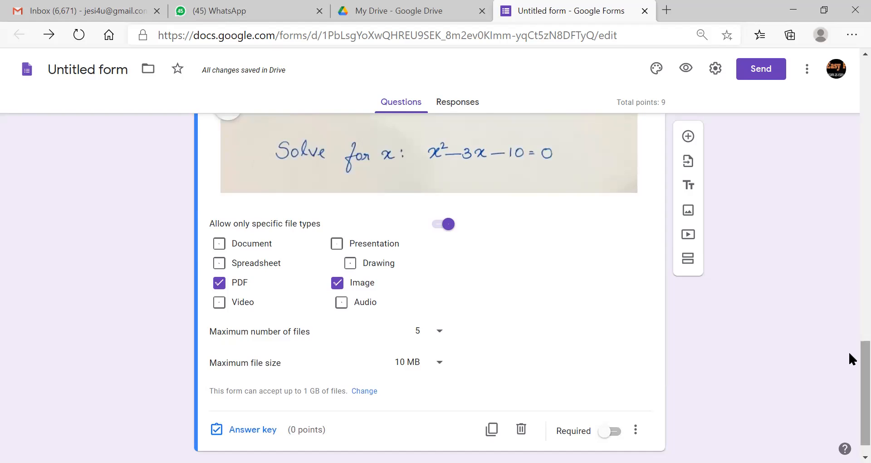
right_click(849, 308)
click(848, 379)
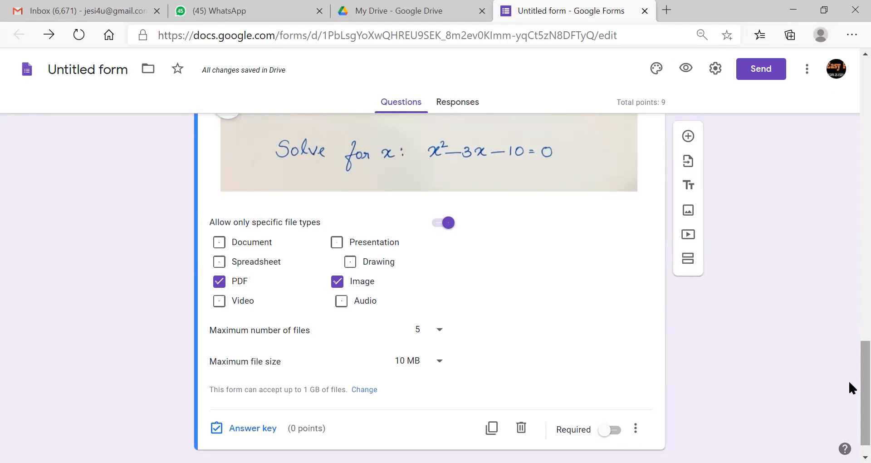
scroll(848, 379, down, 1)
scroll(849, 380, up, 4)
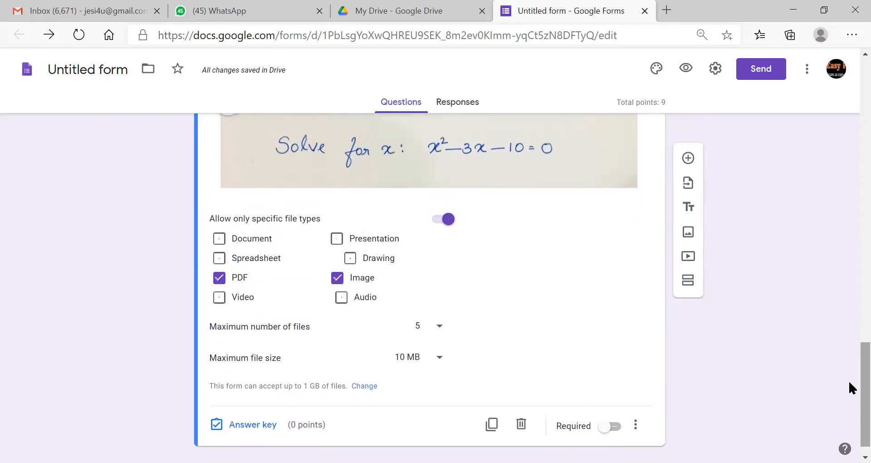
text(Write in)
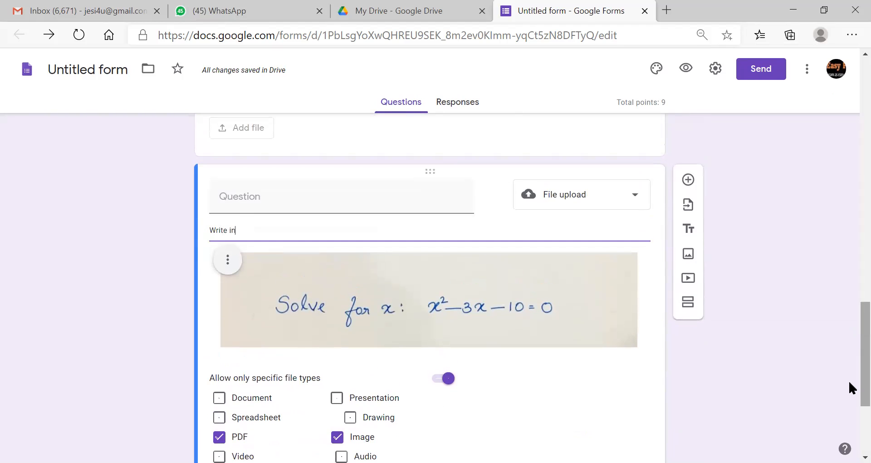
text( paper and attach t)
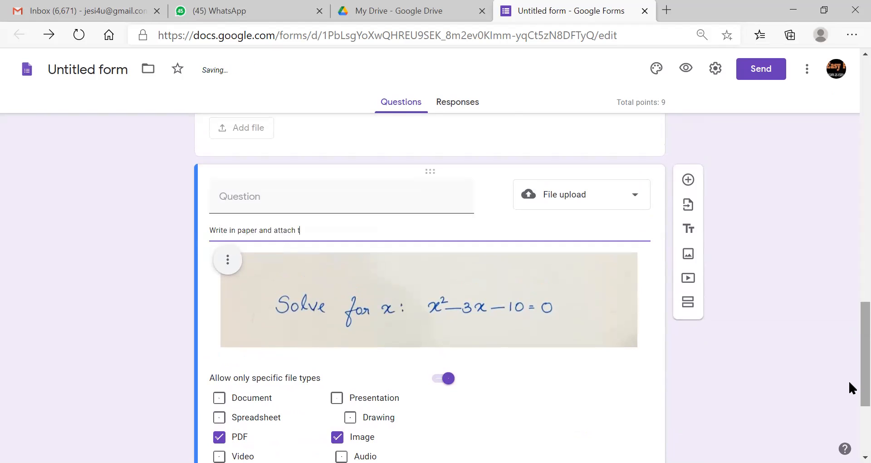
text(he image or pdf)
scroll(849, 379, down, 4)
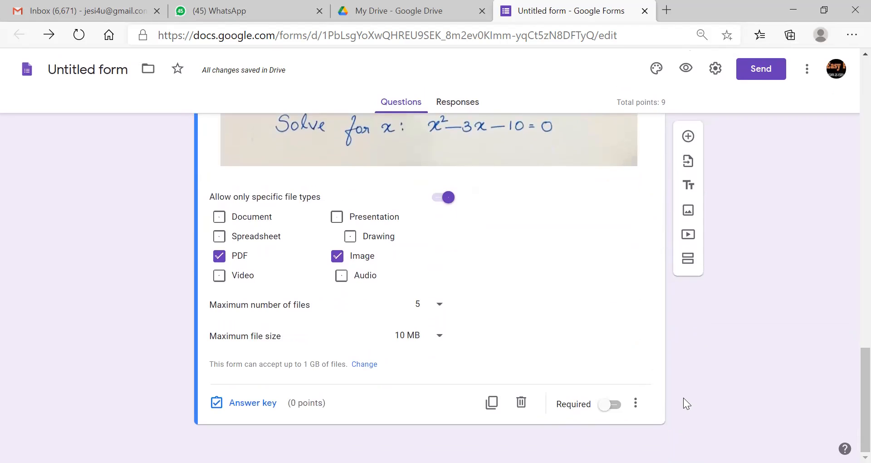
click(612, 404)
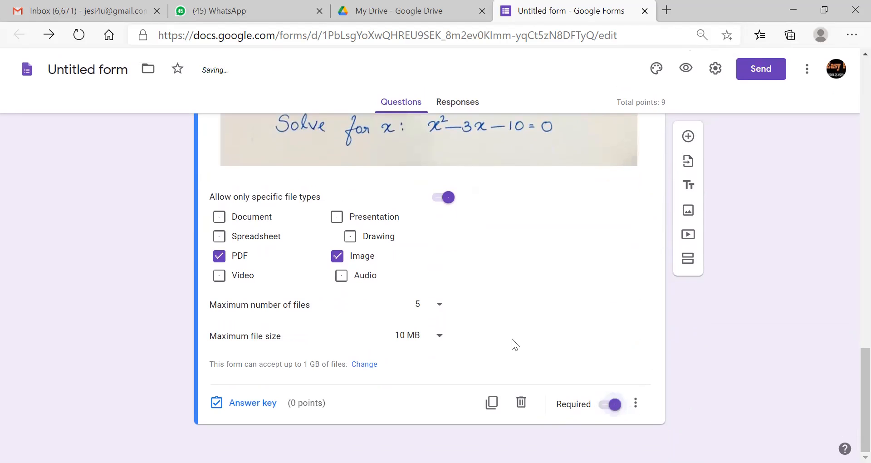
- Set the equation question to 4 points and add a new question after it
click(329, 390)
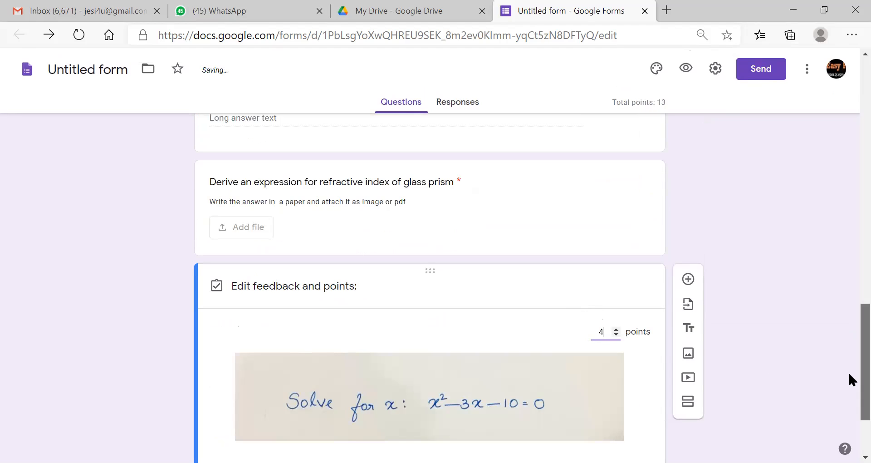
scroll(848, 371, down, 3)
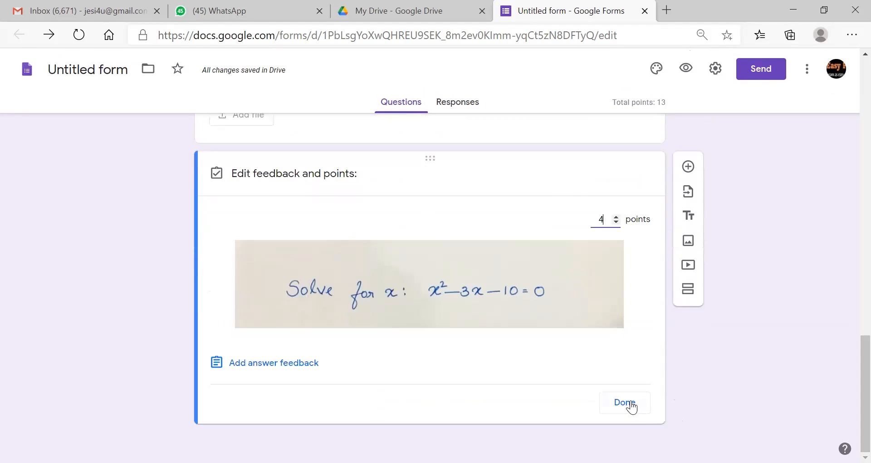
click(629, 404)
scroll(848, 382, down, 4)
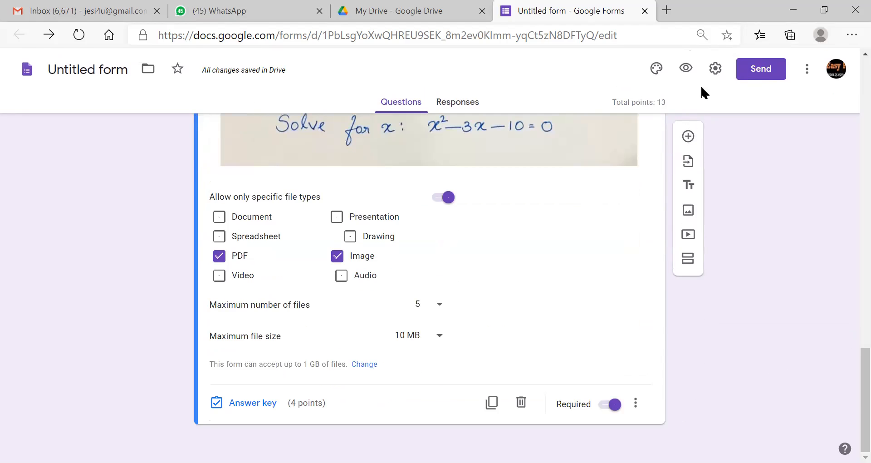
click(687, 136)
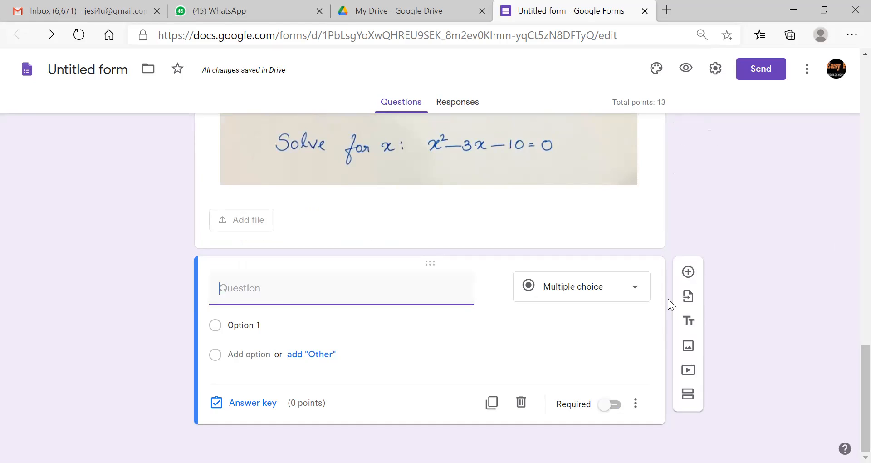
- Change the question to a Multiple choice grid with first row 'City of sweet limes'
click(636, 287)
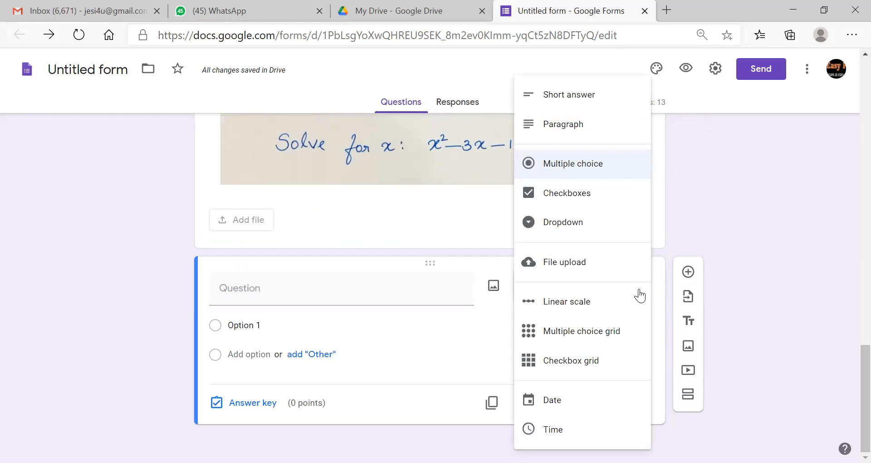
click(549, 334)
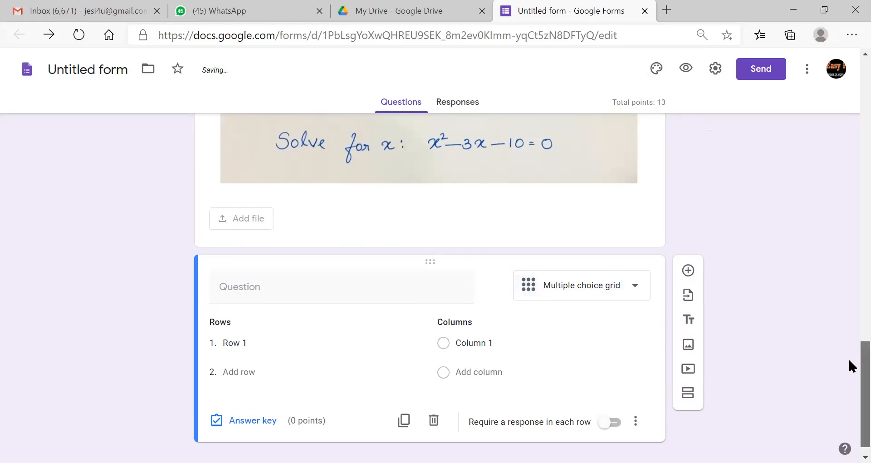
scroll(848, 363, down, 1)
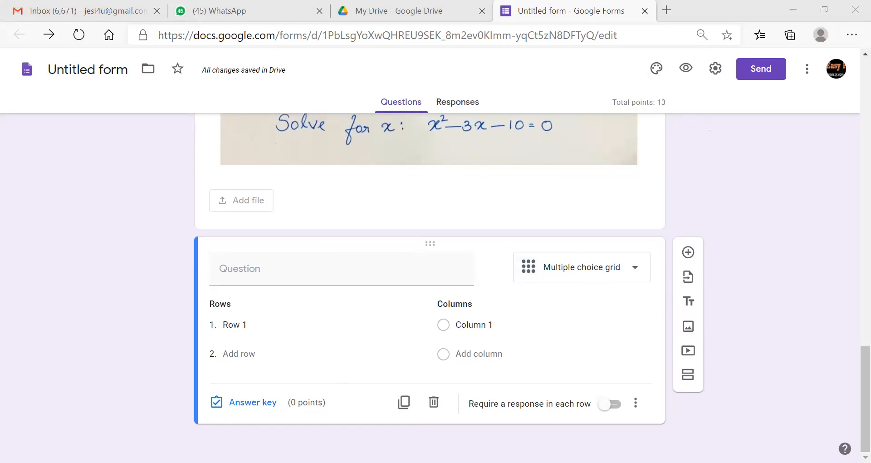
click(295, 323)
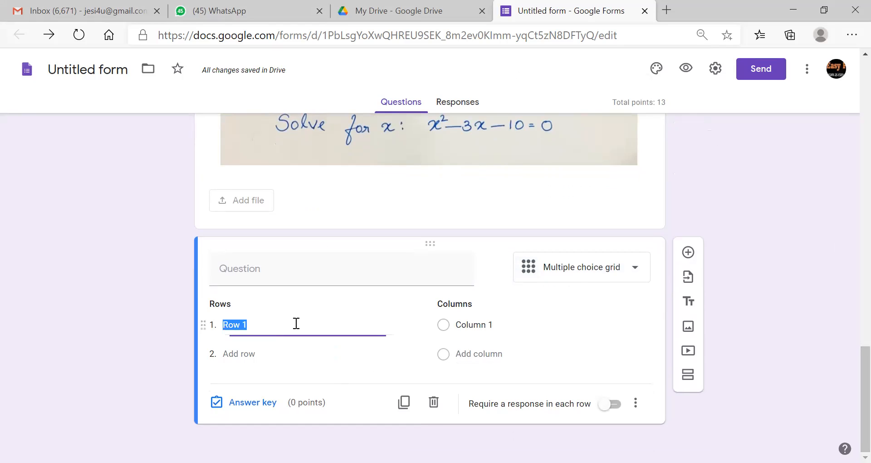
text(City of sweet)
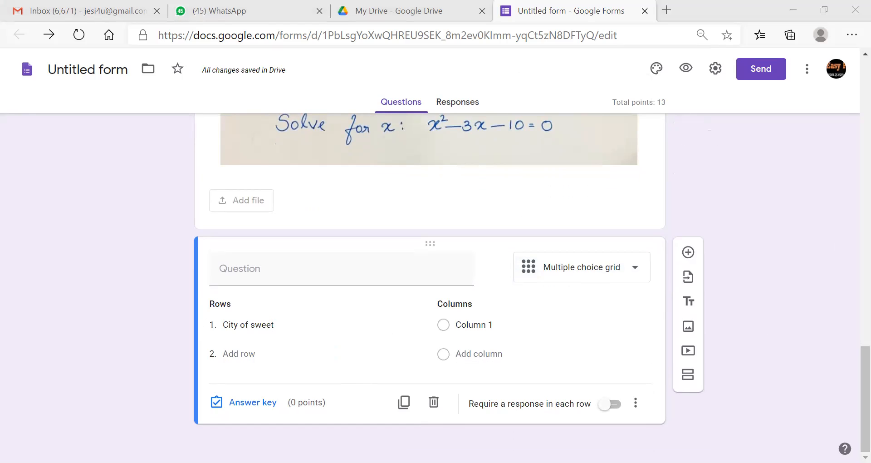
text(linr)
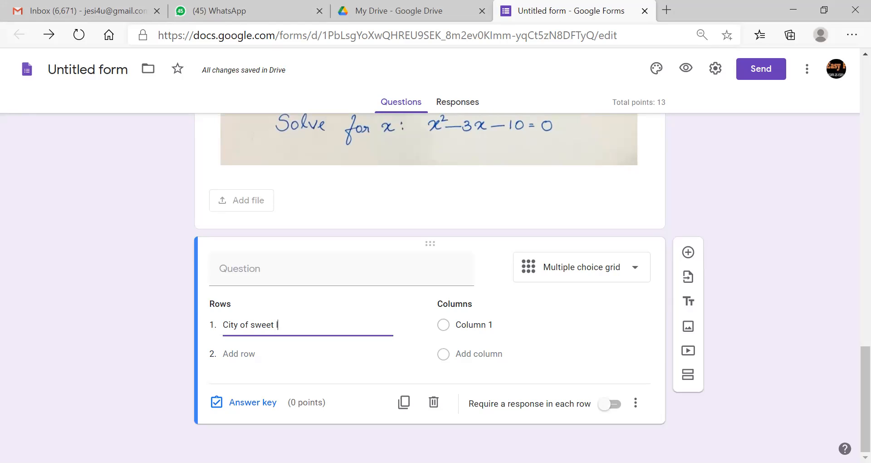
key(BackSpace)
key(BackSpace)
text(mes)
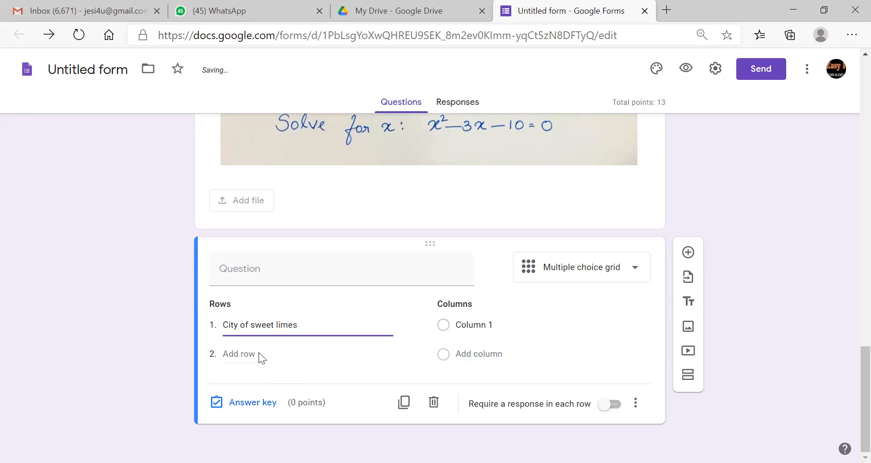
click(238, 354)
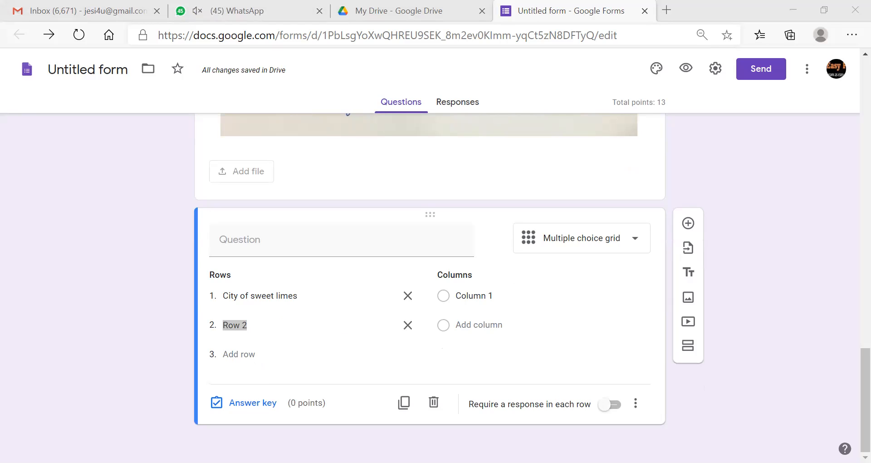
- Add grid rows City of Lakes, City of Orange and Store of Jowar
click(328, 324)
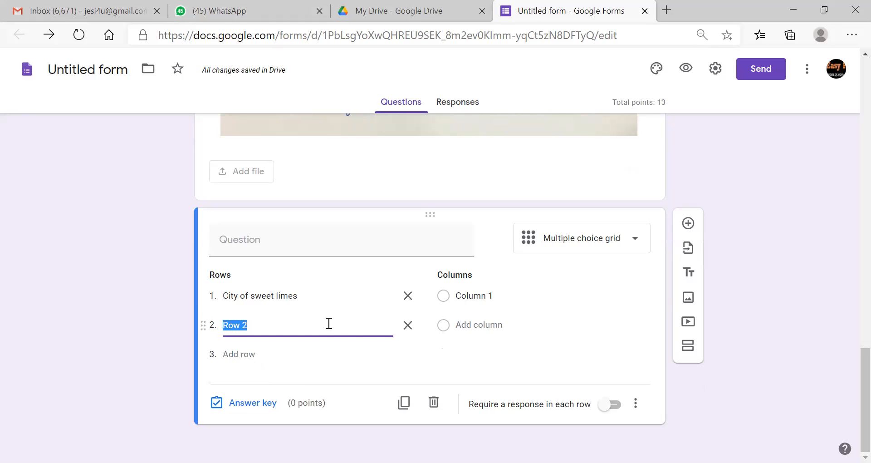
text(City of Lakes)
click(242, 355)
key(alt+Tab)
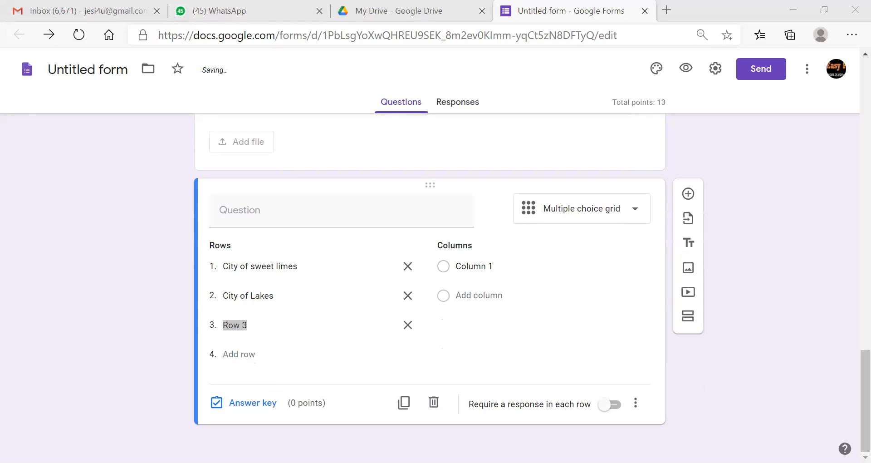
key(alt+Tab)
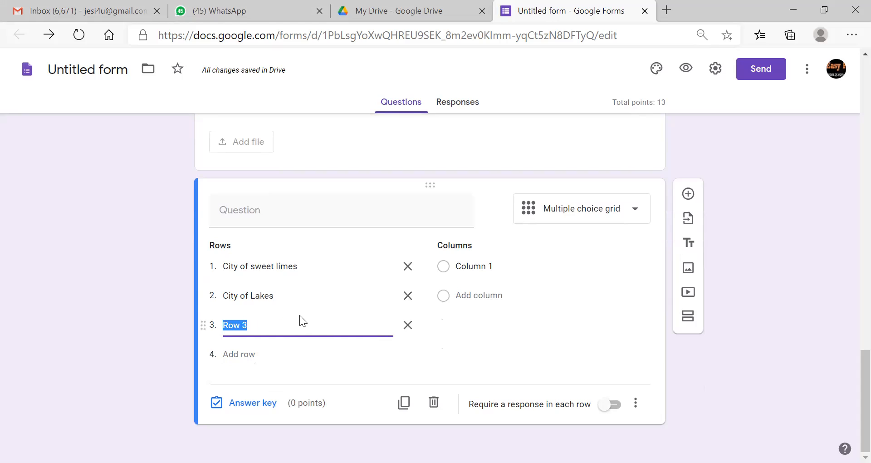
text(City of Orange)
key(alt+Tab)
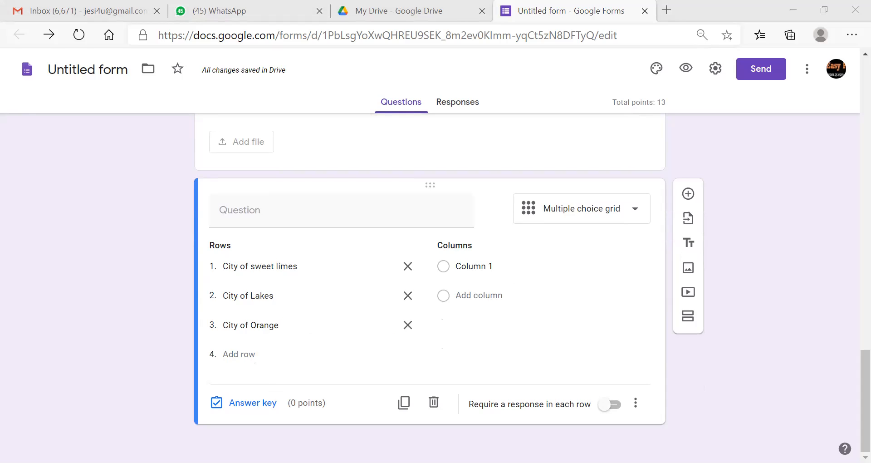
key(alt+Tab)
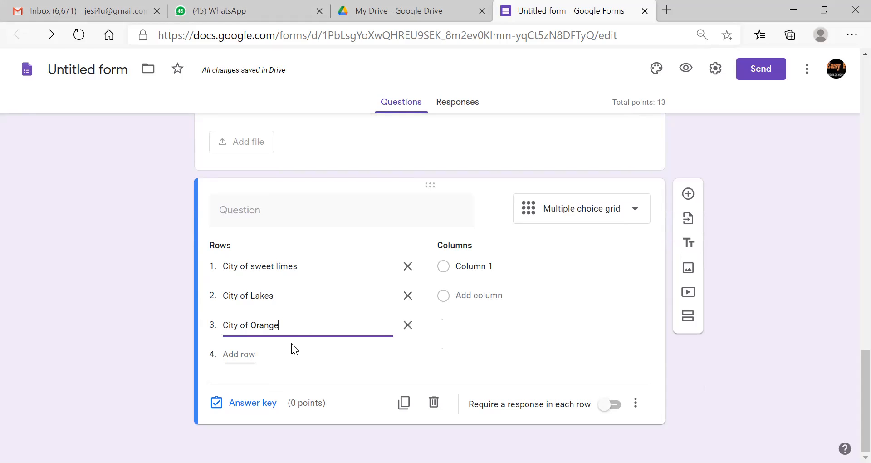
click(240, 354)
text(Store of Jowar)
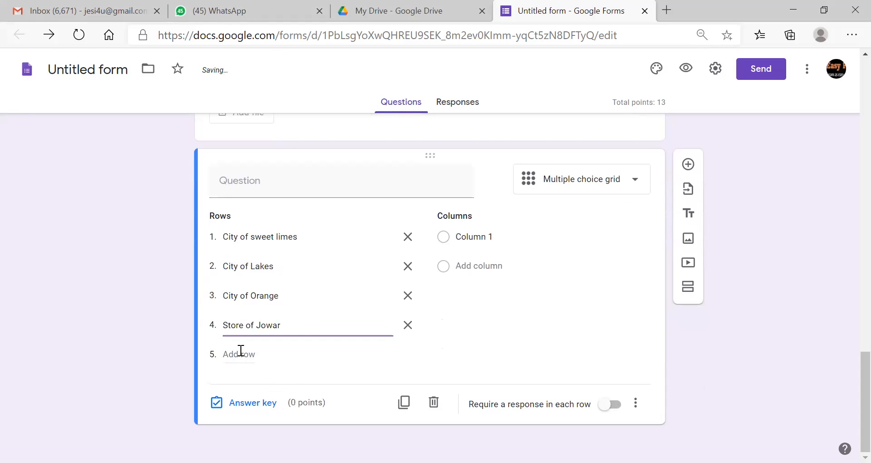
click(492, 237)
key(alt+Tab)
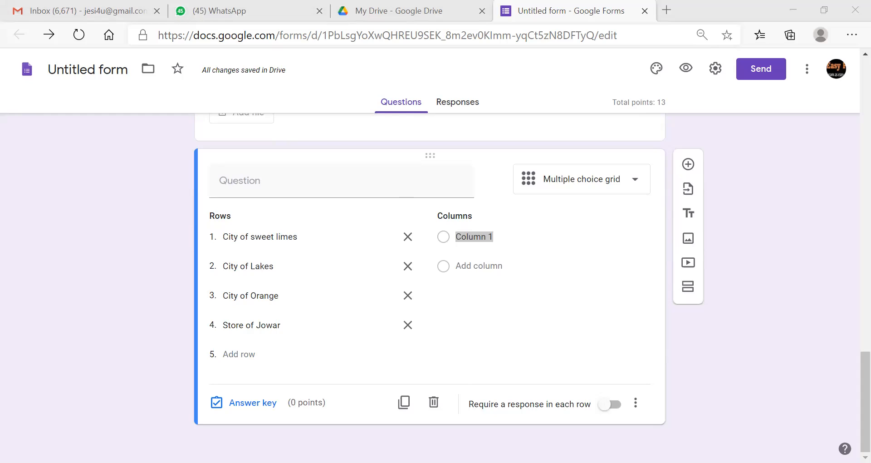
- Label the first two grid columns Jalna and Nagpur
key(alt+Tab)
text(Jalna)
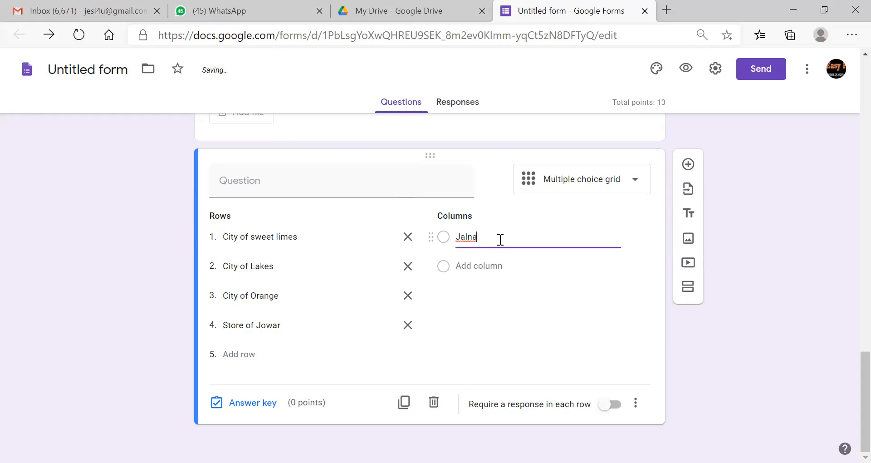
click(480, 265)
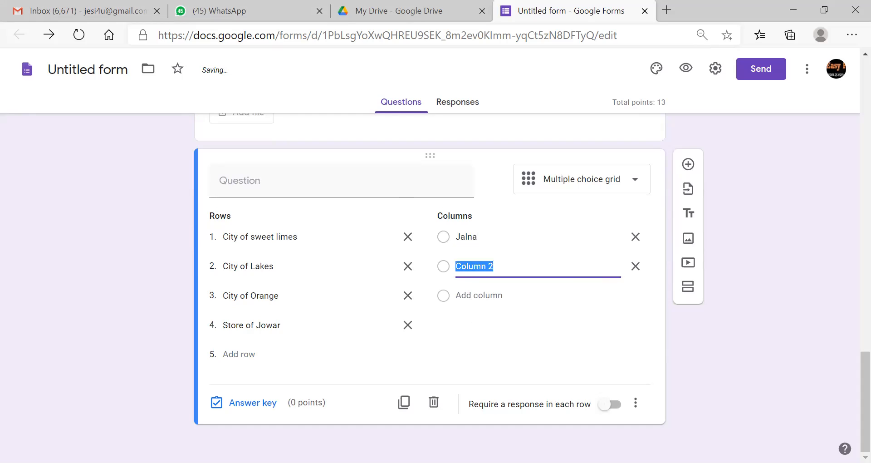
key(alt+Tab)
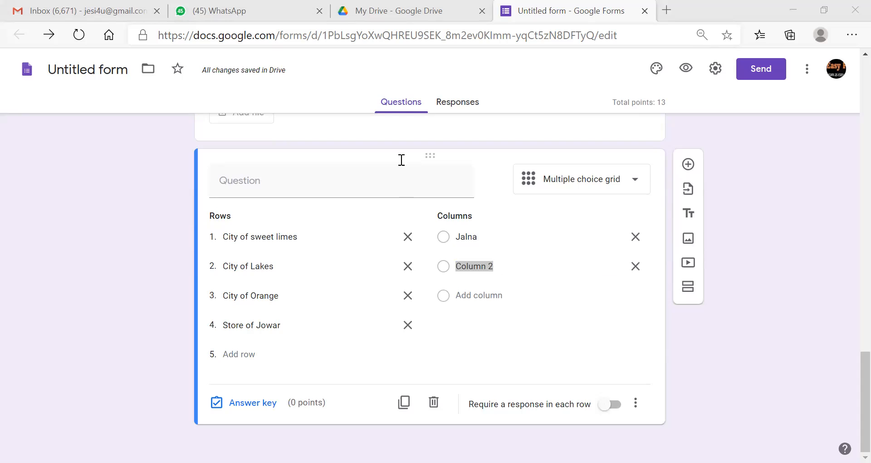
key(alt+Tab)
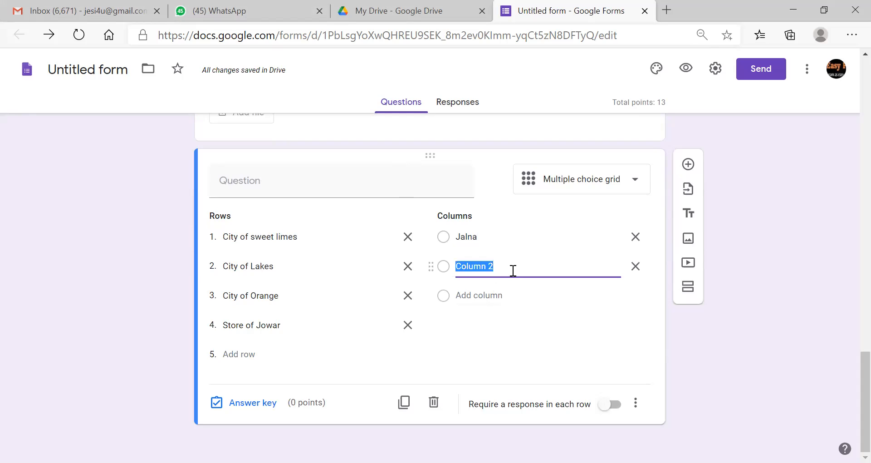
text(Nagpur)
- Add grid columns Parbani and Bhandara
click(486, 292)
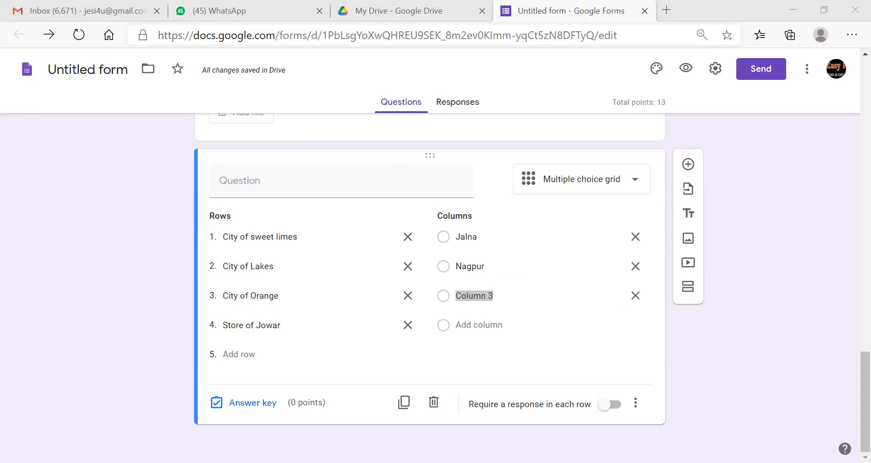
key(alt+Tab)
text(Parbani)
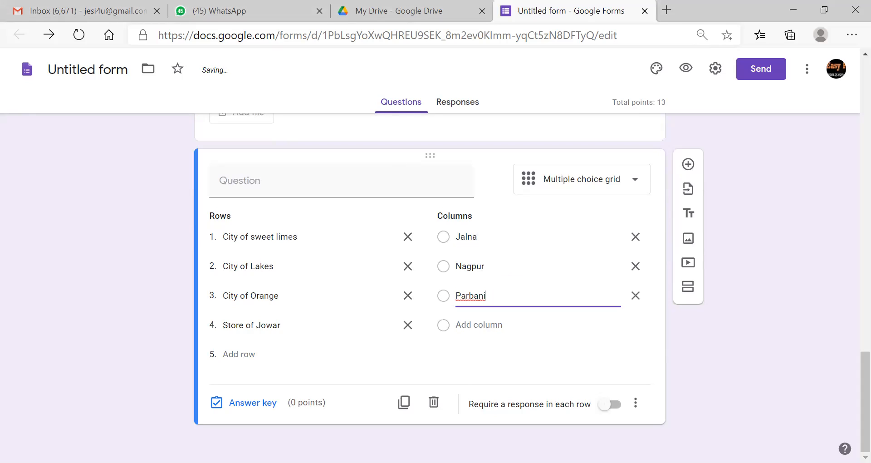
key(alt+Tab)
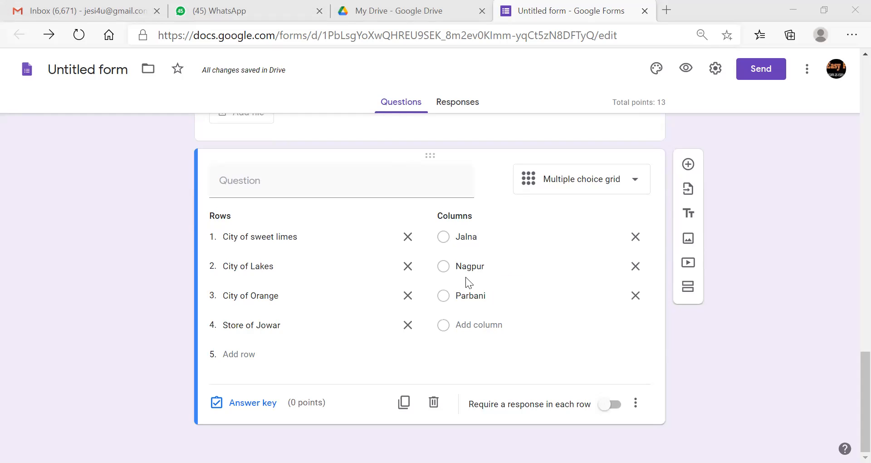
key(alt+Tab)
click(479, 325)
text(Bhandara)
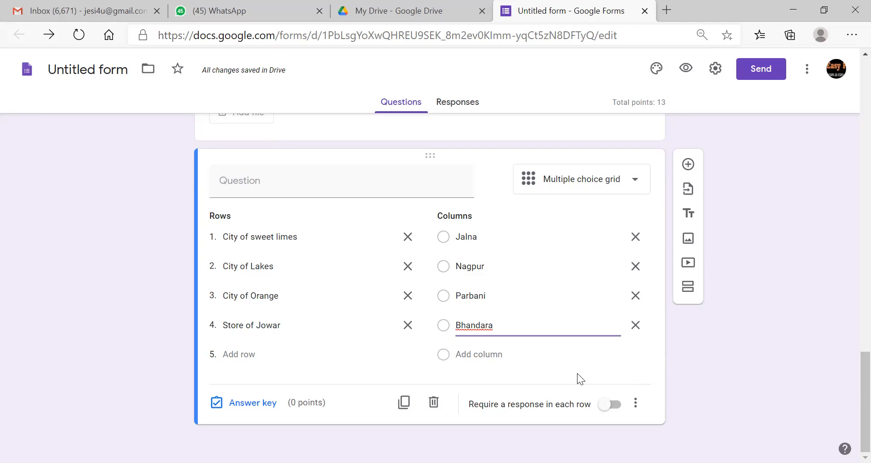
click(253, 403)
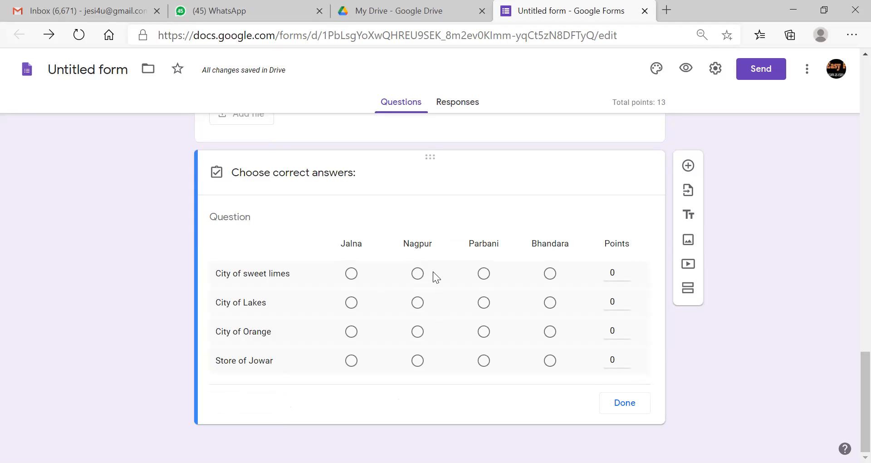
- Mark Jalna, Parbani, Nagpur and Bhandara correct for the four city rows
click(351, 274)
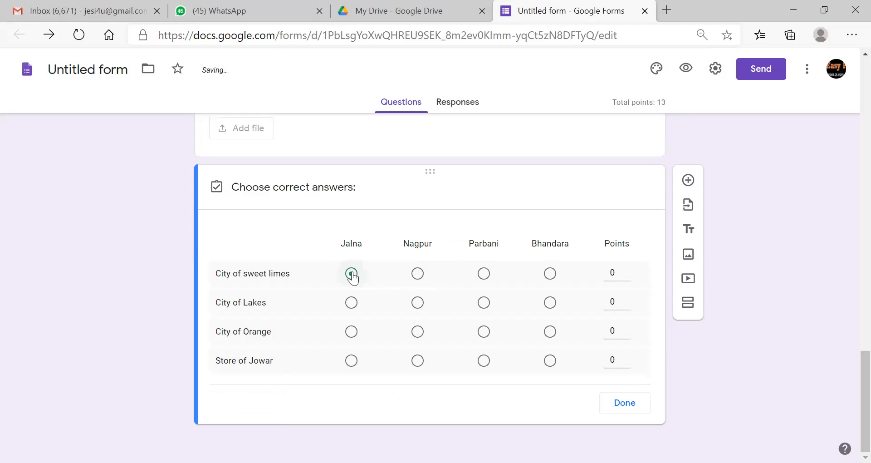
click(484, 303)
click(417, 332)
click(550, 360)
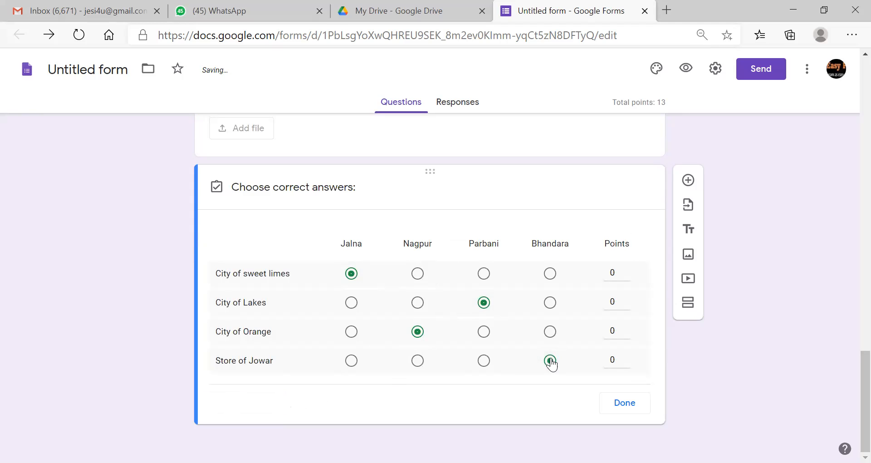
- Give each of the four grid rows 0.5 points and close the answer key
click(618, 271)
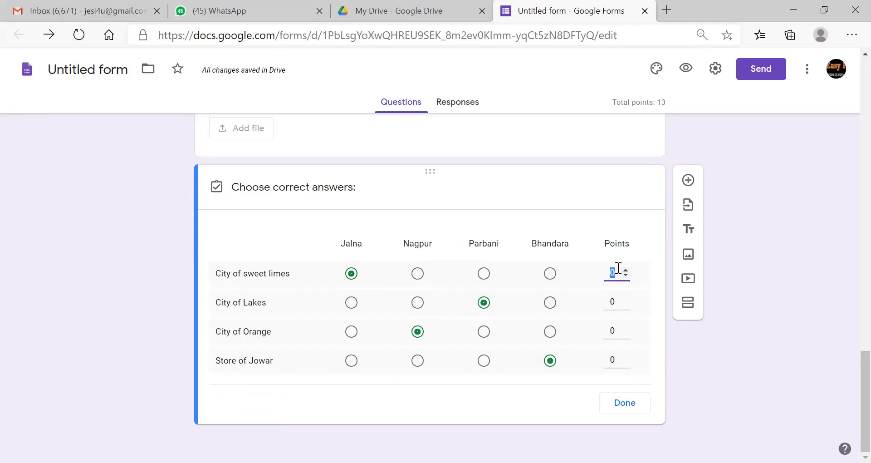
text(12)
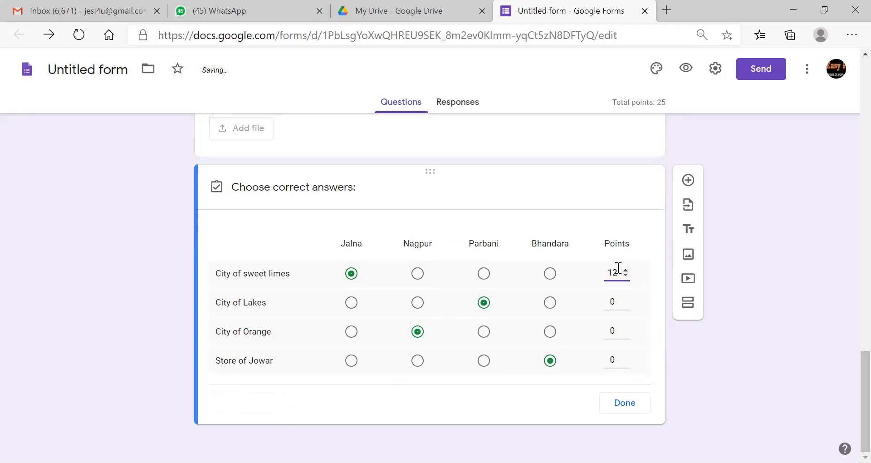
key(BackSpace)
text(2)
key(BackSpace)
key(BackSpace)
text(0.5)
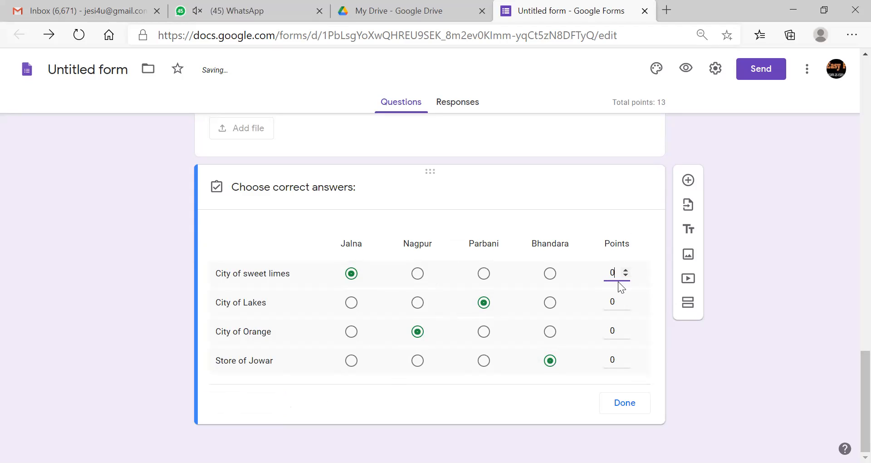
click(618, 301)
text(0.5)
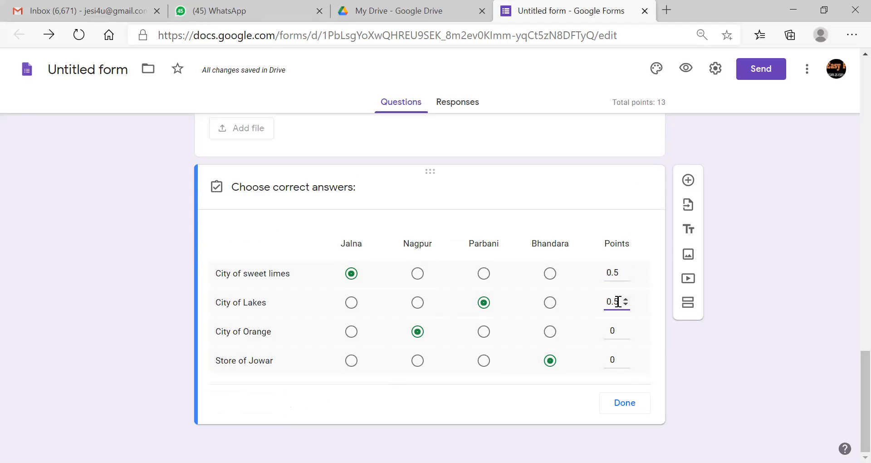
click(617, 327)
text(0.5)
click(615, 359)
text(0.5)
click(626, 402)
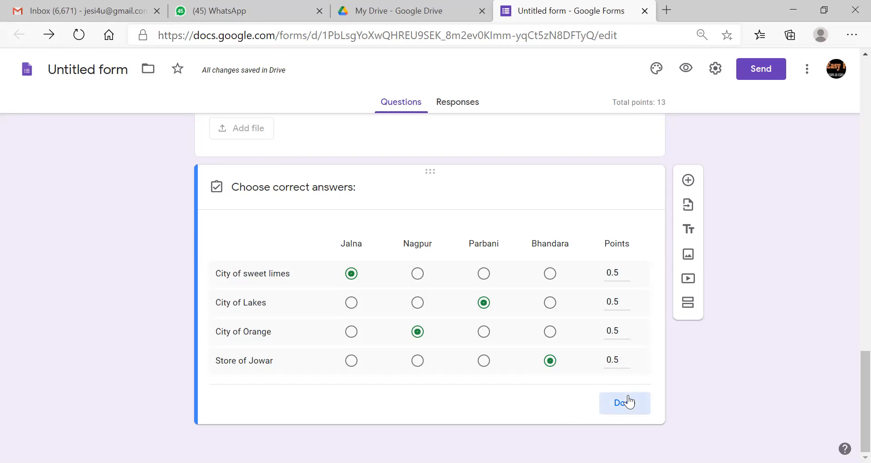
scroll(848, 352, down, 1)
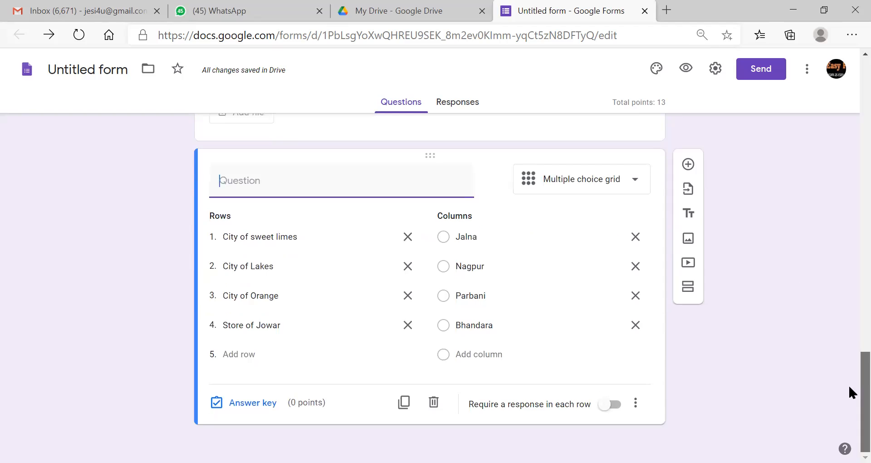
- Require a response in each city-grid row and set every row in the answer key to 1 point
click(610, 404)
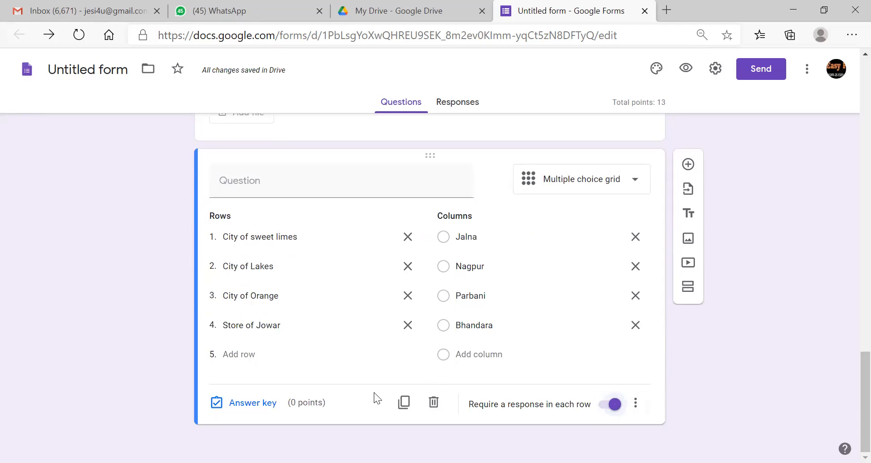
click(253, 403)
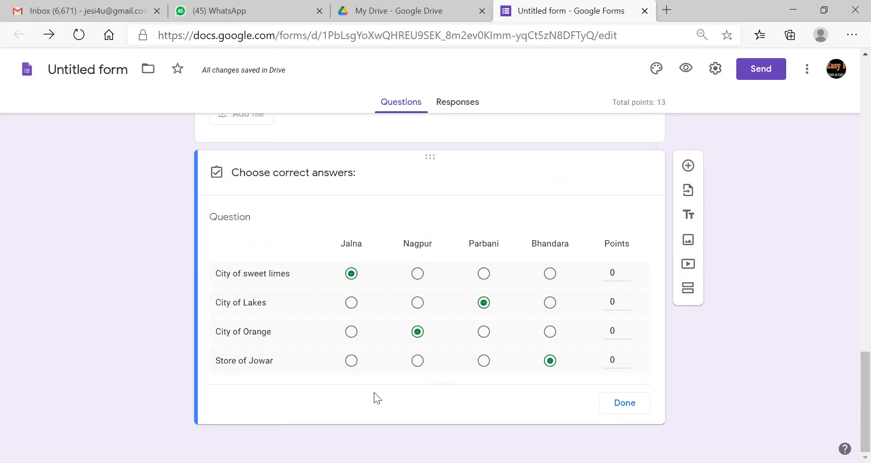
click(611, 273)
click(616, 301)
click(617, 325)
text(1)
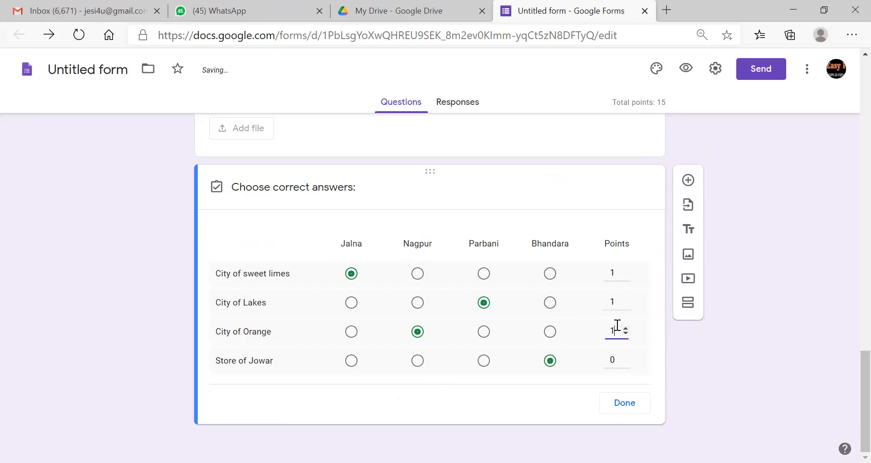
click(617, 359)
text(1)
click(625, 402)
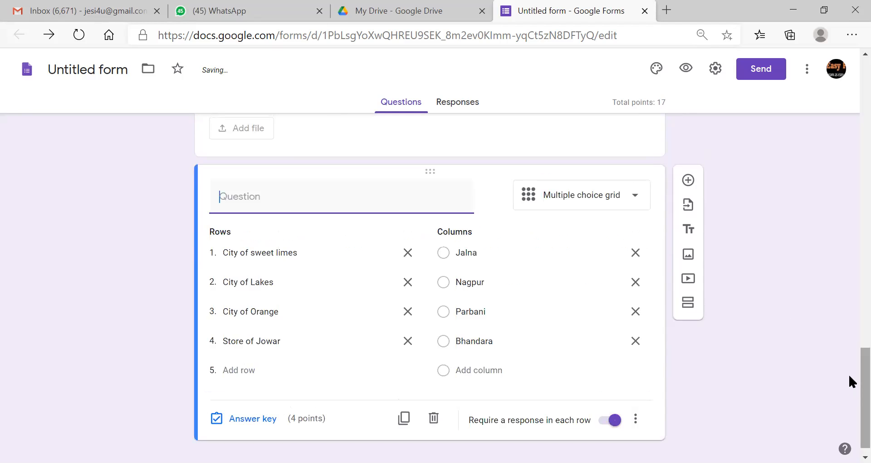
drag(849, 387, 850, 74)
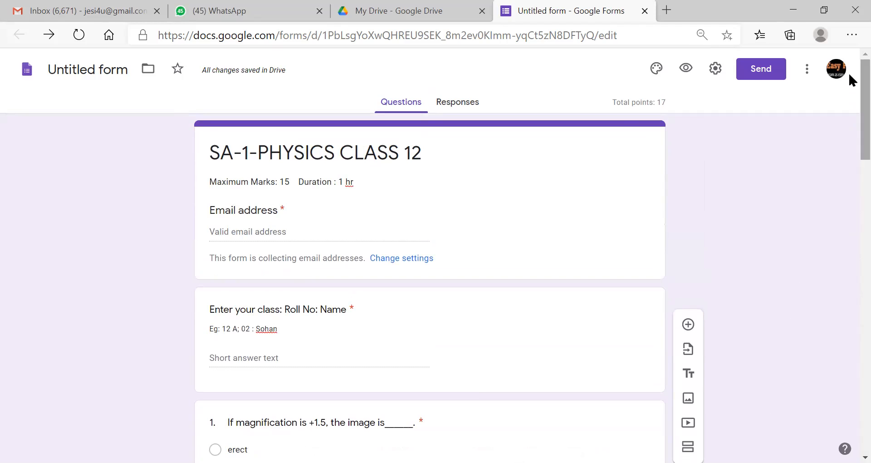
click(685, 71)
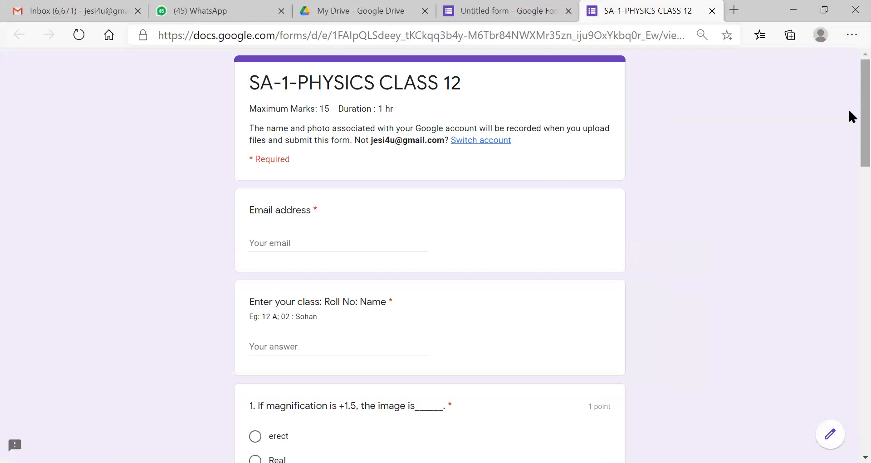
scroll(850, 131, down, 2)
drag(850, 131, 848, 95)
click(712, 11)
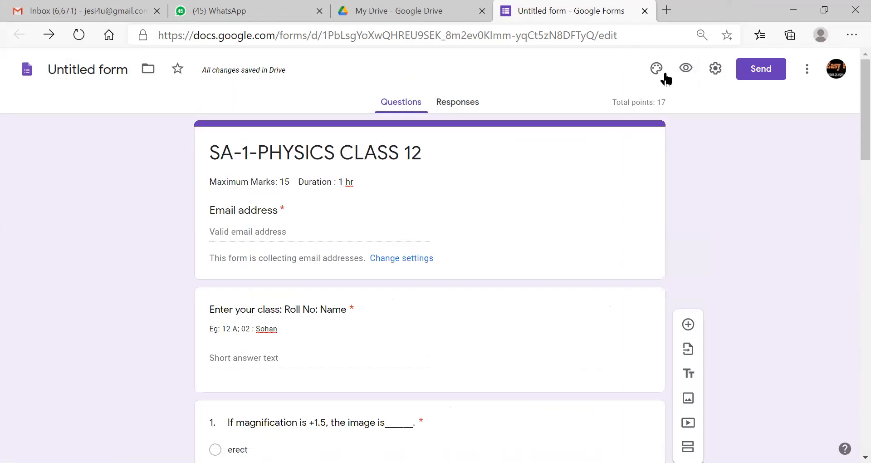
- Copy the quiz's shortened link from the Send dialog's link option
click(749, 73)
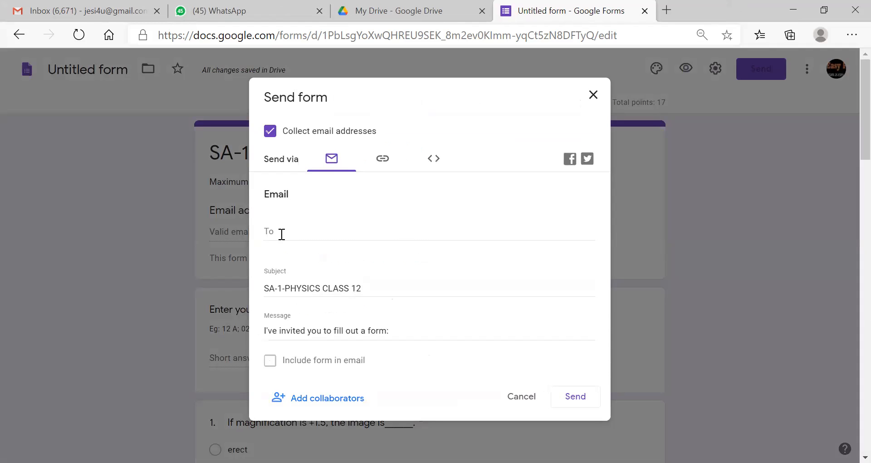
click(384, 159)
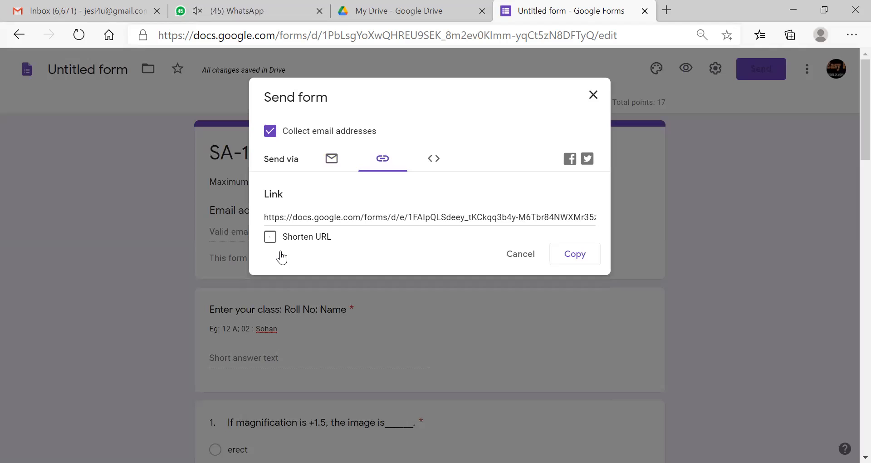
click(271, 237)
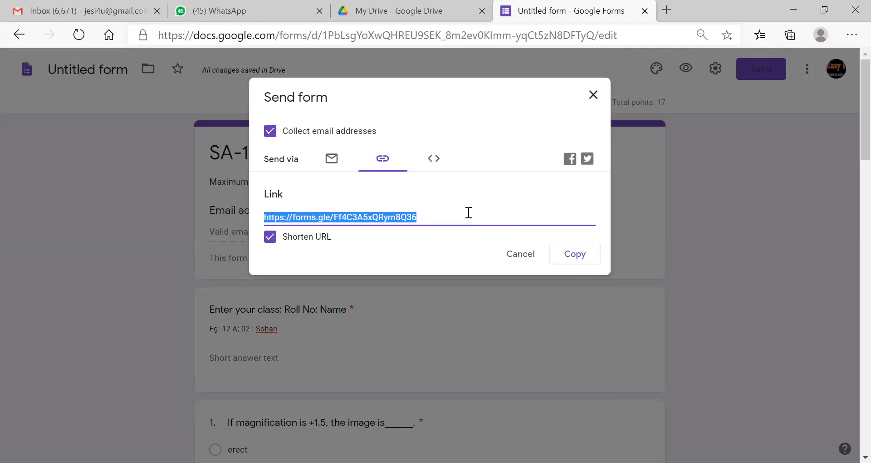
click(572, 258)
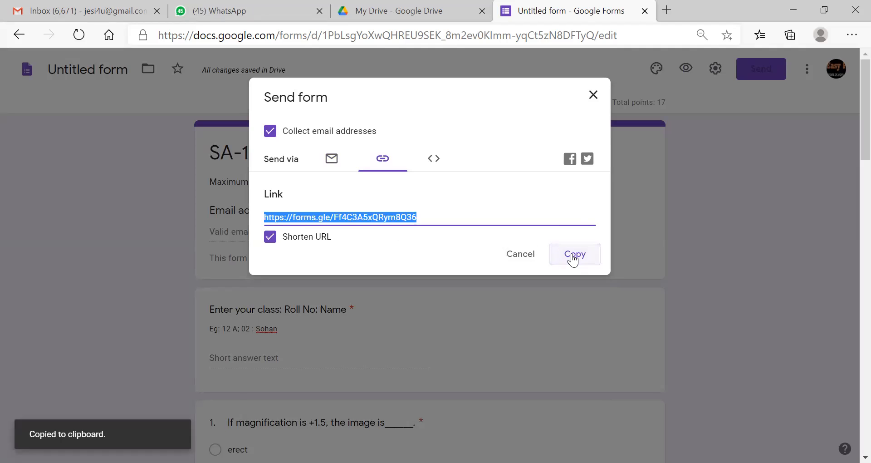
click(593, 94)
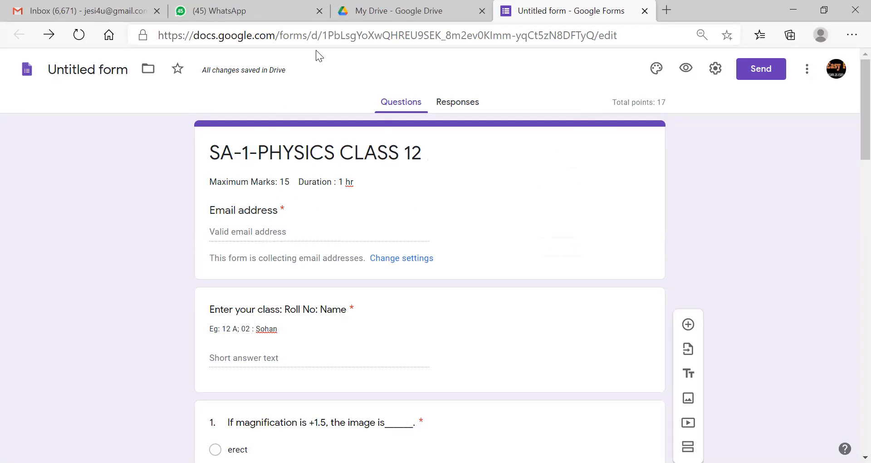
click(259, 7)
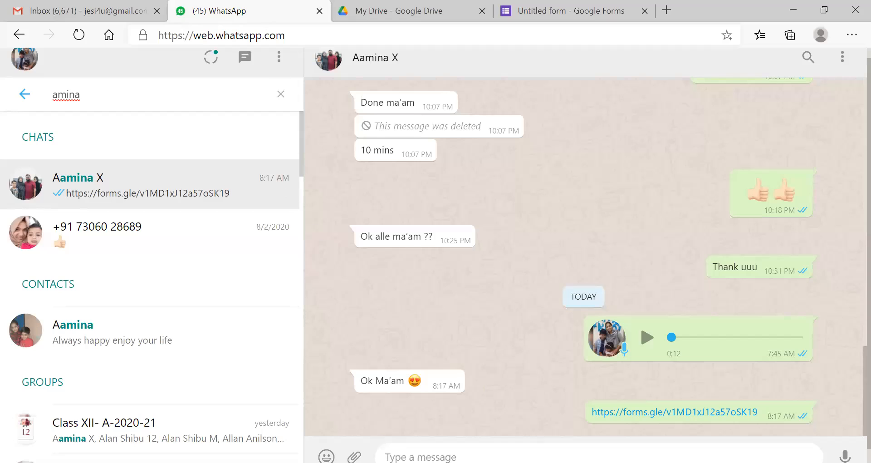
- Paste and send the shortened quiz link in the student's WhatsApp chat, then open it
key(ctrl+v)
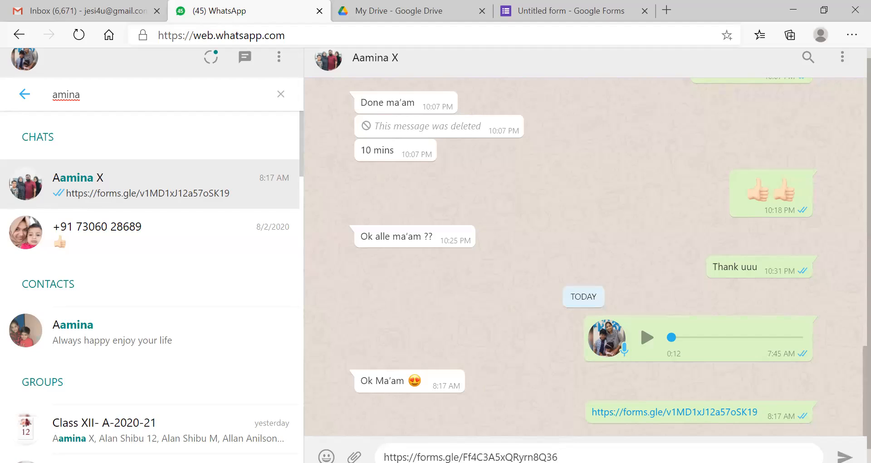
key(Return)
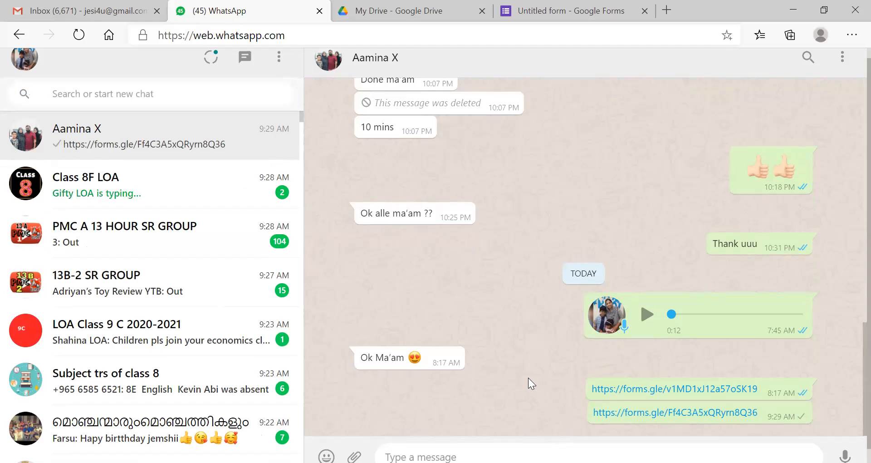
click(641, 413)
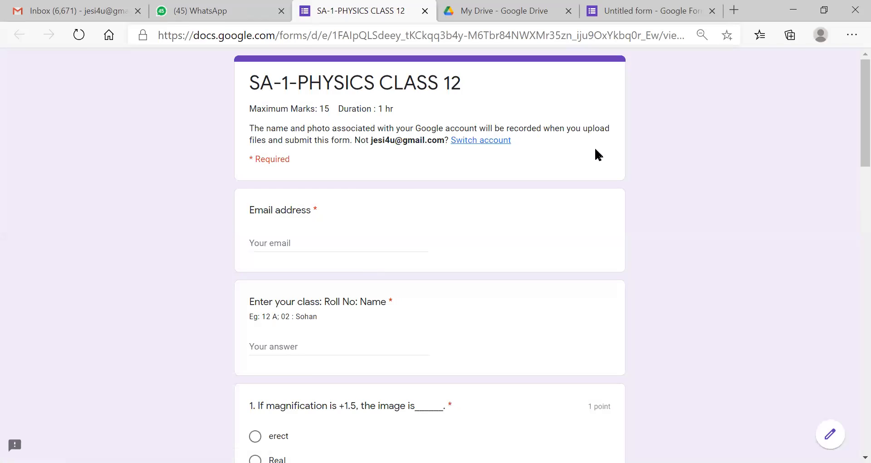
- Fill in the student's email from autofill and enter class 12 A, roll 10 and the student's name
scroll(850, 90, down, 1)
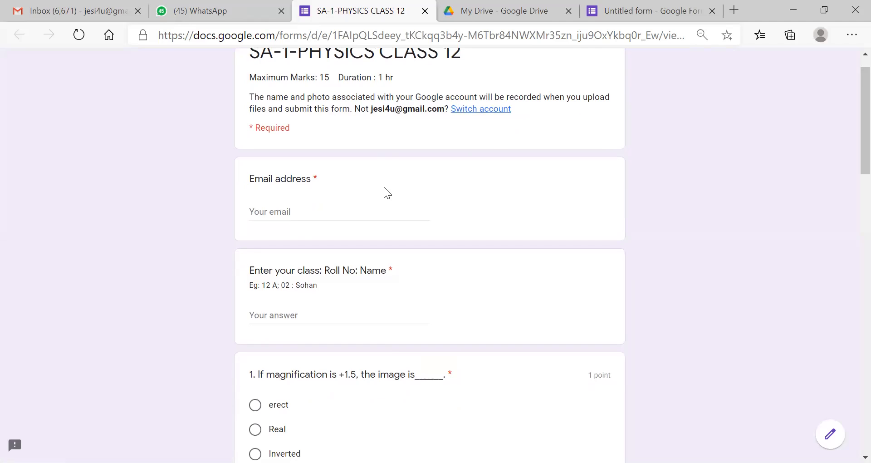
click(325, 210)
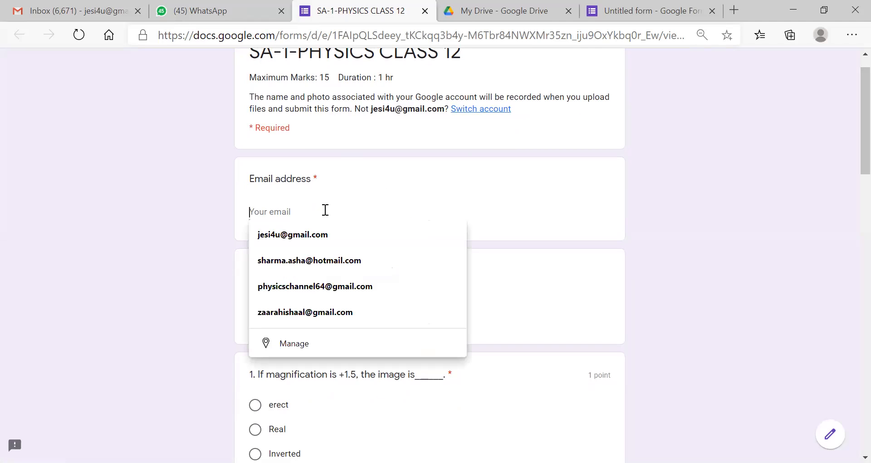
click(320, 236)
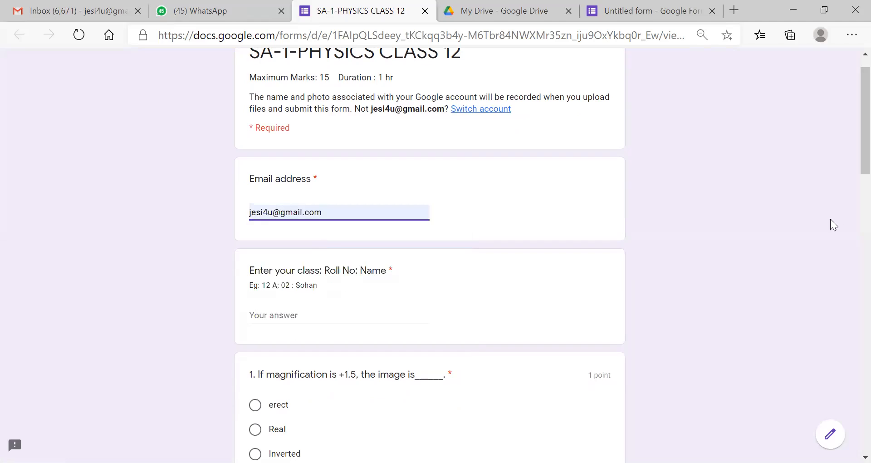
scroll(848, 136, down, 1)
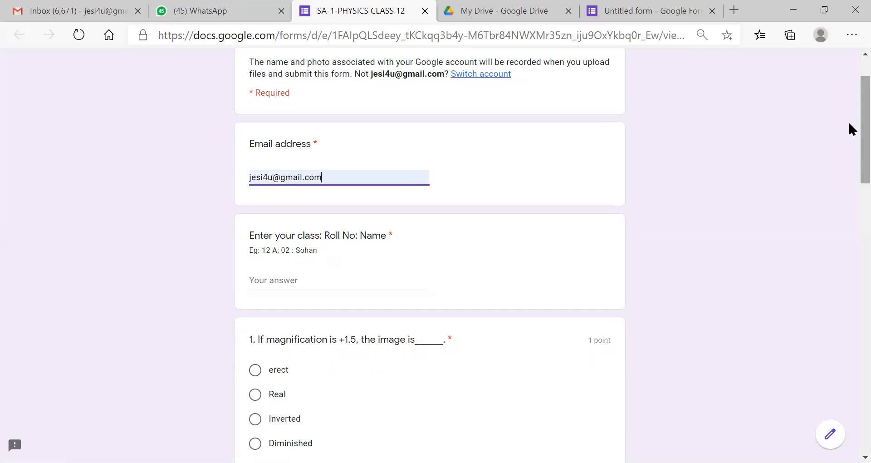
scroll(848, 121, down, 2)
click(331, 203)
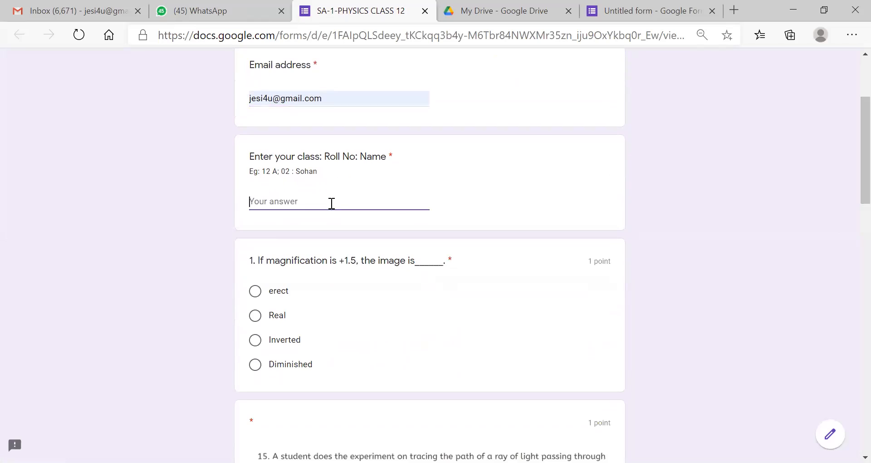
text(12 A; 10 : Aamina)
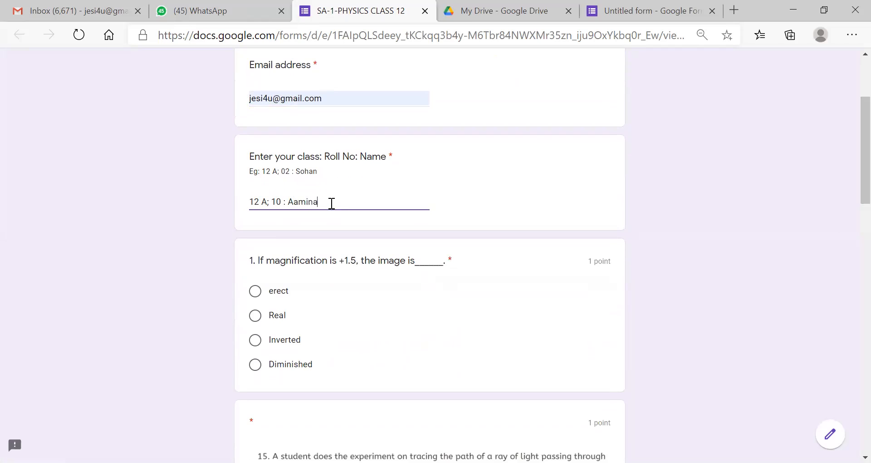
- Answer question 1 with erect, the glass-slab question with IV, and the plane mirror with 'Erect, Same size and Virtual'
scroll(848, 182, down, 2)
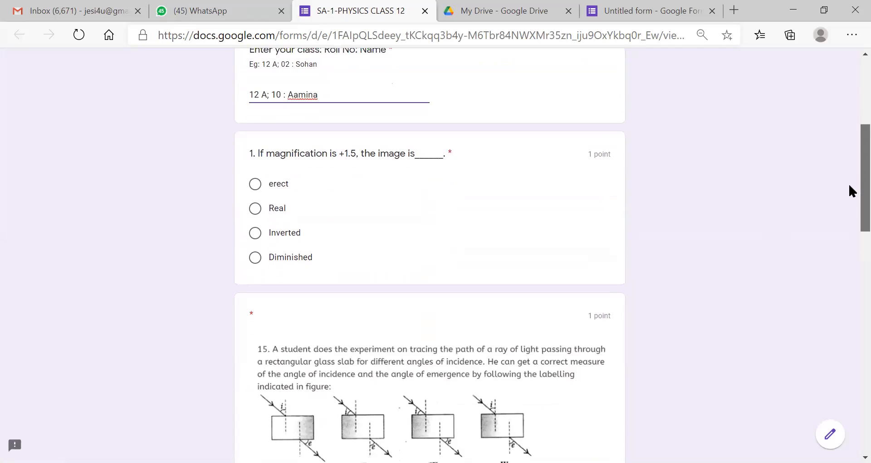
click(255, 180)
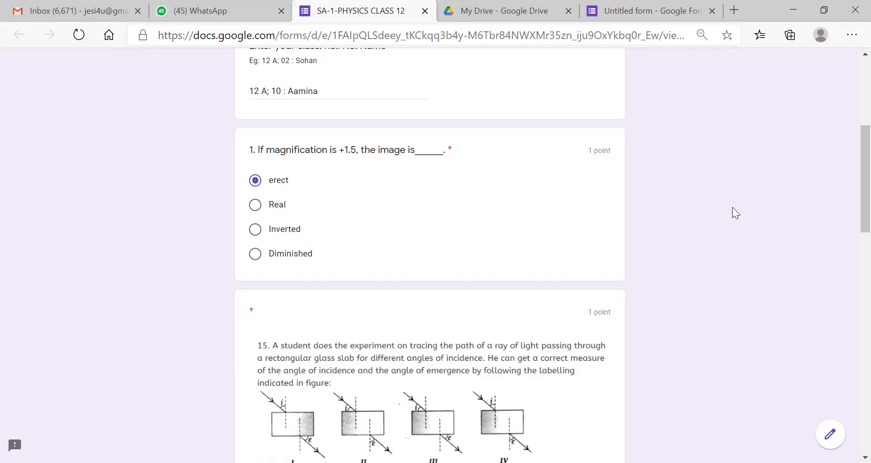
scroll(849, 181, down, 1)
scroll(850, 204, down, 4)
click(255, 258)
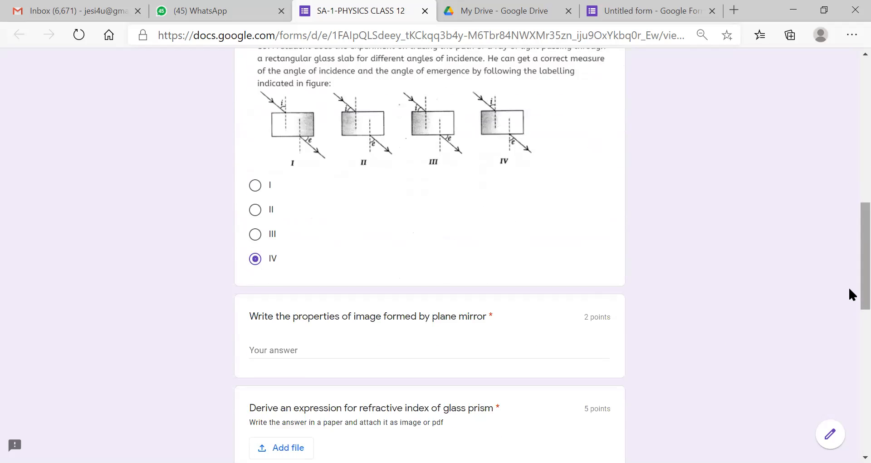
scroll(849, 299, down, 3)
click(328, 210)
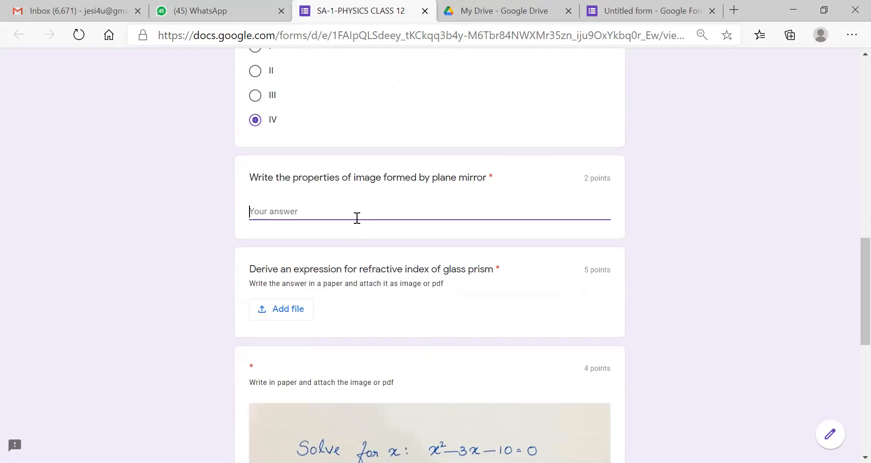
text(Erect, Same)
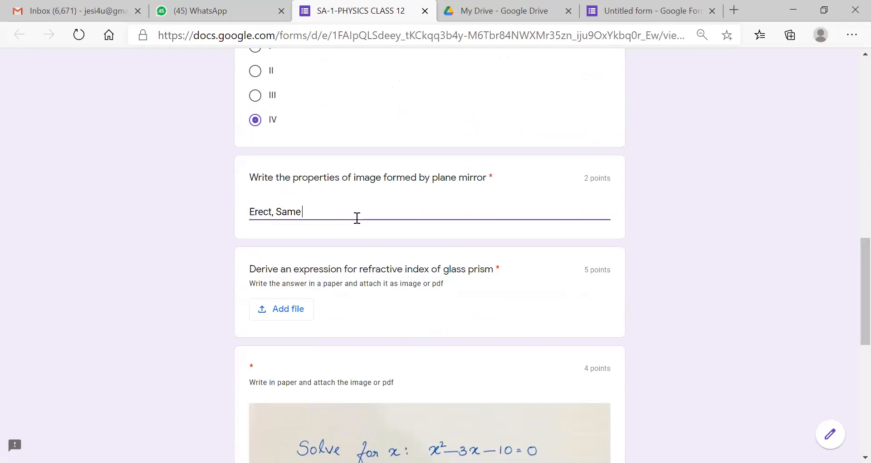
text( size and Virtual)
scroll(848, 258, down, 2)
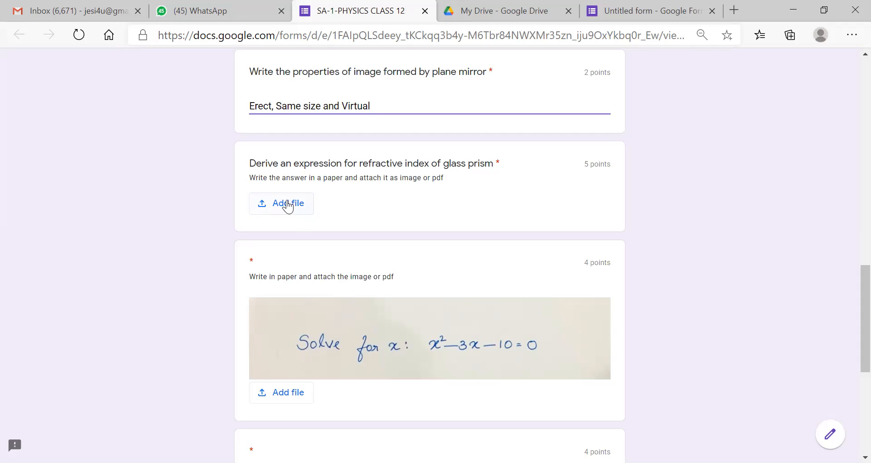
- Attach the ANS4-1 and ANS-4-2 images to the prism derivation question
click(292, 203)
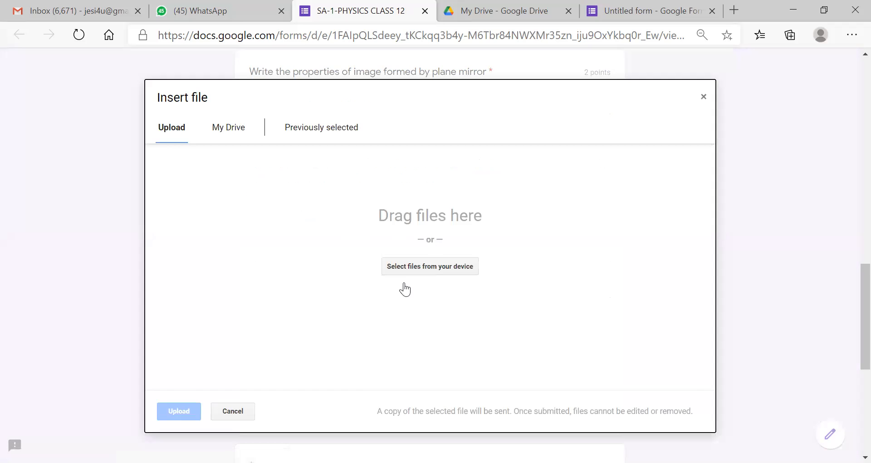
click(433, 268)
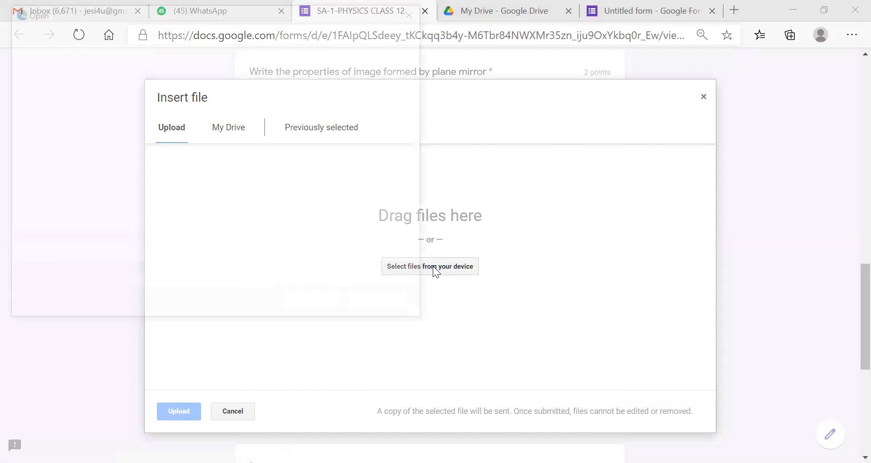
click(233, 119)
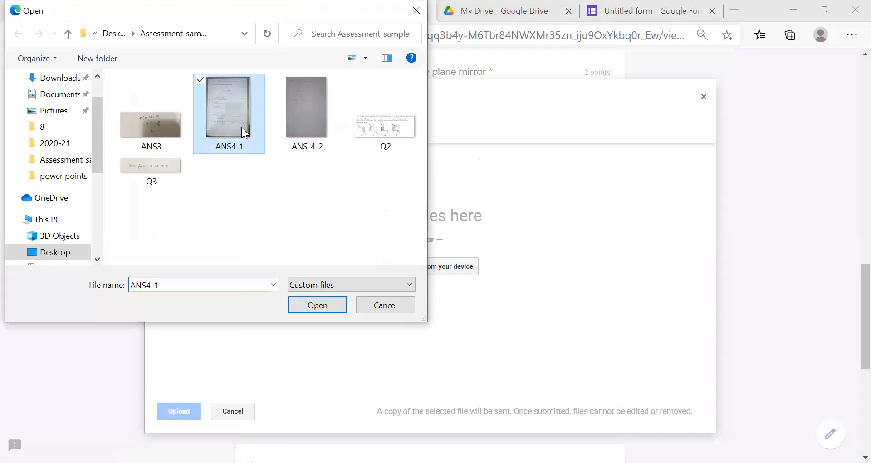
click(320, 305)
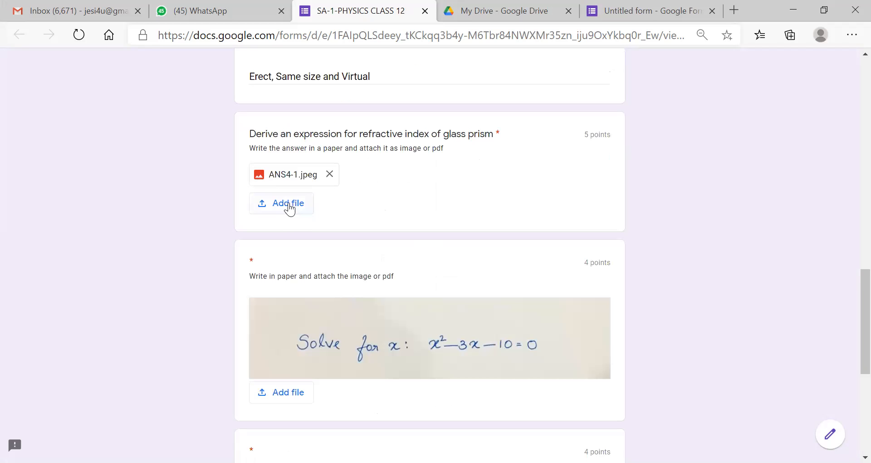
click(289, 204)
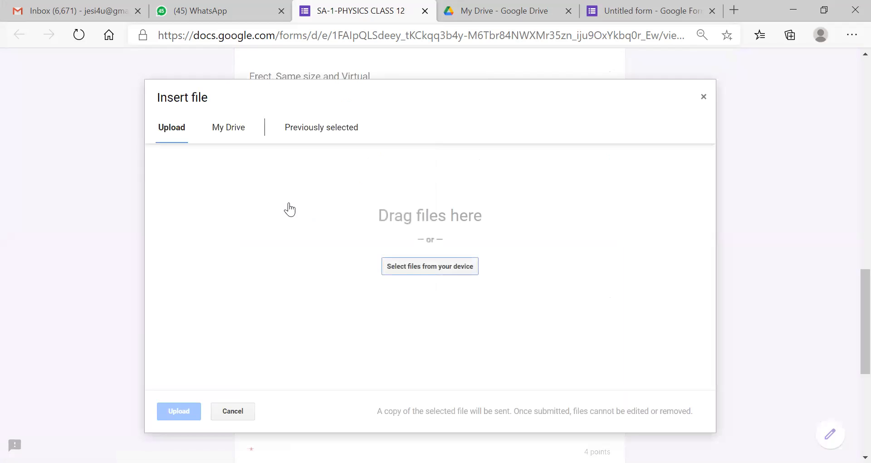
click(420, 266)
click(313, 128)
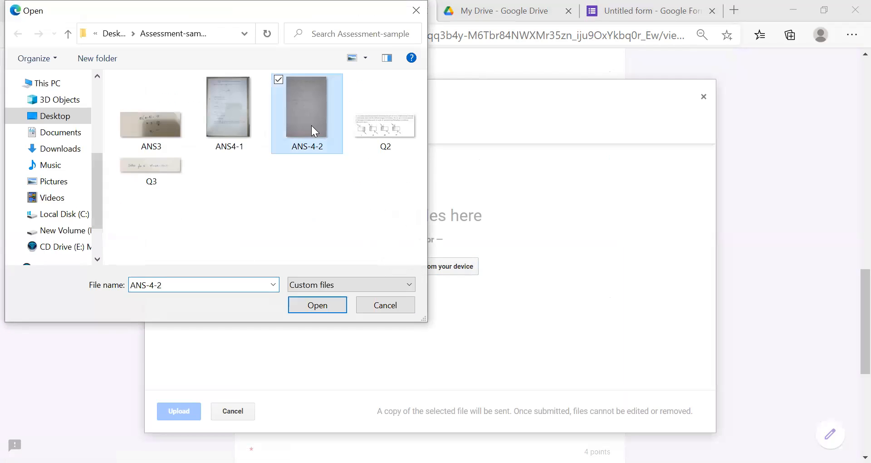
double_click(313, 127)
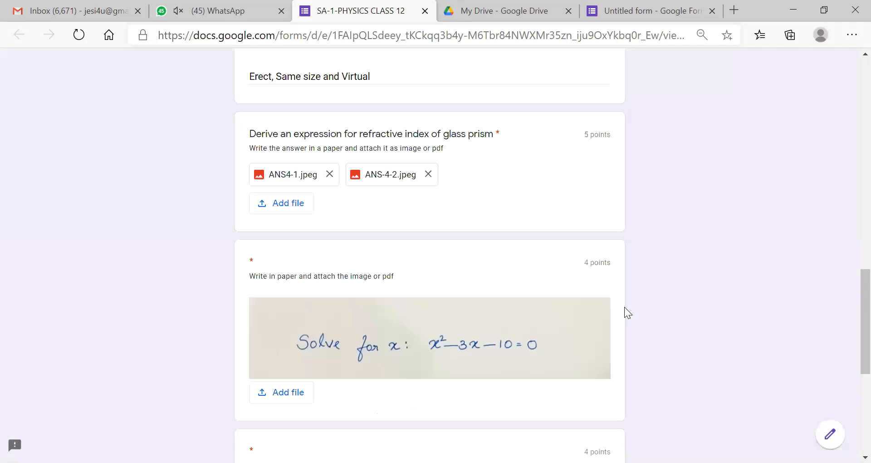
- Upload ANS3 as the answer to the solve-for-x question
scroll(848, 301, down, 2)
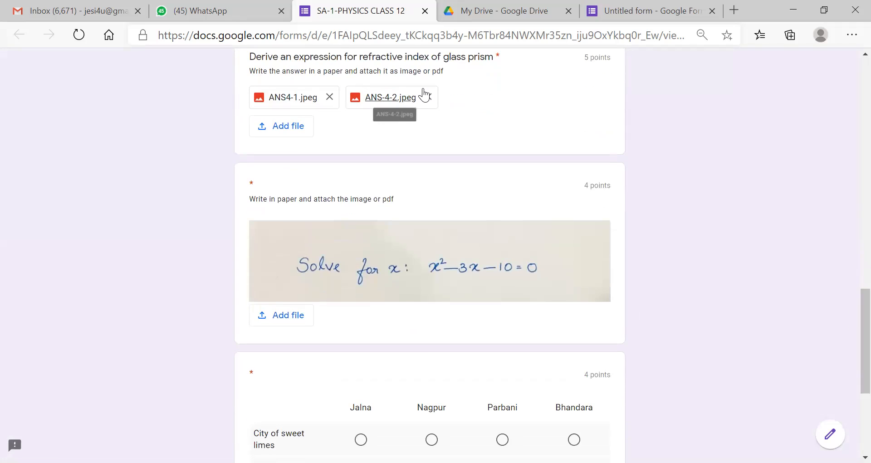
scroll(849, 303, down, 3)
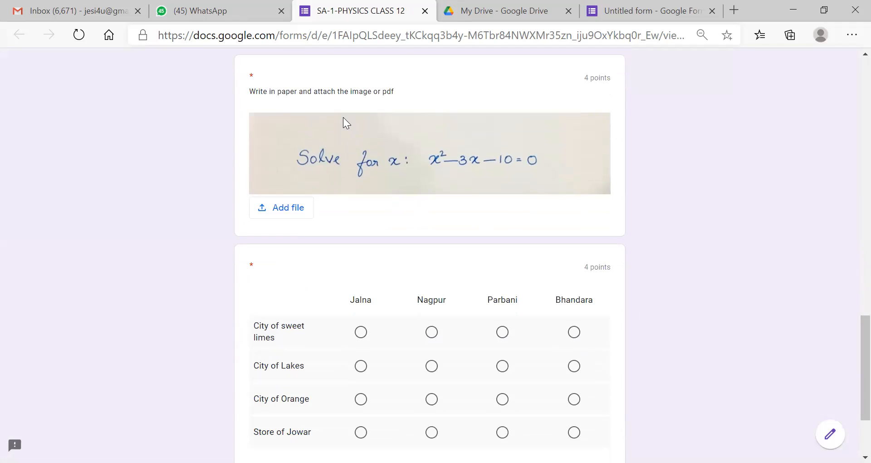
click(285, 206)
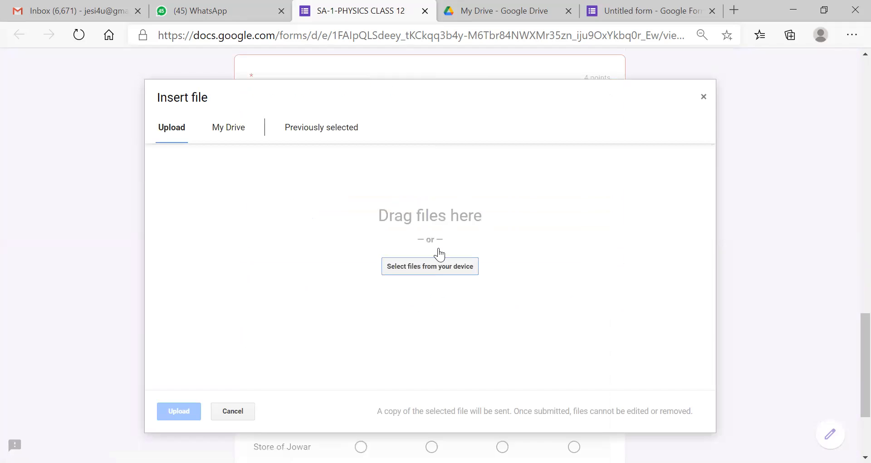
click(435, 267)
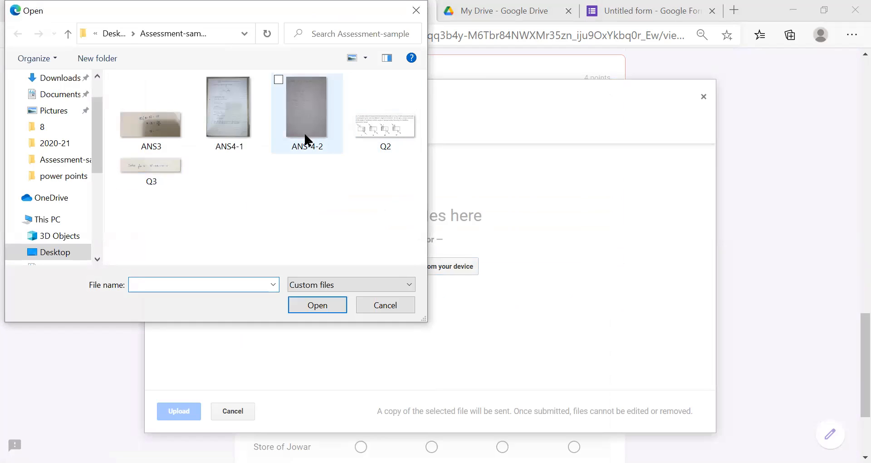
double_click(161, 127)
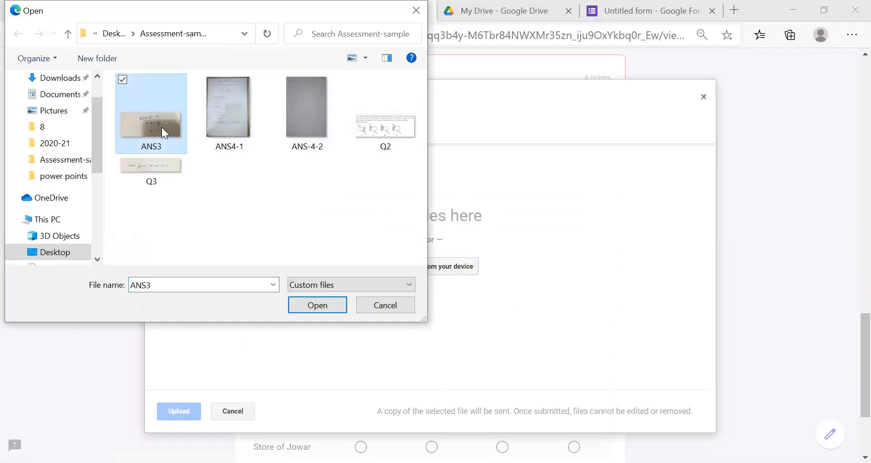
click(192, 403)
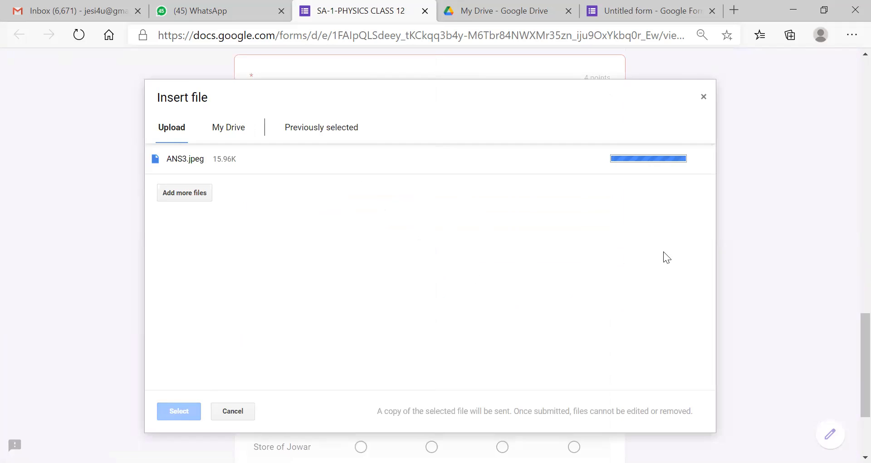
scroll(848, 338, down, 2)
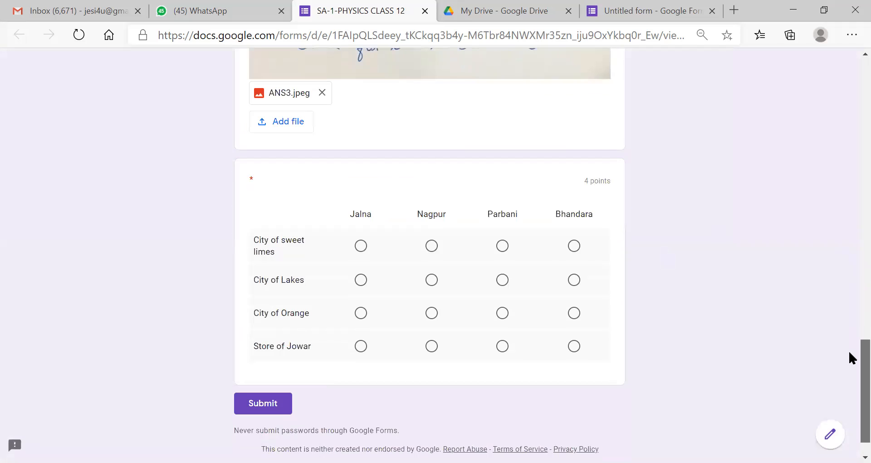
- Match the four city rows to Jalna, Nagpur, Parbani and Bhandara in the grid
scroll(850, 356, down, 1)
click(361, 219)
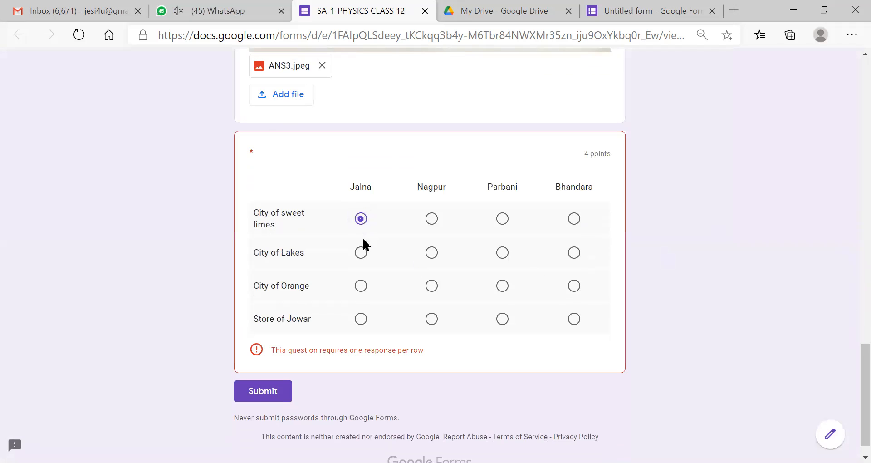
click(431, 253)
click(502, 286)
click(574, 319)
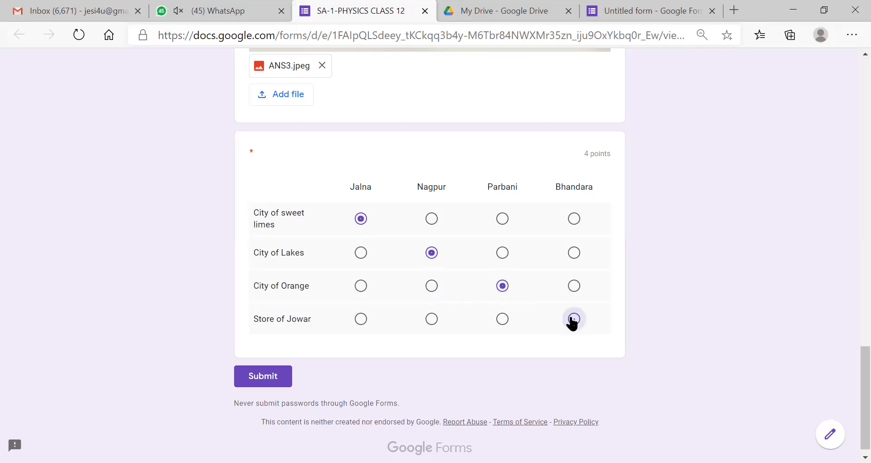
- Submit the quiz and select the confirmation message text
scroll(848, 363, down, 1)
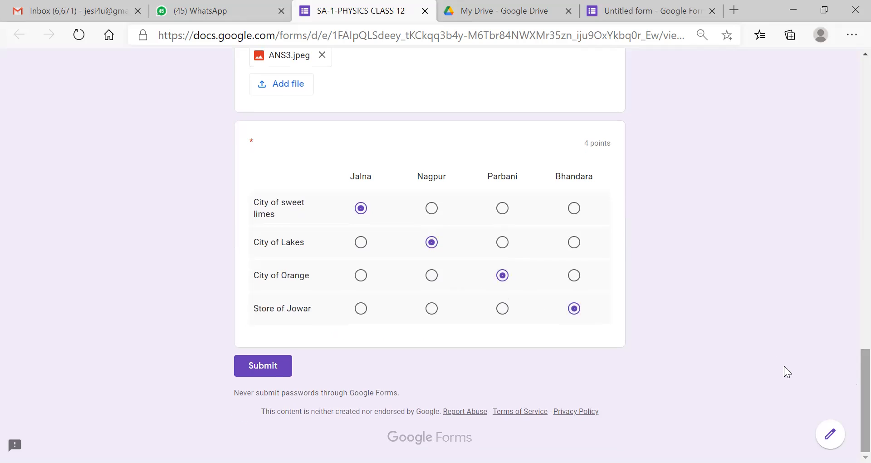
click(268, 369)
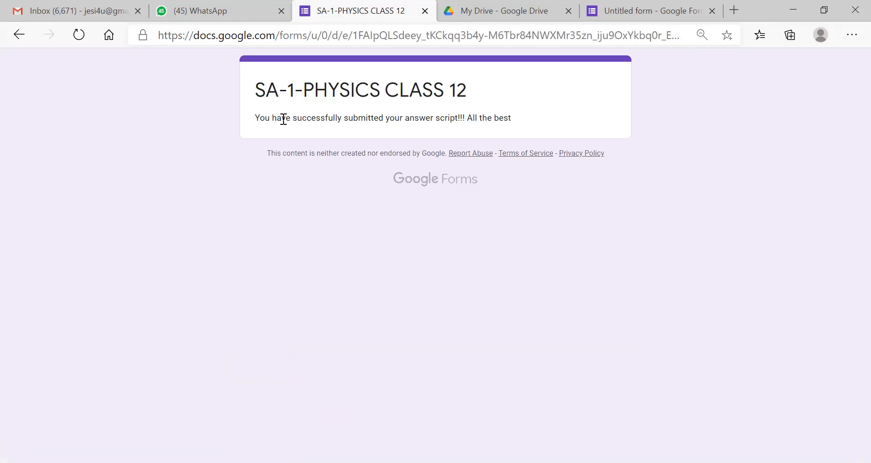
drag(254, 118, 513, 122)
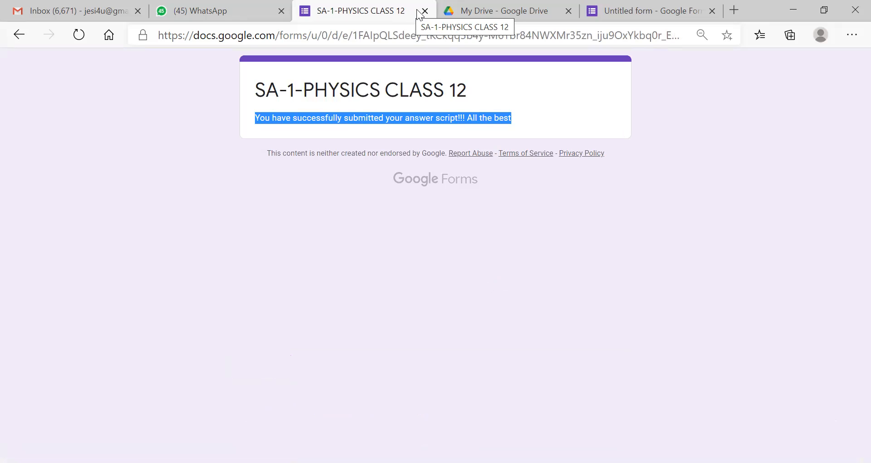
- Open the Individual view in Responses and scroll to the ungraded plane-mirror answer
click(639, 6)
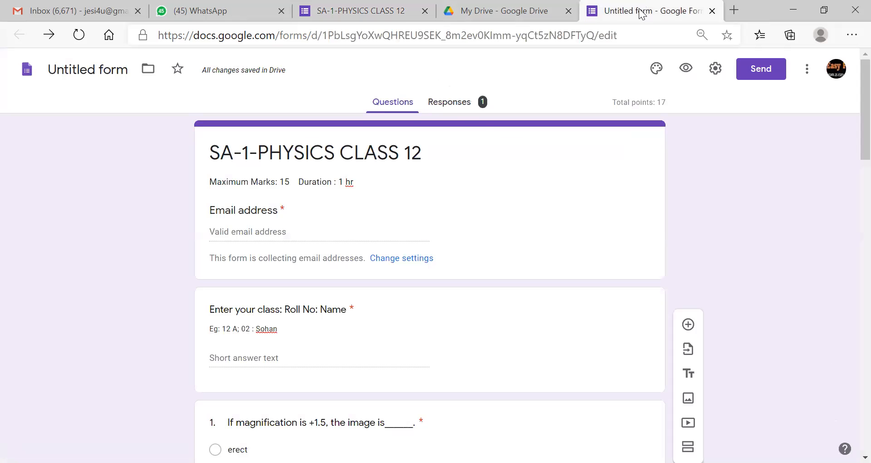
click(467, 103)
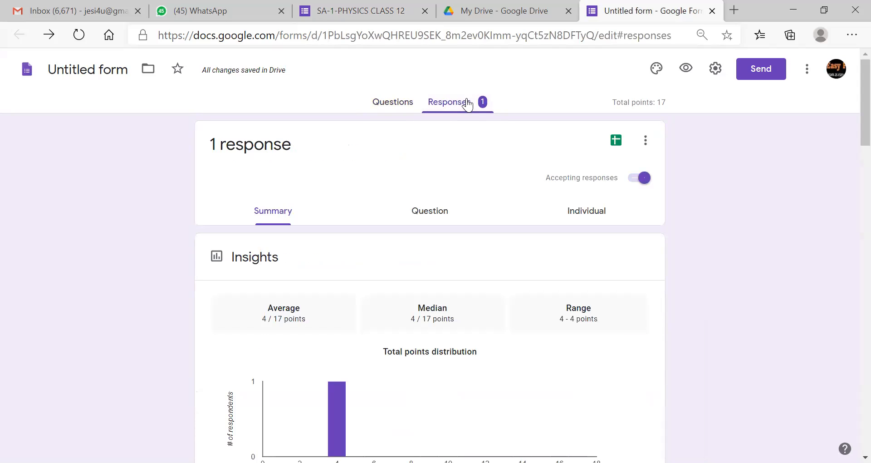
click(595, 217)
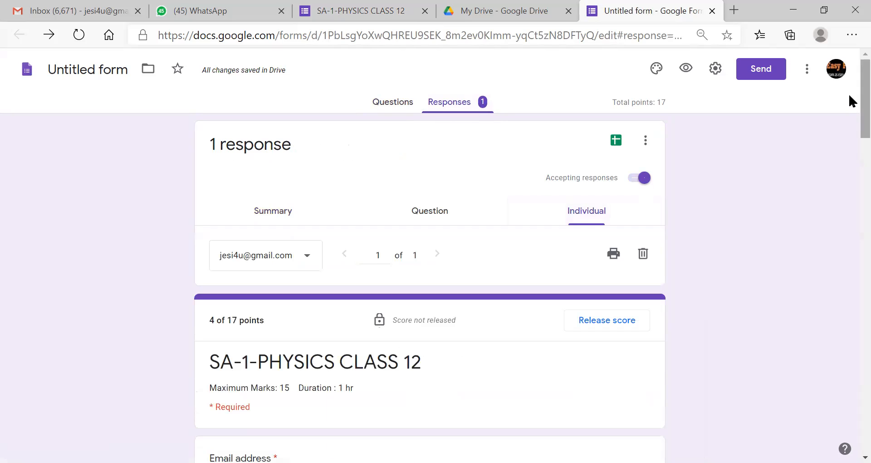
scroll(850, 99, down, 6)
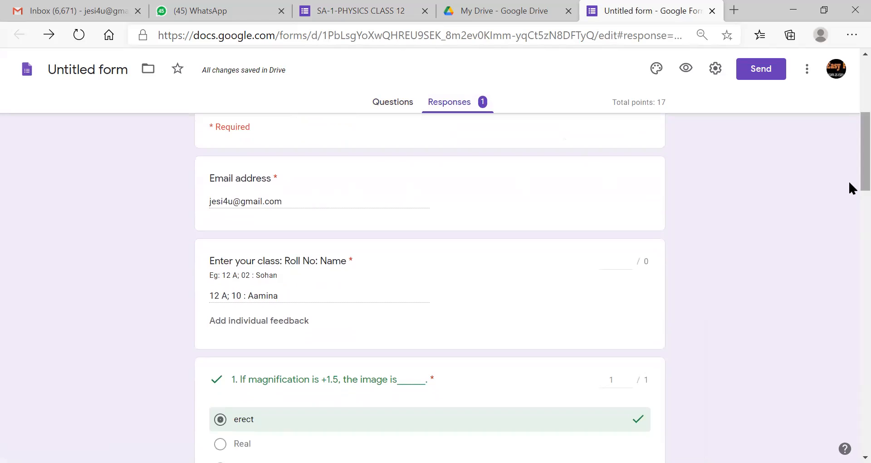
scroll(849, 177, down, 1)
scroll(850, 178, down, 3)
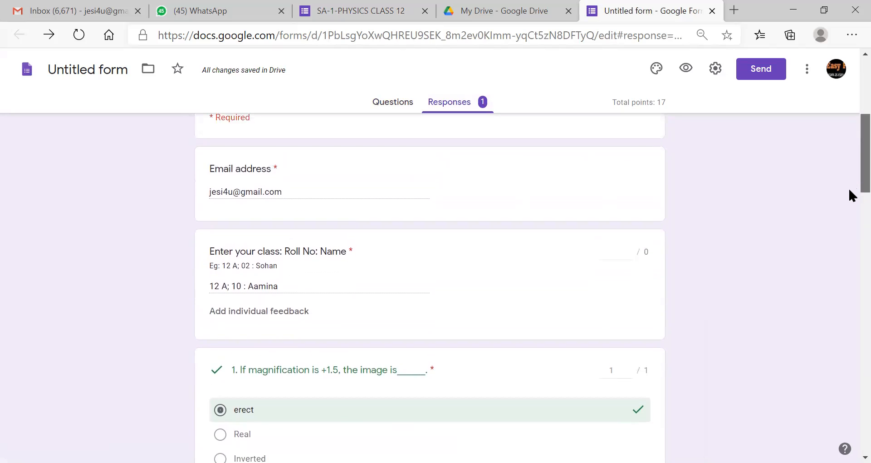
scroll(850, 213, down, 6)
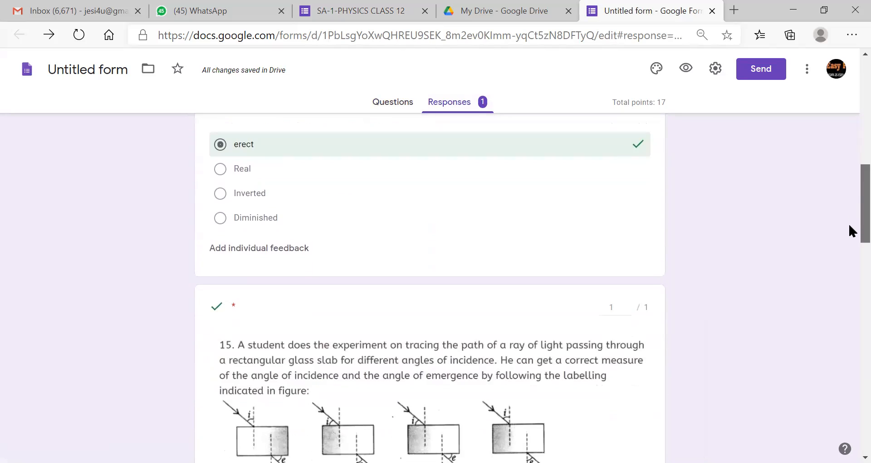
scroll(852, 275, down, 1)
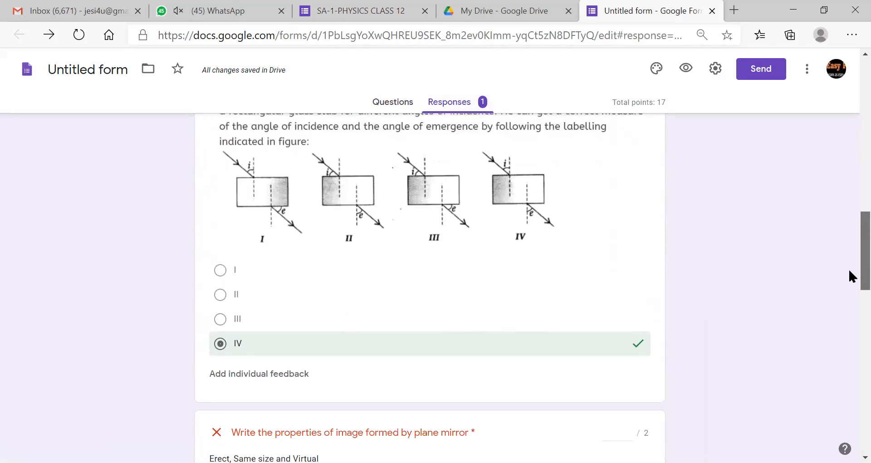
scroll(852, 275, up, 1)
scroll(852, 272, up, 7)
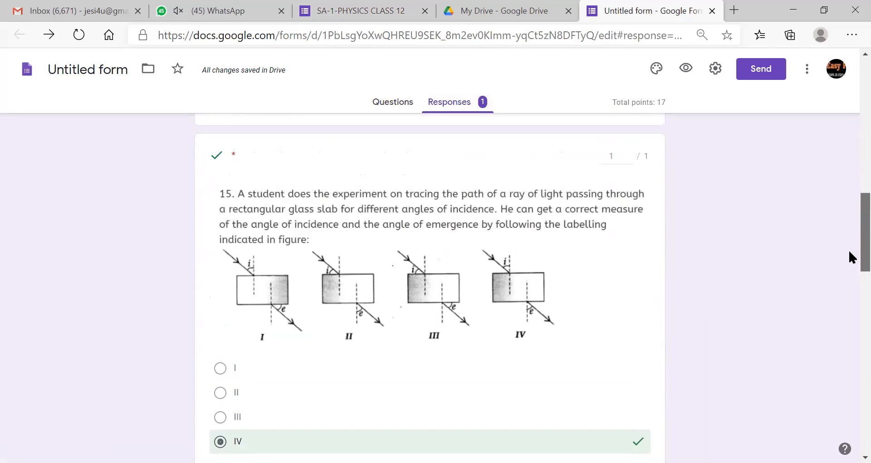
scroll(852, 258, down, 5)
scroll(849, 263, down, 5)
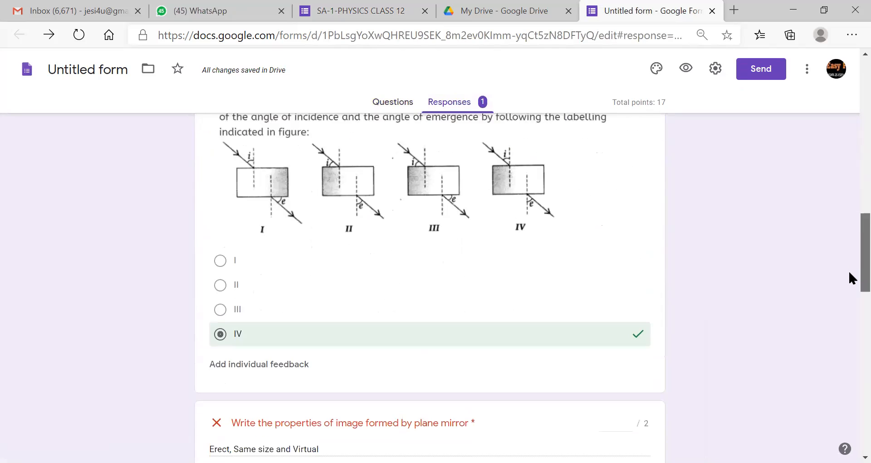
scroll(849, 303, down, 1)
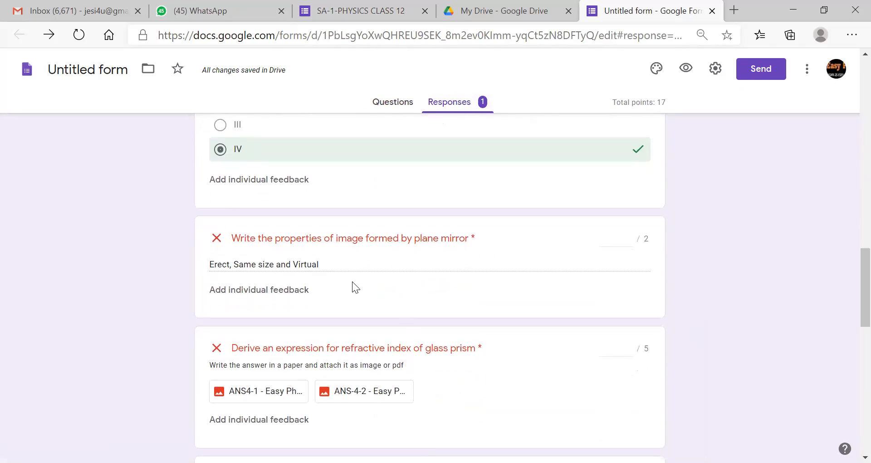
scroll(849, 267, down, 1)
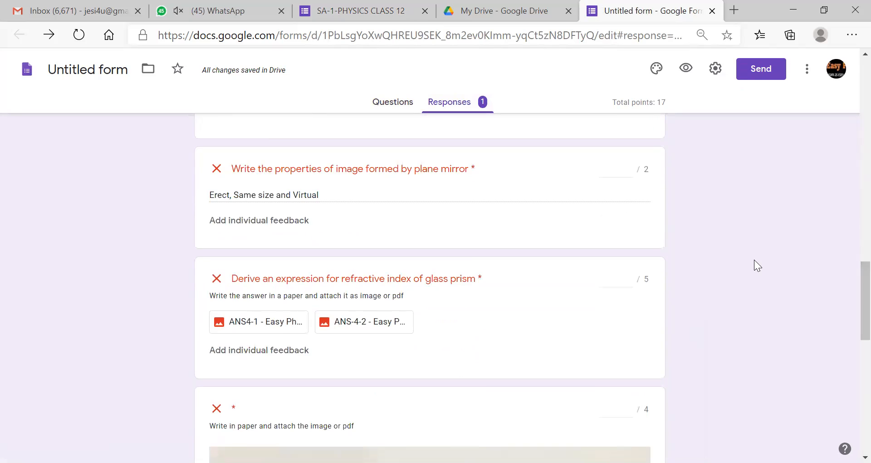
scroll(849, 281, up, 1)
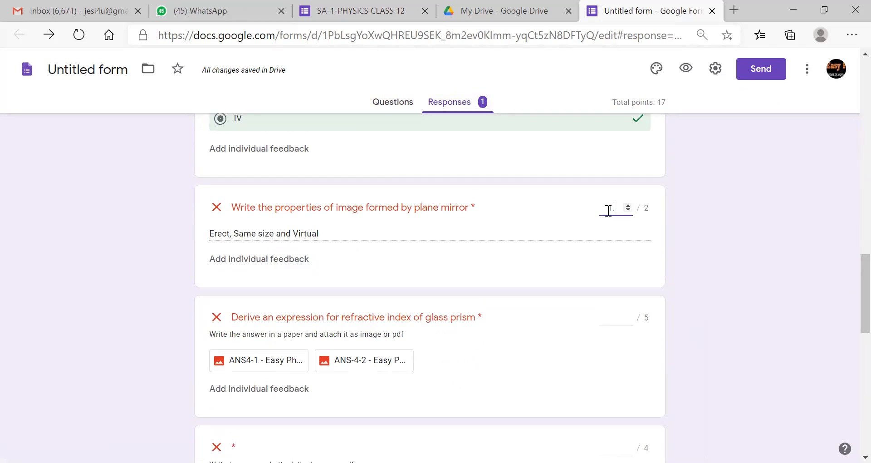
- Grade the plane-mirror answer 1/2 with feedback 'Two more properties should be mentioned (Same point, laterally inverted...)'
text(5)
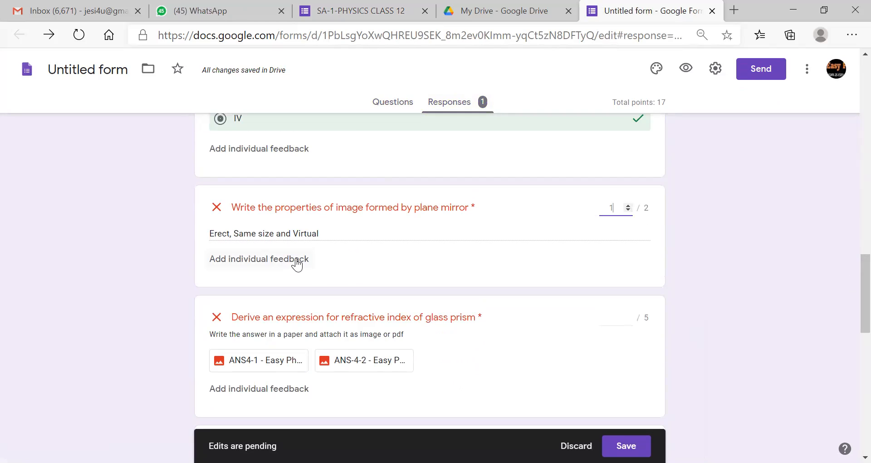
click(280, 256)
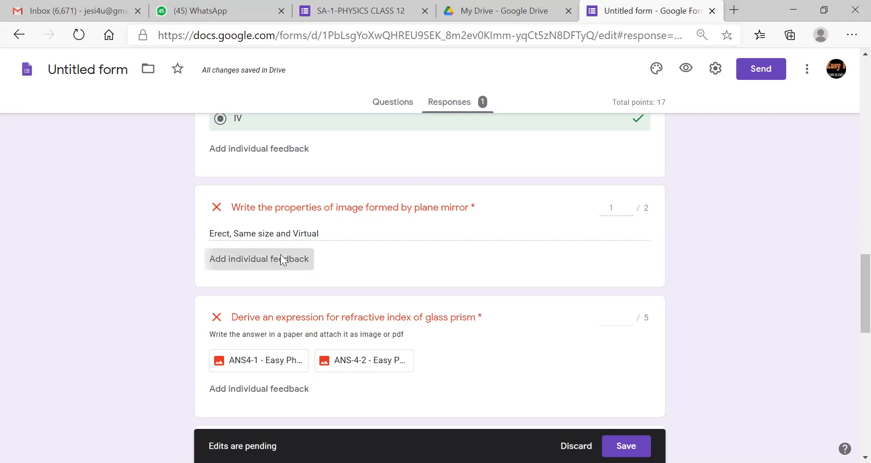
click(360, 143)
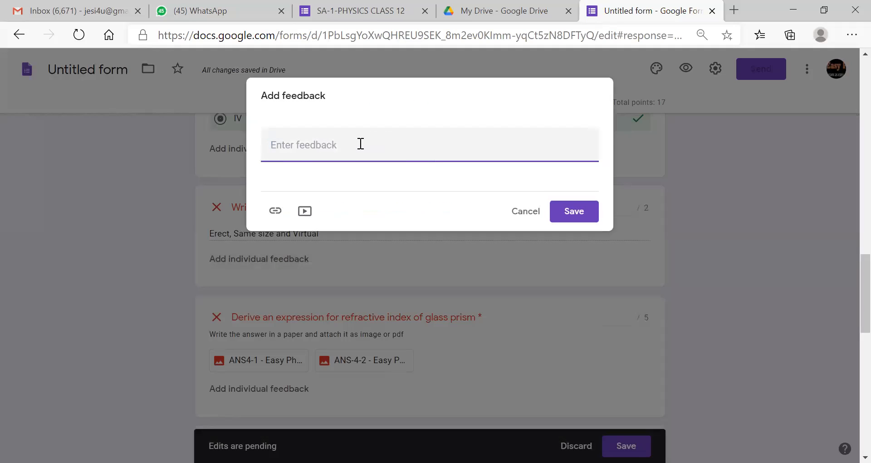
text(Two more)
text( proe)
text(pertu)
text(ies)
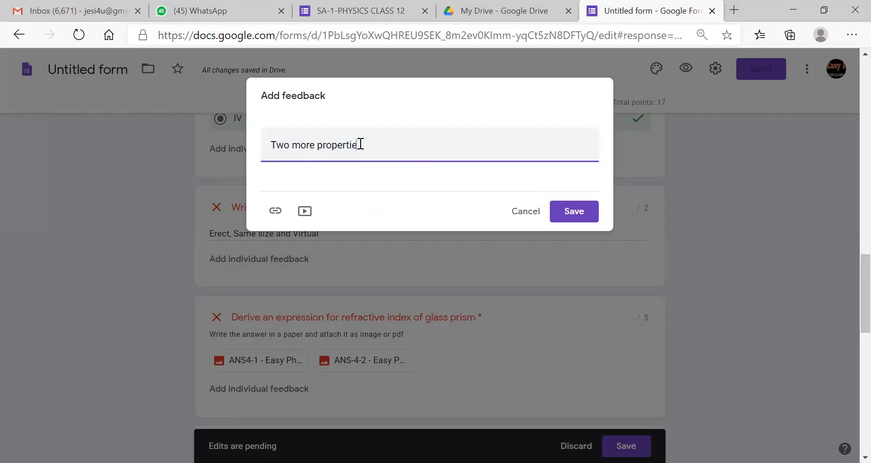
text( should n)
key(BackSpace)
text(be mentioned)
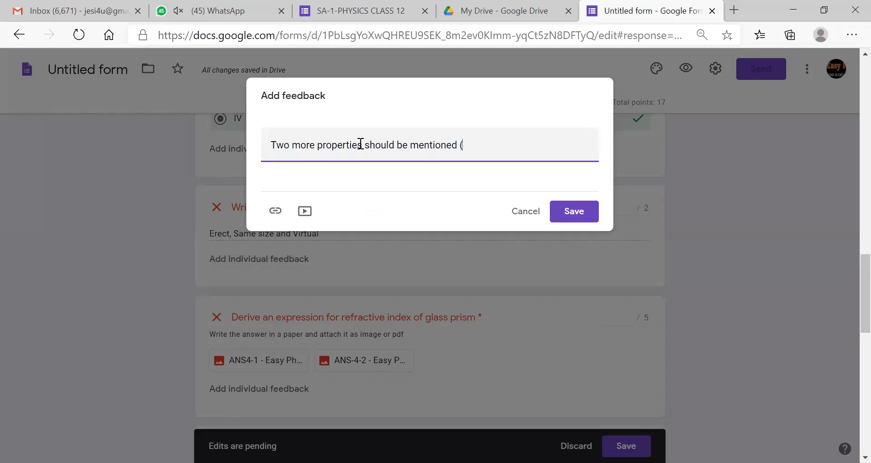
text( (Sa)
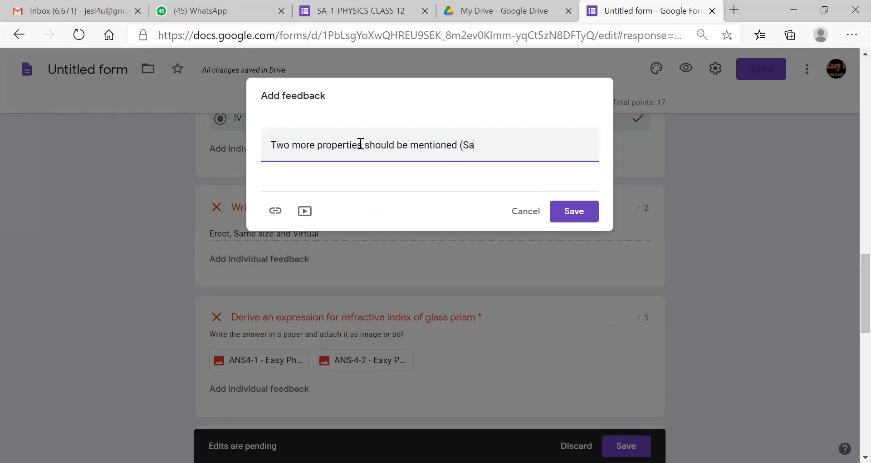
text(me point, laterally inverted)
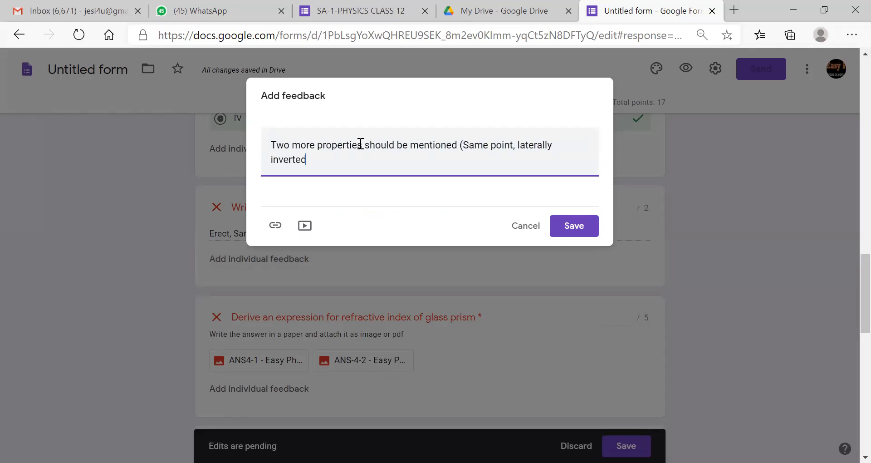
text(...))
click(574, 225)
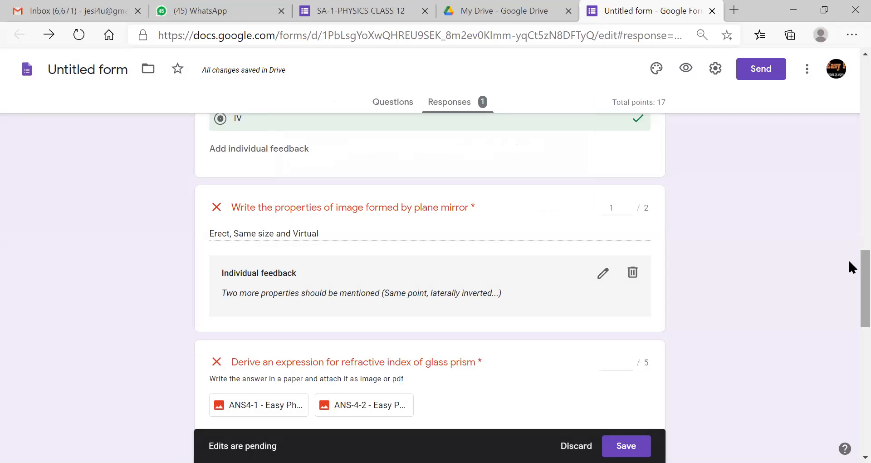
- Open the ANS4-1 attachment submitted for the prism question
scroll(848, 264, down, 2)
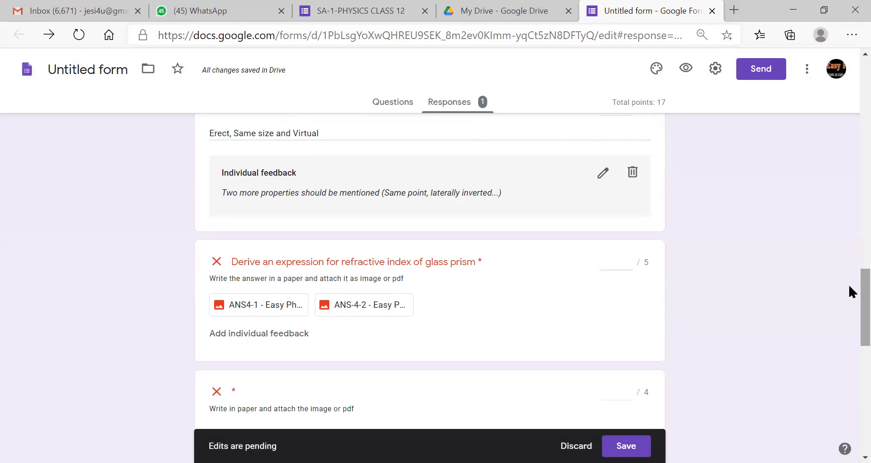
scroll(849, 294, down, 1)
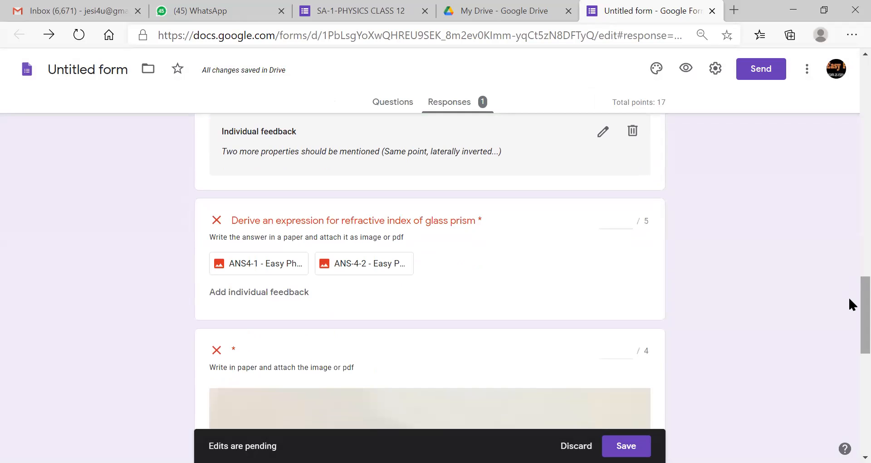
scroll(850, 293, up, 3)
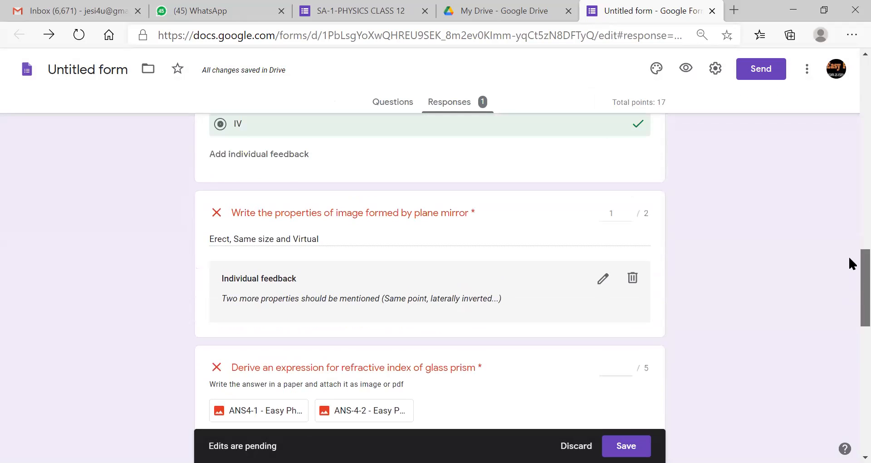
scroll(852, 278, down, 1)
scroll(850, 278, down, 3)
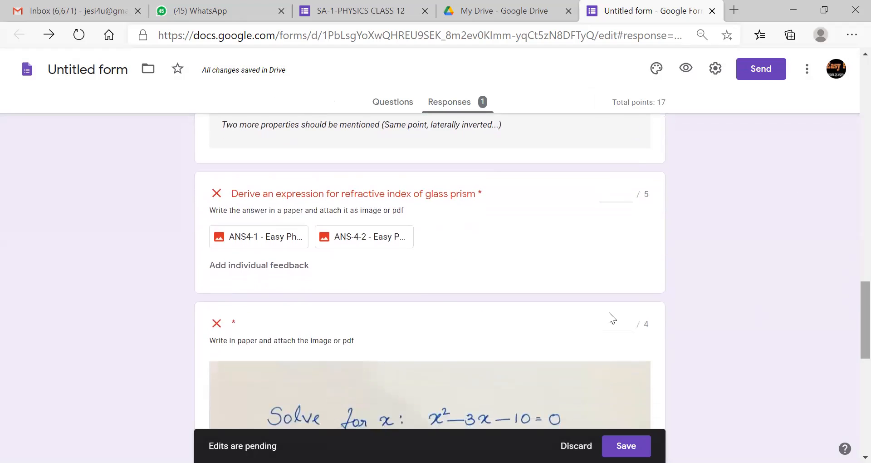
click(285, 237)
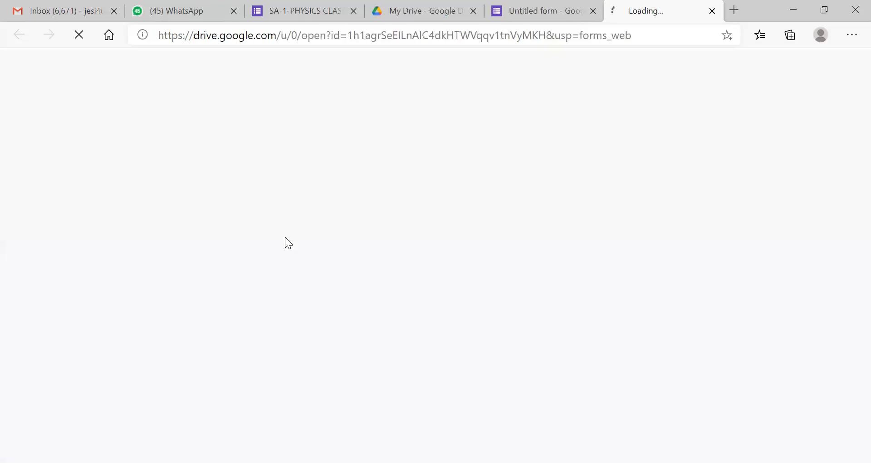
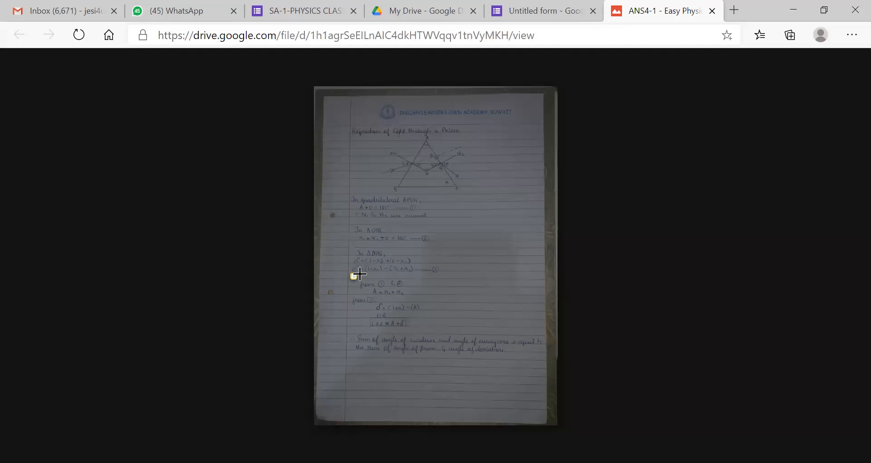
- Comment 'Wrong Step' on the wrong derivation line of ANS4-1 and get its comment link
drag(360, 274, 421, 273)
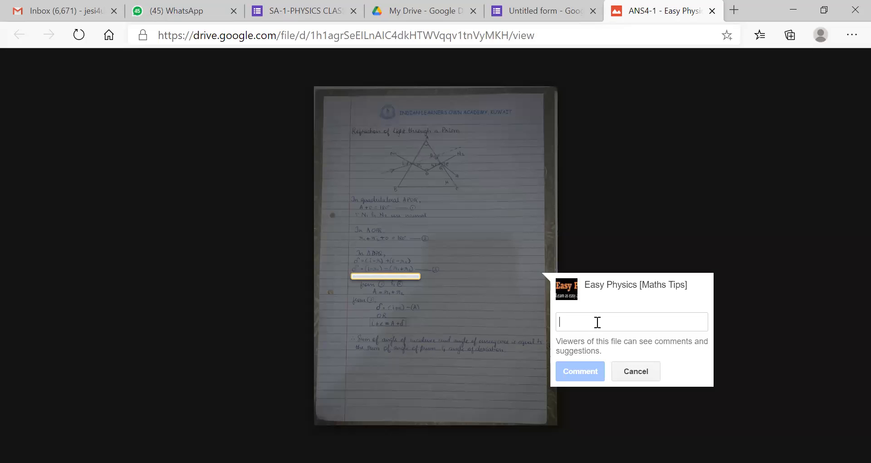
text(Wrong Step)
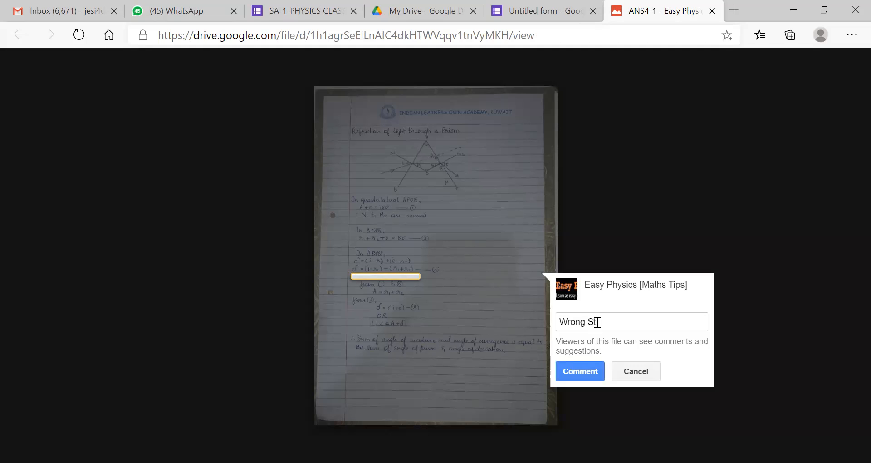
click(592, 373)
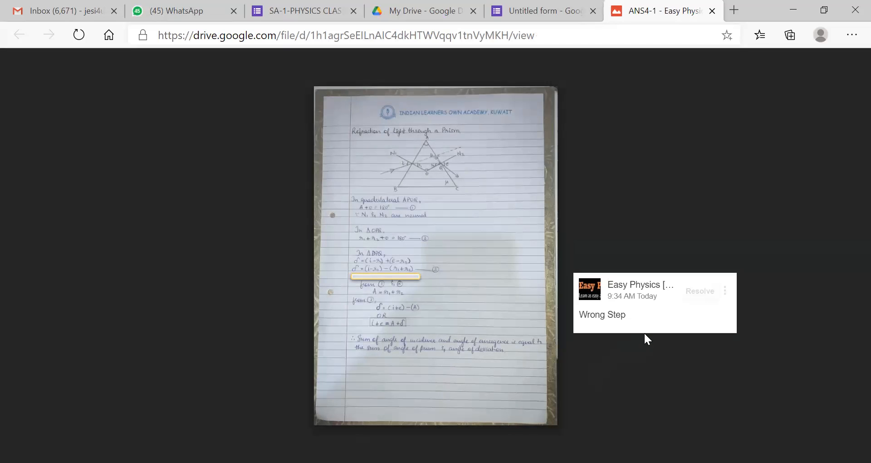
click(725, 293)
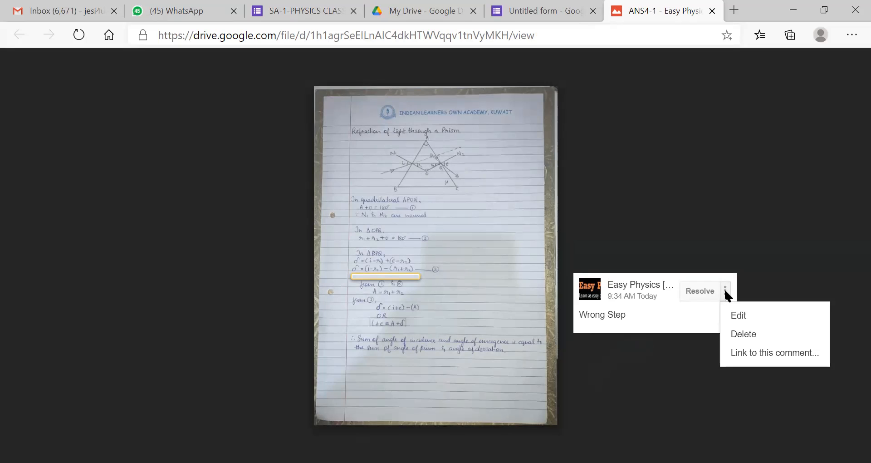
click(751, 352)
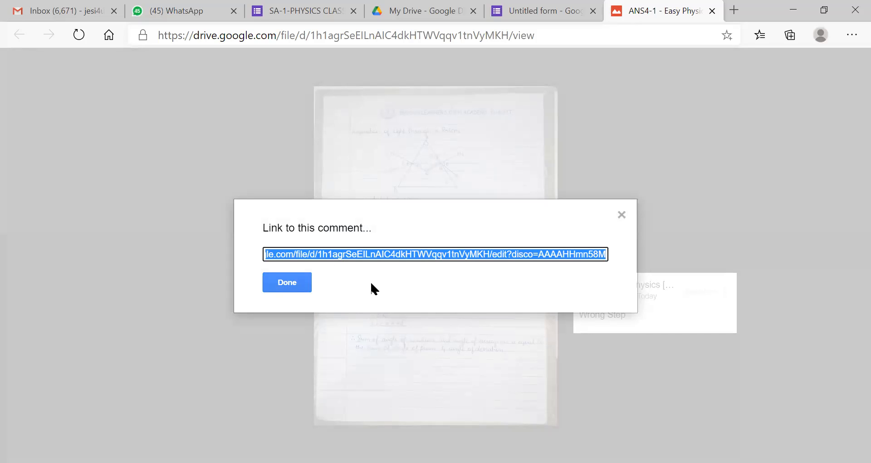
click(292, 283)
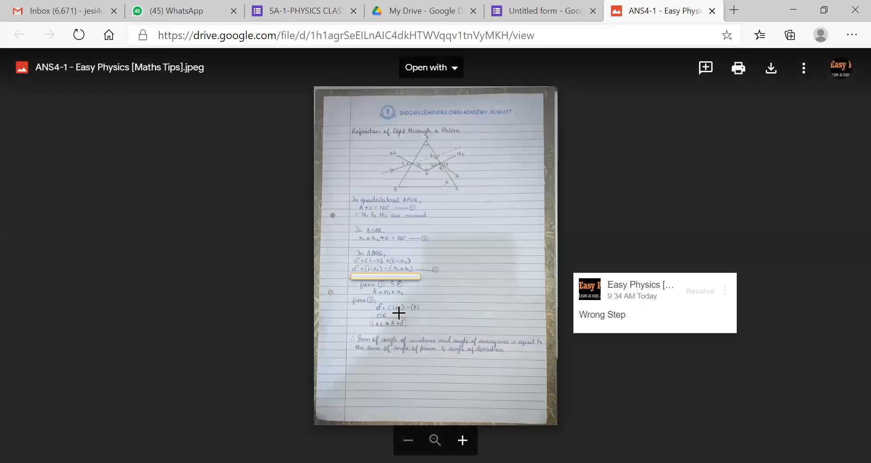
- Add a 'Spelling Error' comment under the final line, get its link, and close the image
drag(359, 353, 472, 355)
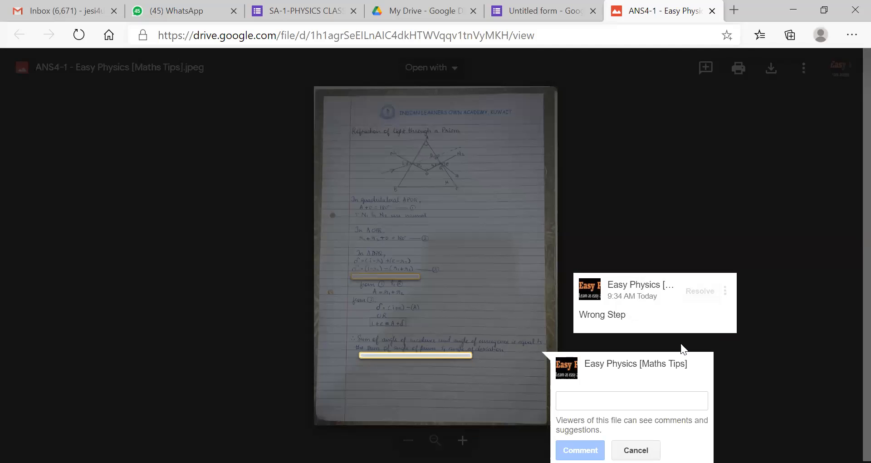
text(Sp)
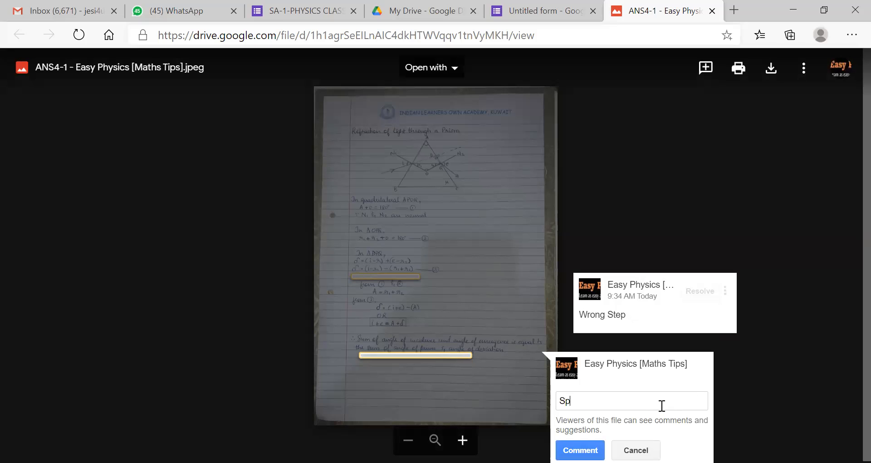
text(elling Error)
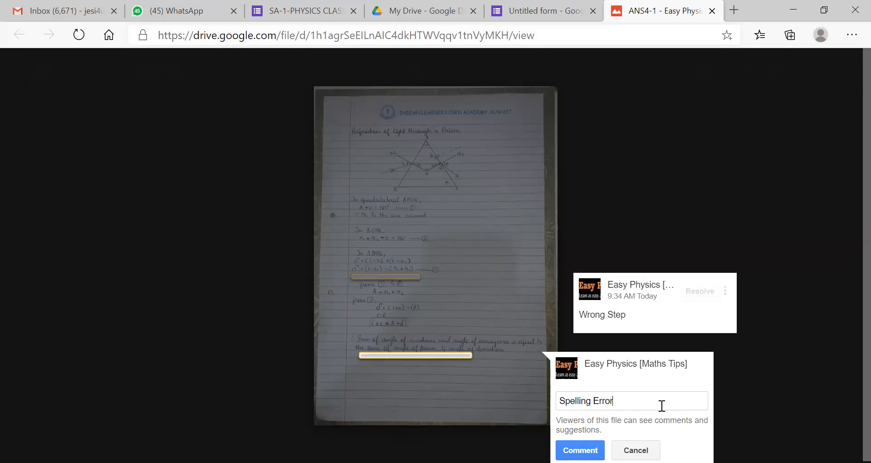
click(580, 449)
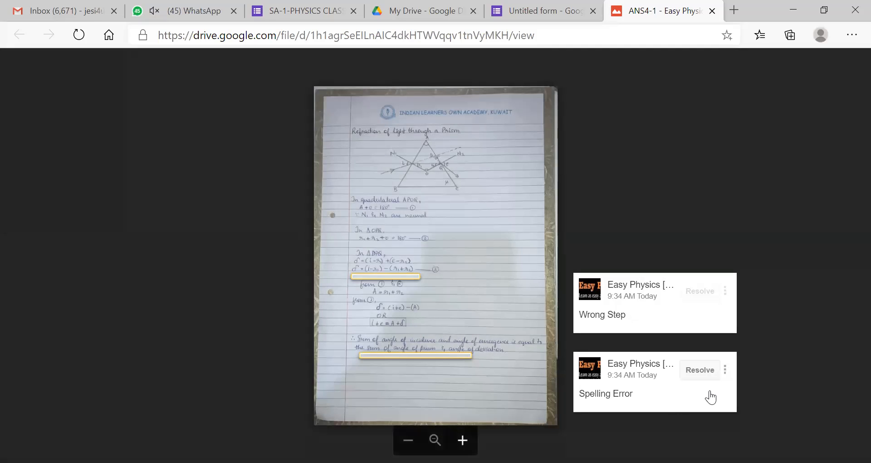
click(725, 370)
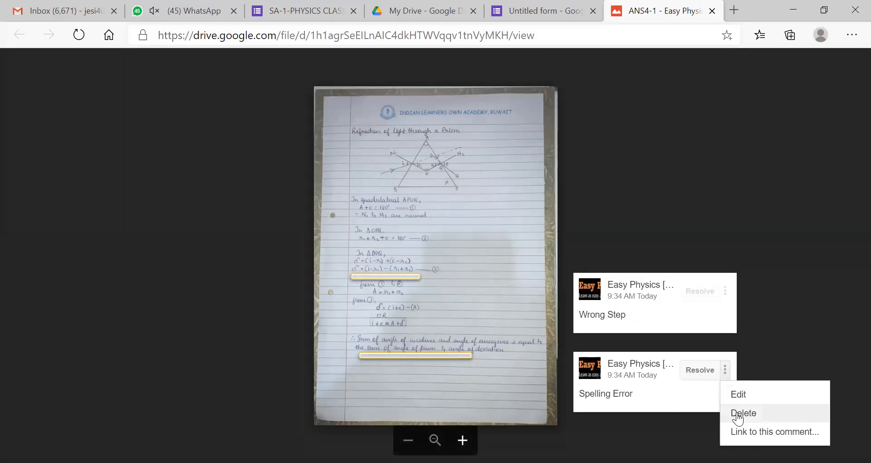
click(748, 432)
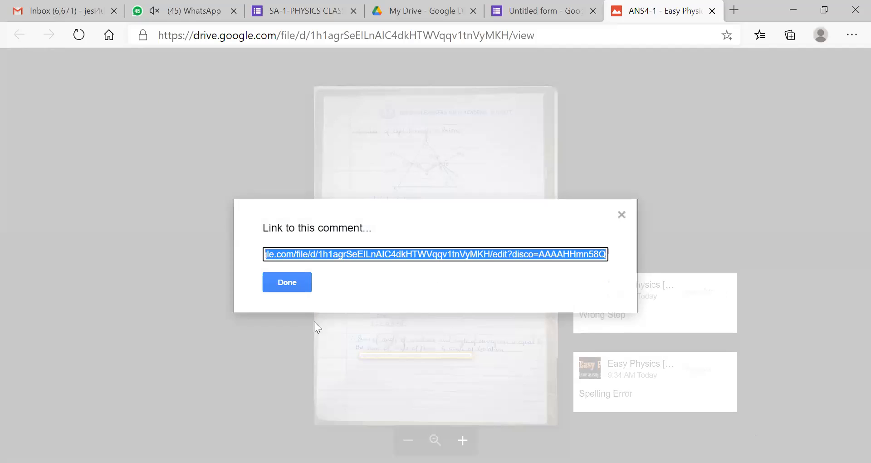
click(286, 280)
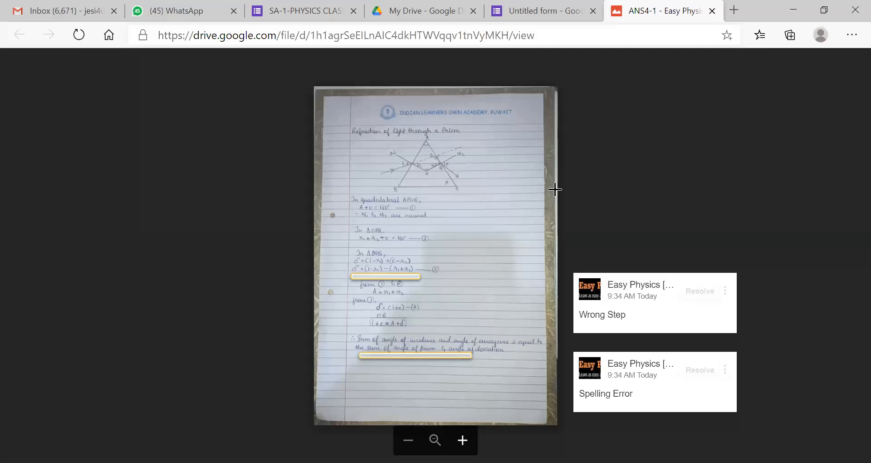
click(713, 11)
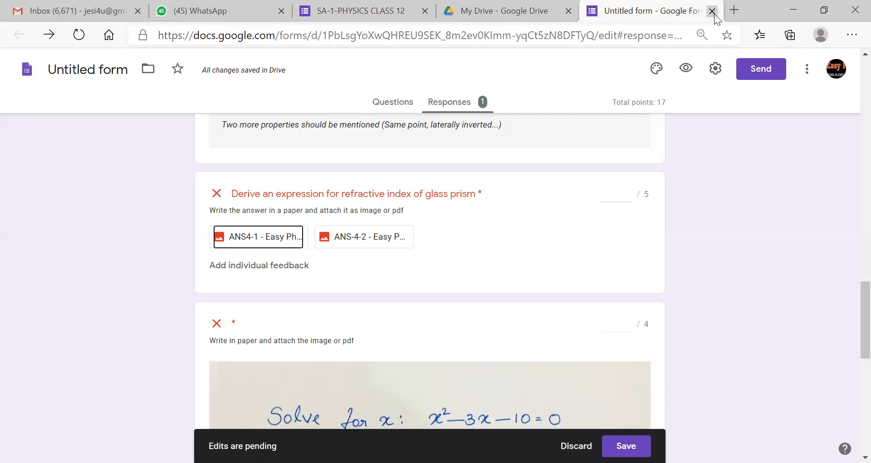
- Score the refractive-index prism answer 4 out of 5, then open the ANS3 attachment
click(610, 195)
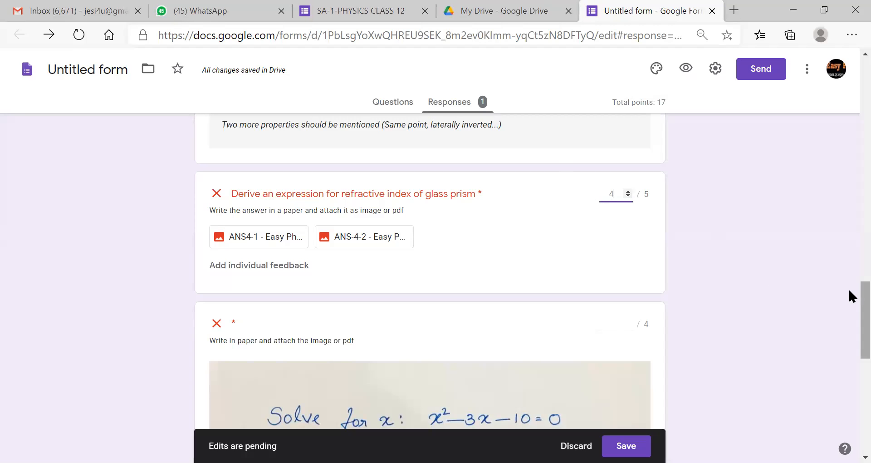
scroll(848, 293, down, 2)
scroll(848, 309, down, 2)
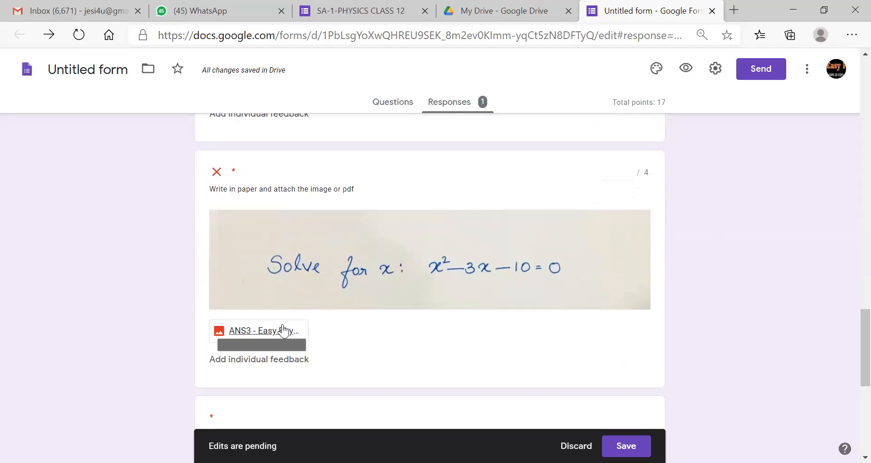
click(292, 330)
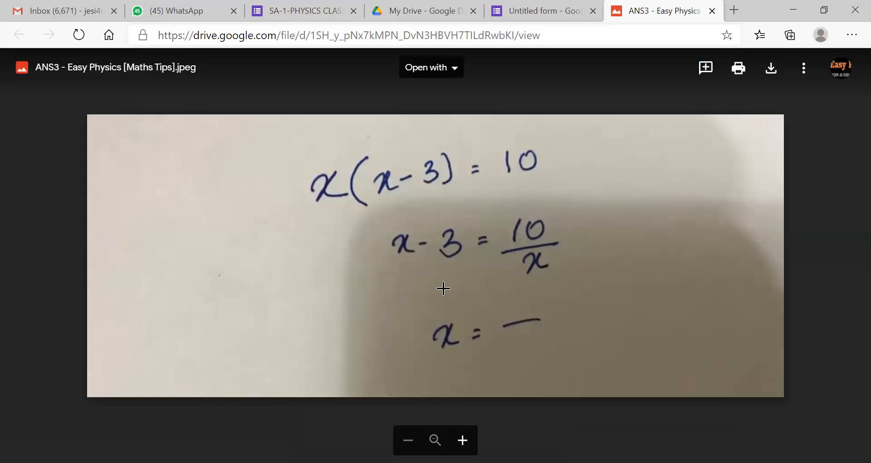
- Comment 'Quadratic equation method' under the x = line on ANS3, copy its link, and close the image
drag(434, 356, 531, 352)
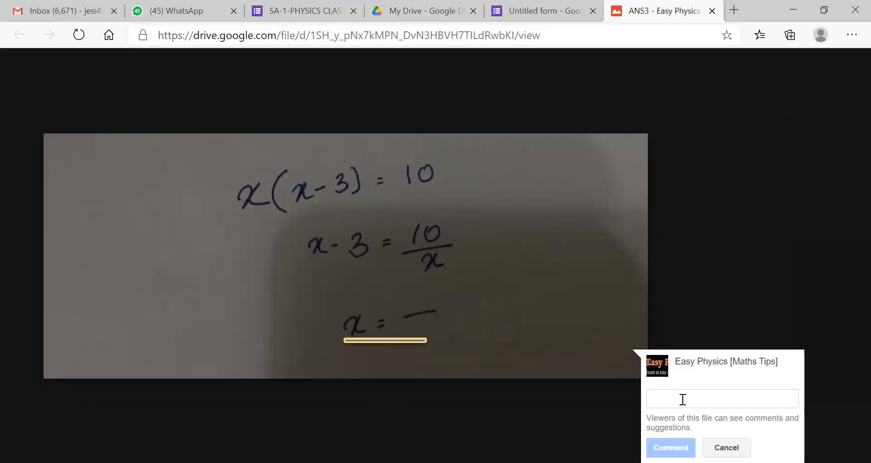
text(Quad)
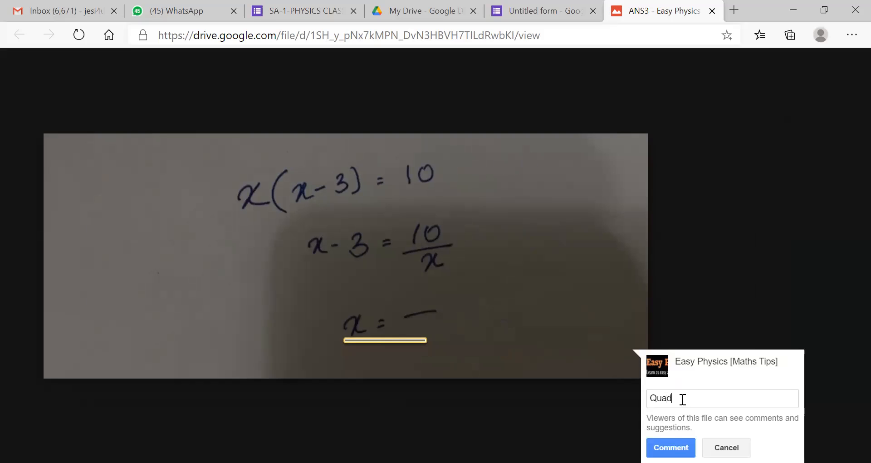
text(ratic equation method)
click(672, 448)
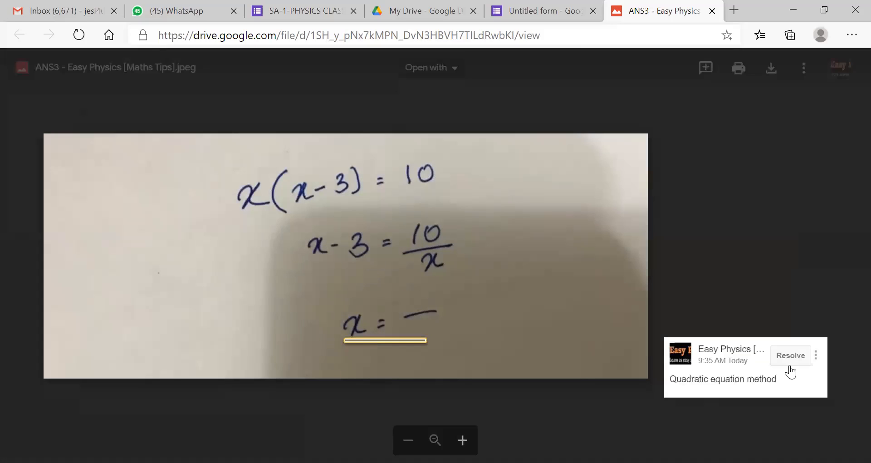
click(815, 357)
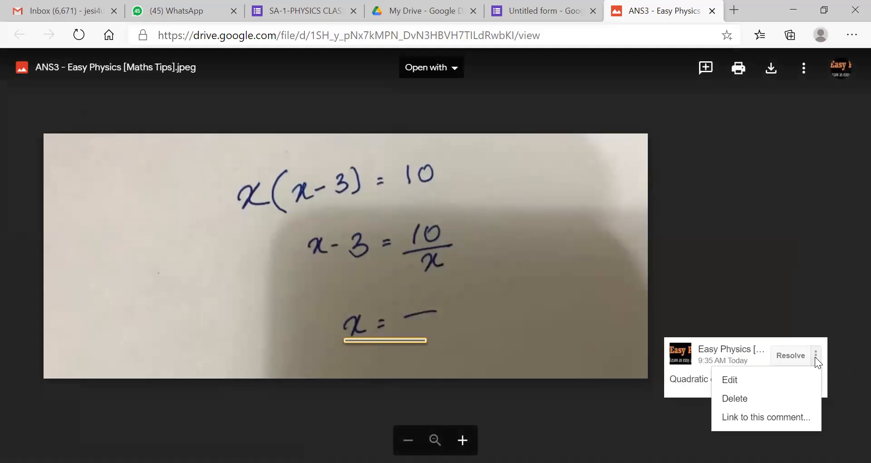
click(785, 417)
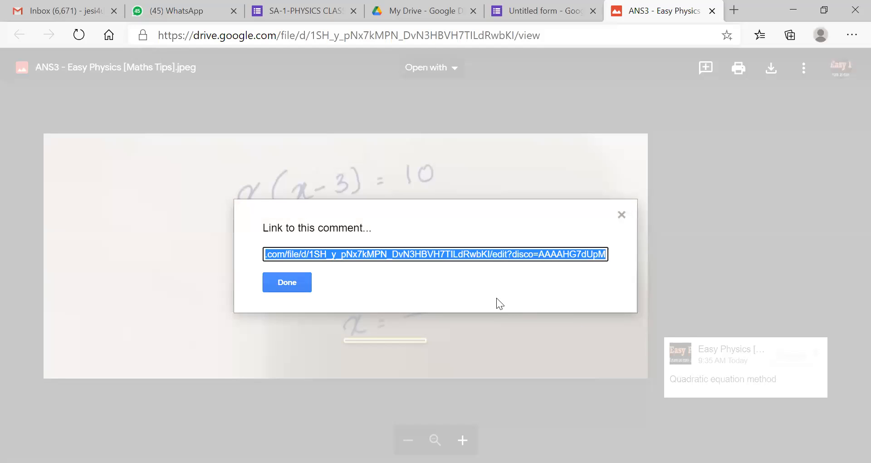
click(301, 283)
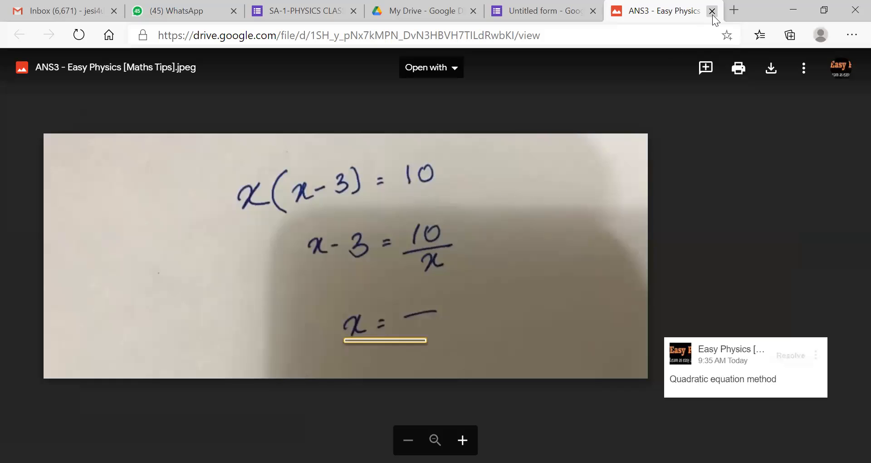
click(712, 11)
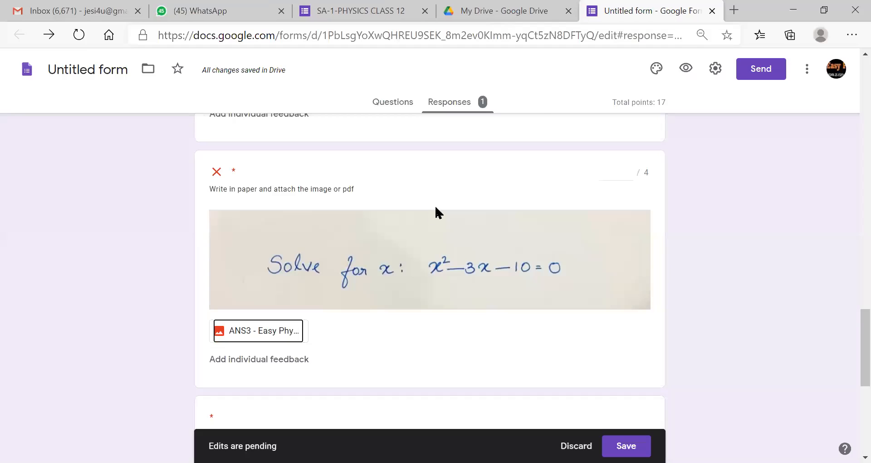
- Paste the ANS3 comment link as Solve-for-x feedback, score it 1 out of 4, and save
click(279, 359)
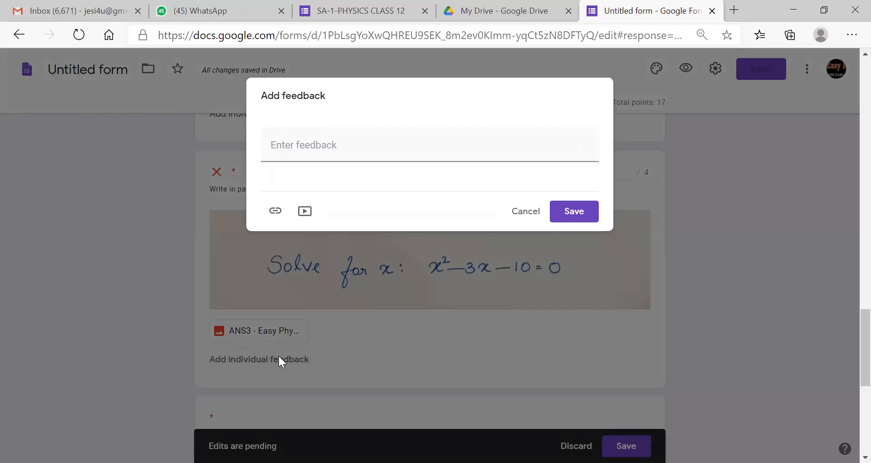
click(358, 152)
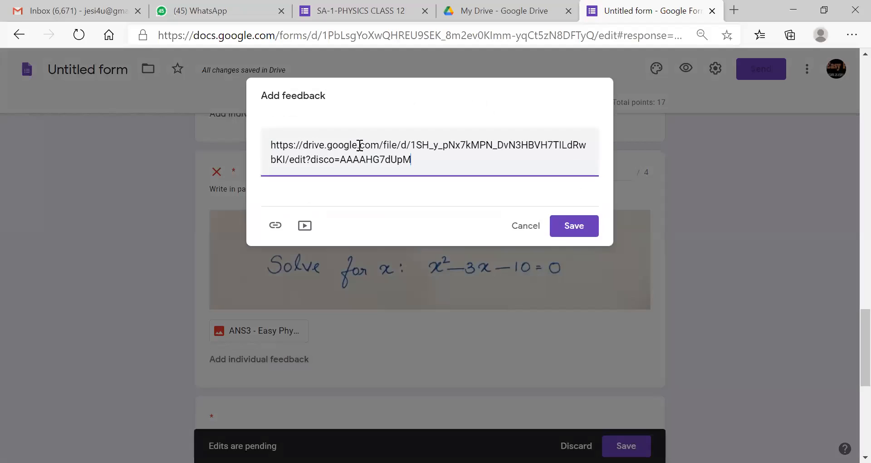
click(555, 228)
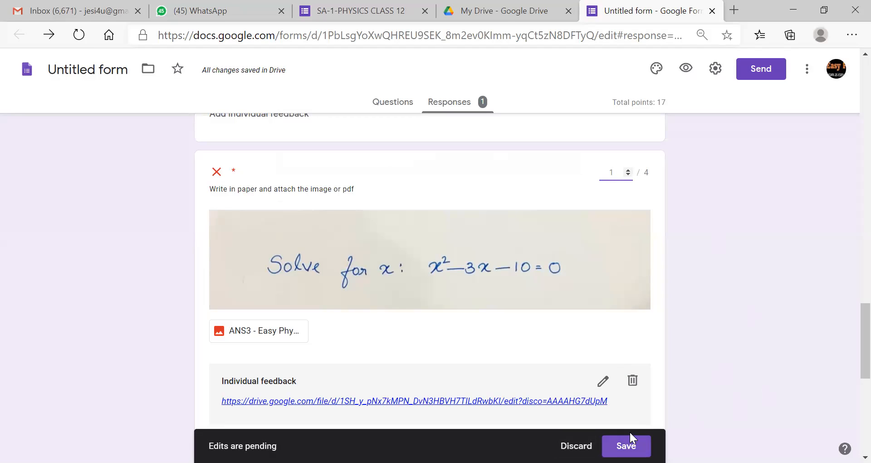
click(626, 446)
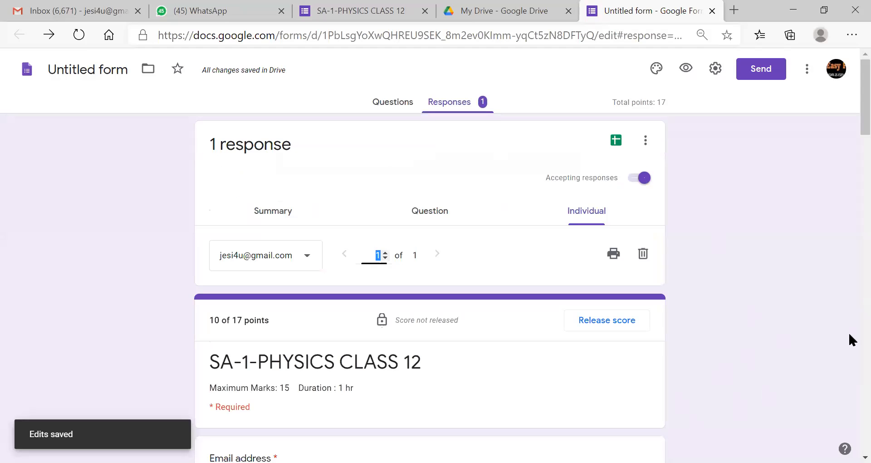
- Check the response's total of 10 out of 17 points
scroll(849, 114, down, 1)
scroll(849, 122, up, 1)
scroll(848, 115, down, 4)
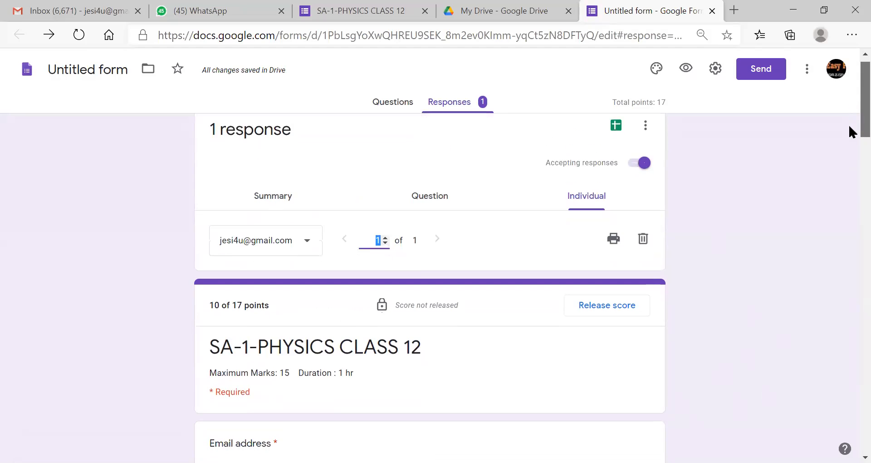
scroll(848, 140, up, 1)
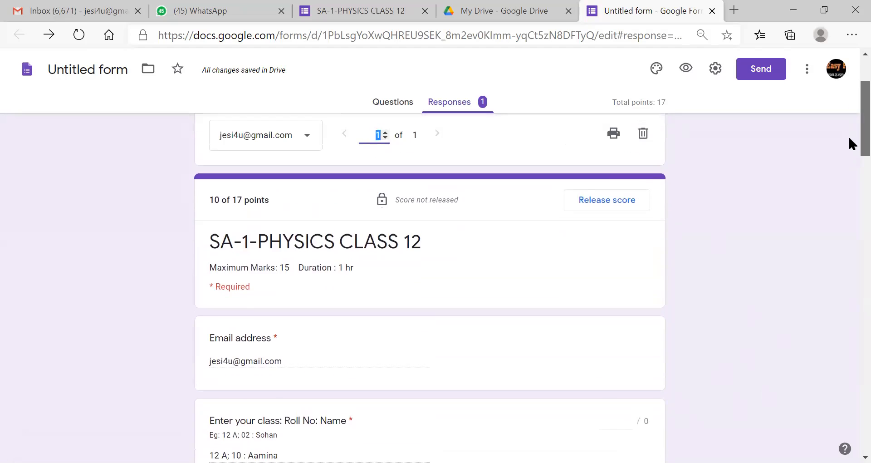
drag(463, 200, 208, 201)
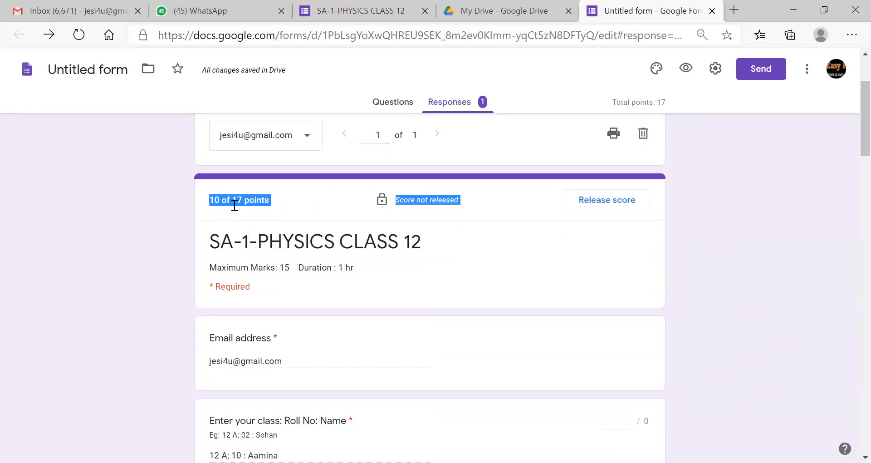
click(262, 205)
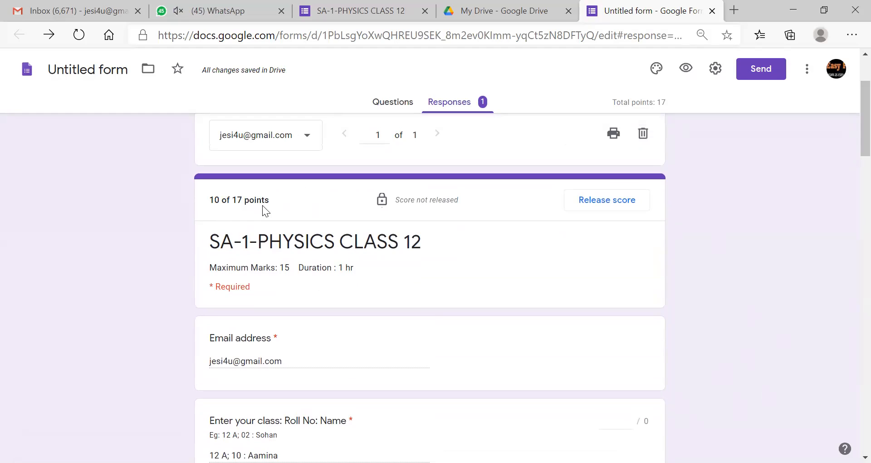
- Release the score to only this respondent by email, then go to Gmail
click(618, 204)
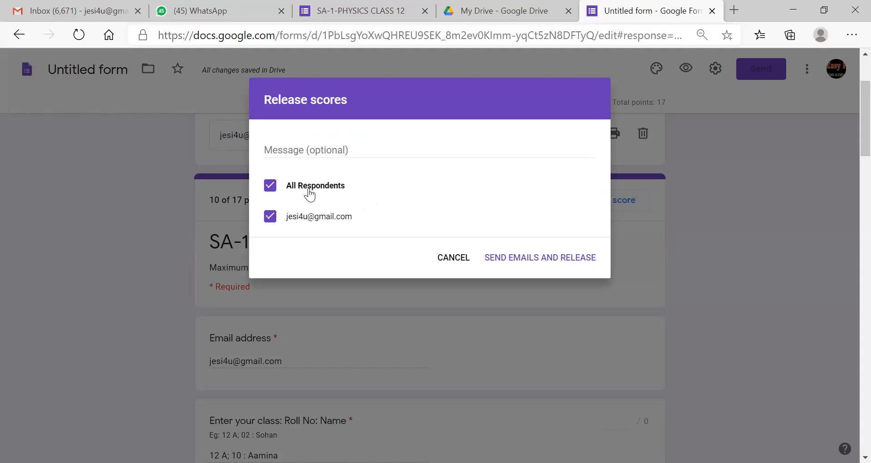
click(270, 185)
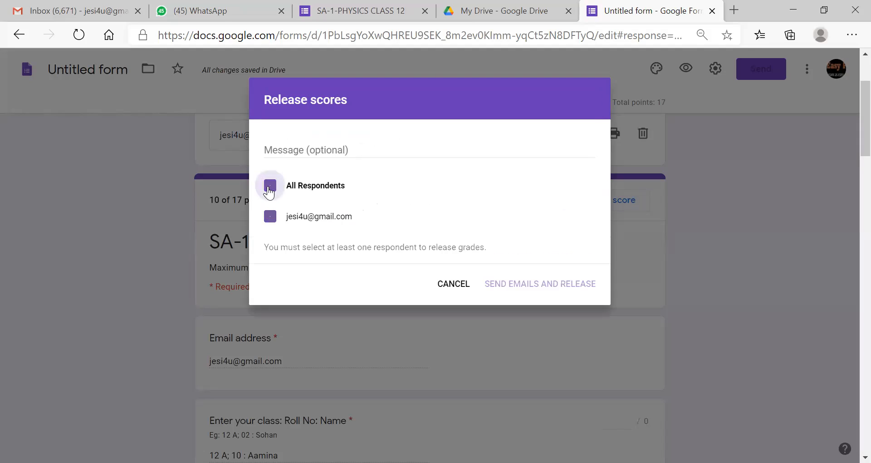
click(271, 217)
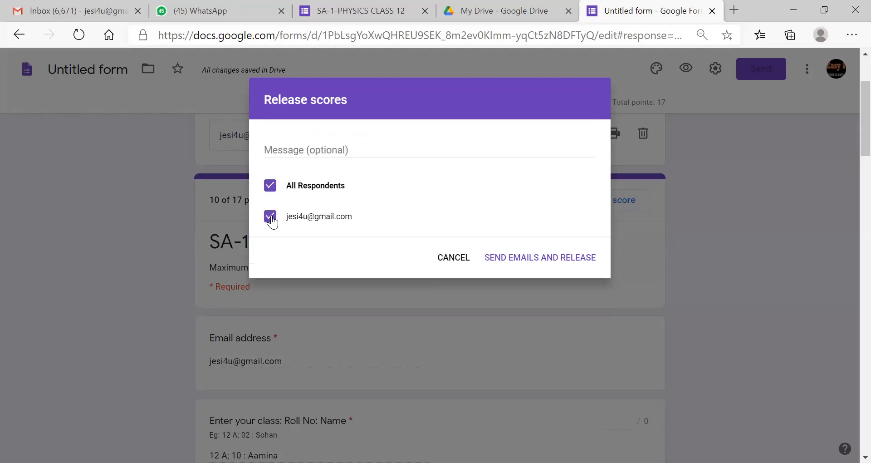
click(564, 259)
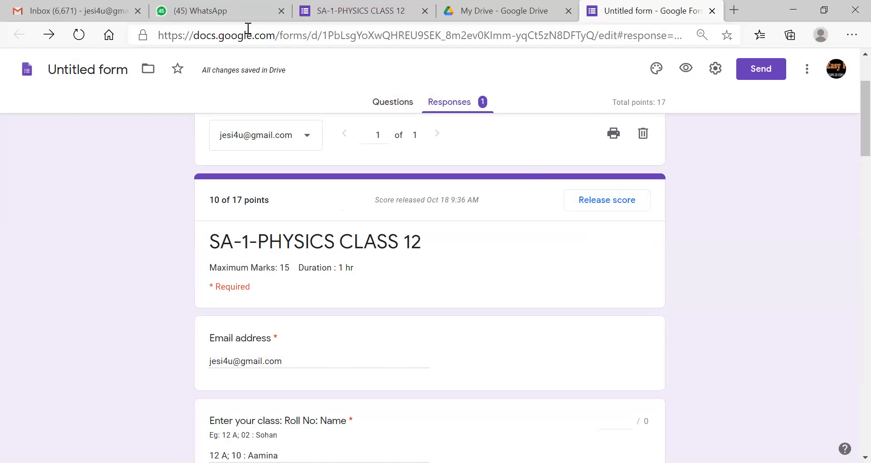
click(63, 13)
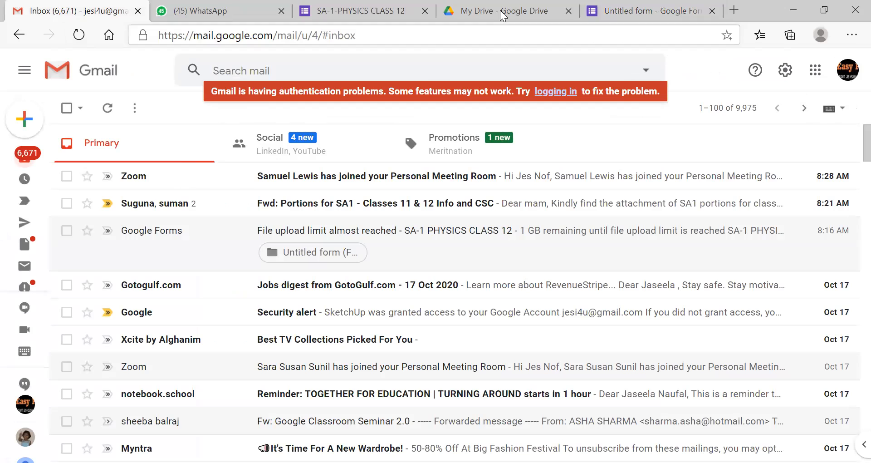
- Reload Gmail and open the 'Score released: SA-1-PHYSICS CLASS 12' email showing 10 / 17
click(418, 35)
key(Return)
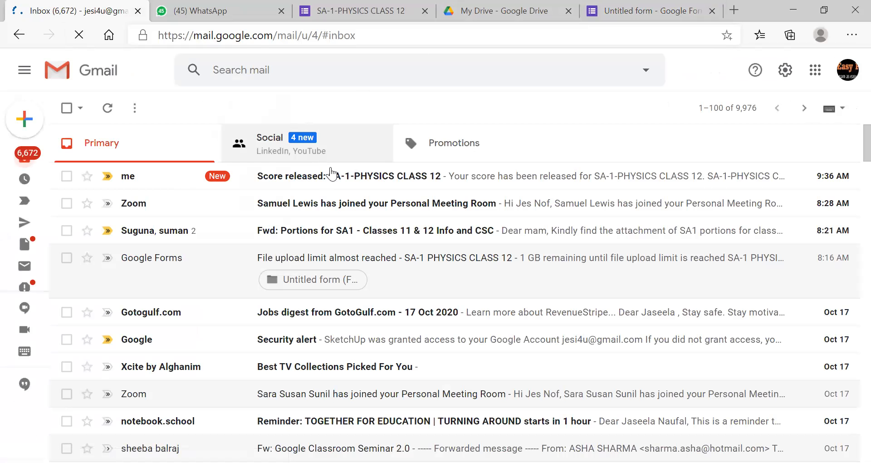
click(352, 180)
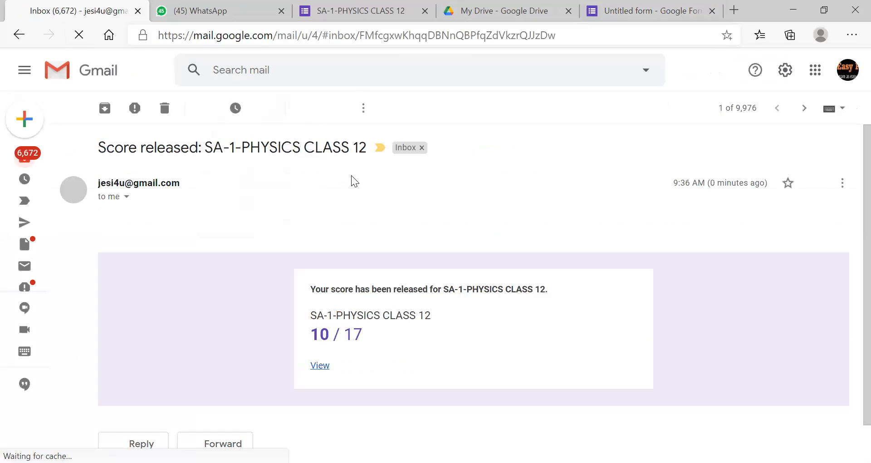